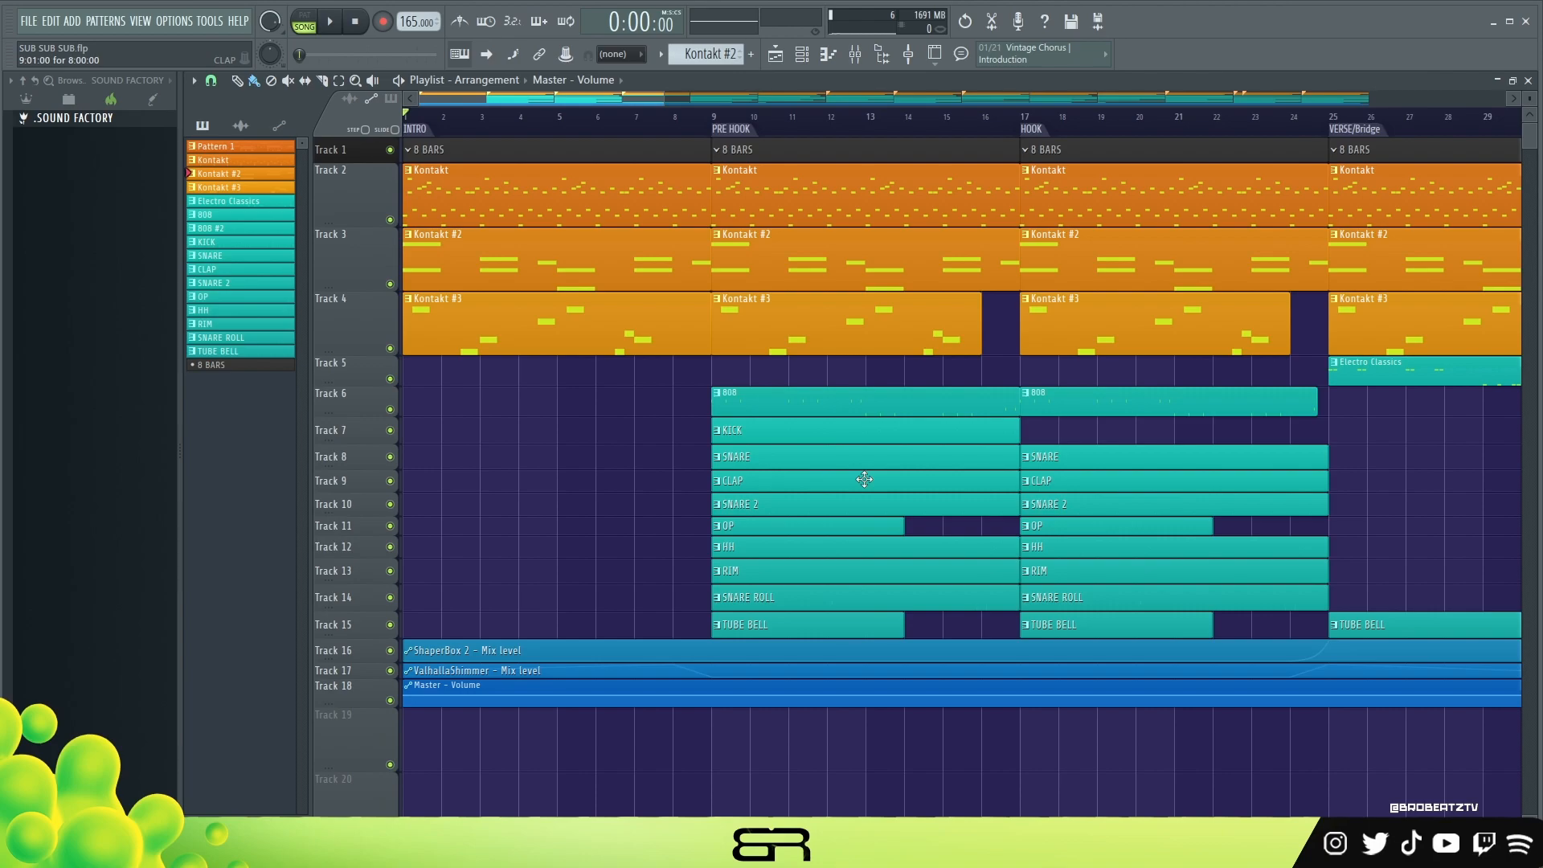
# Examine the section layout of the full playlist arrangement from INTRO to OUTRO.
pyautogui.moveTo(844, 382); pyautogui.dragTo(871, 439)
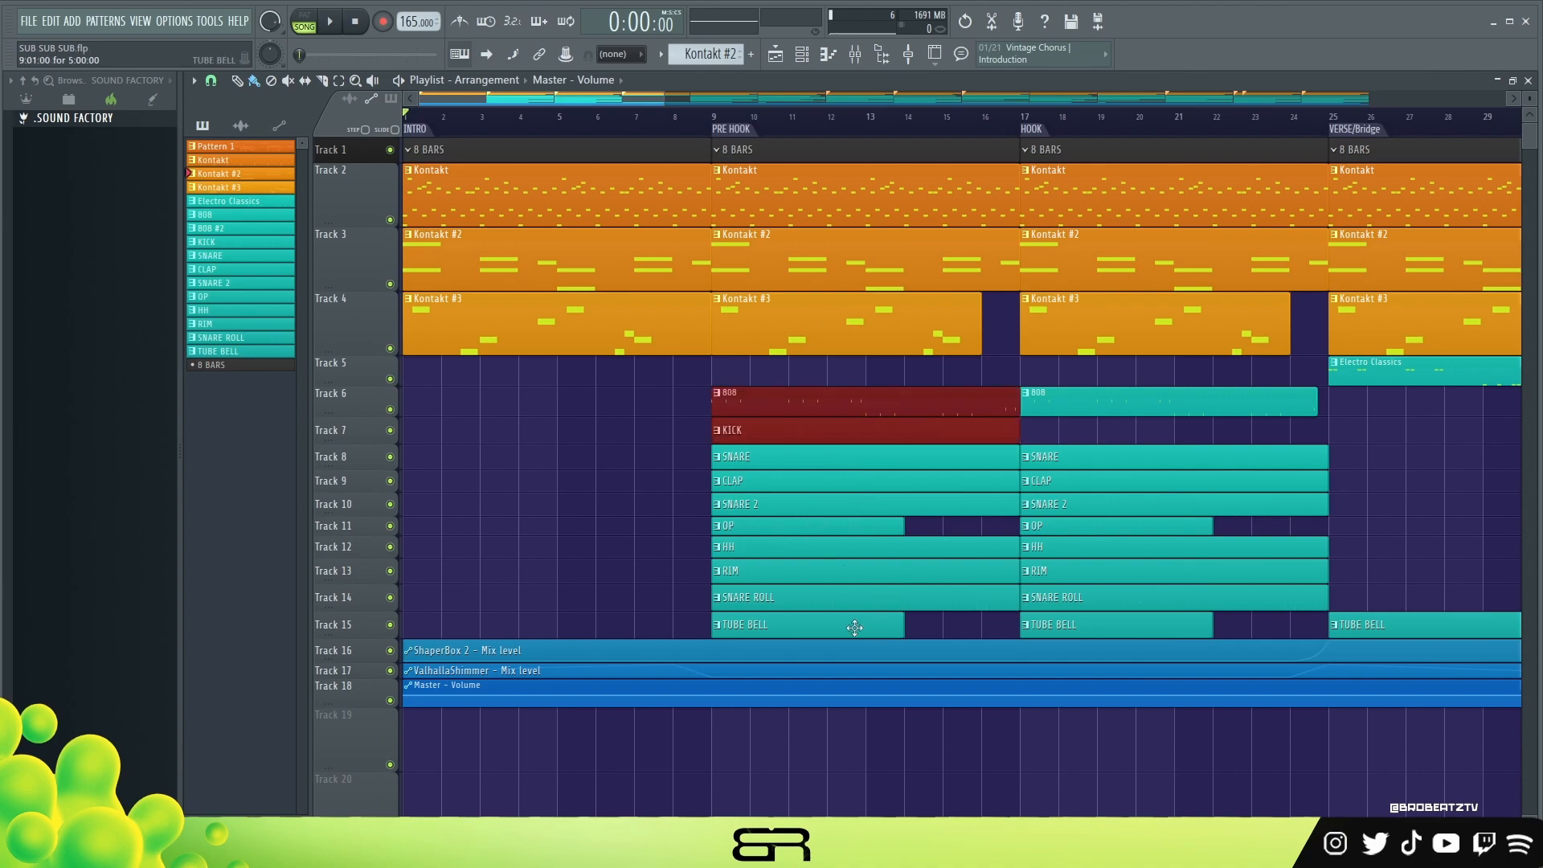
pyautogui.rightClick(634, 526)
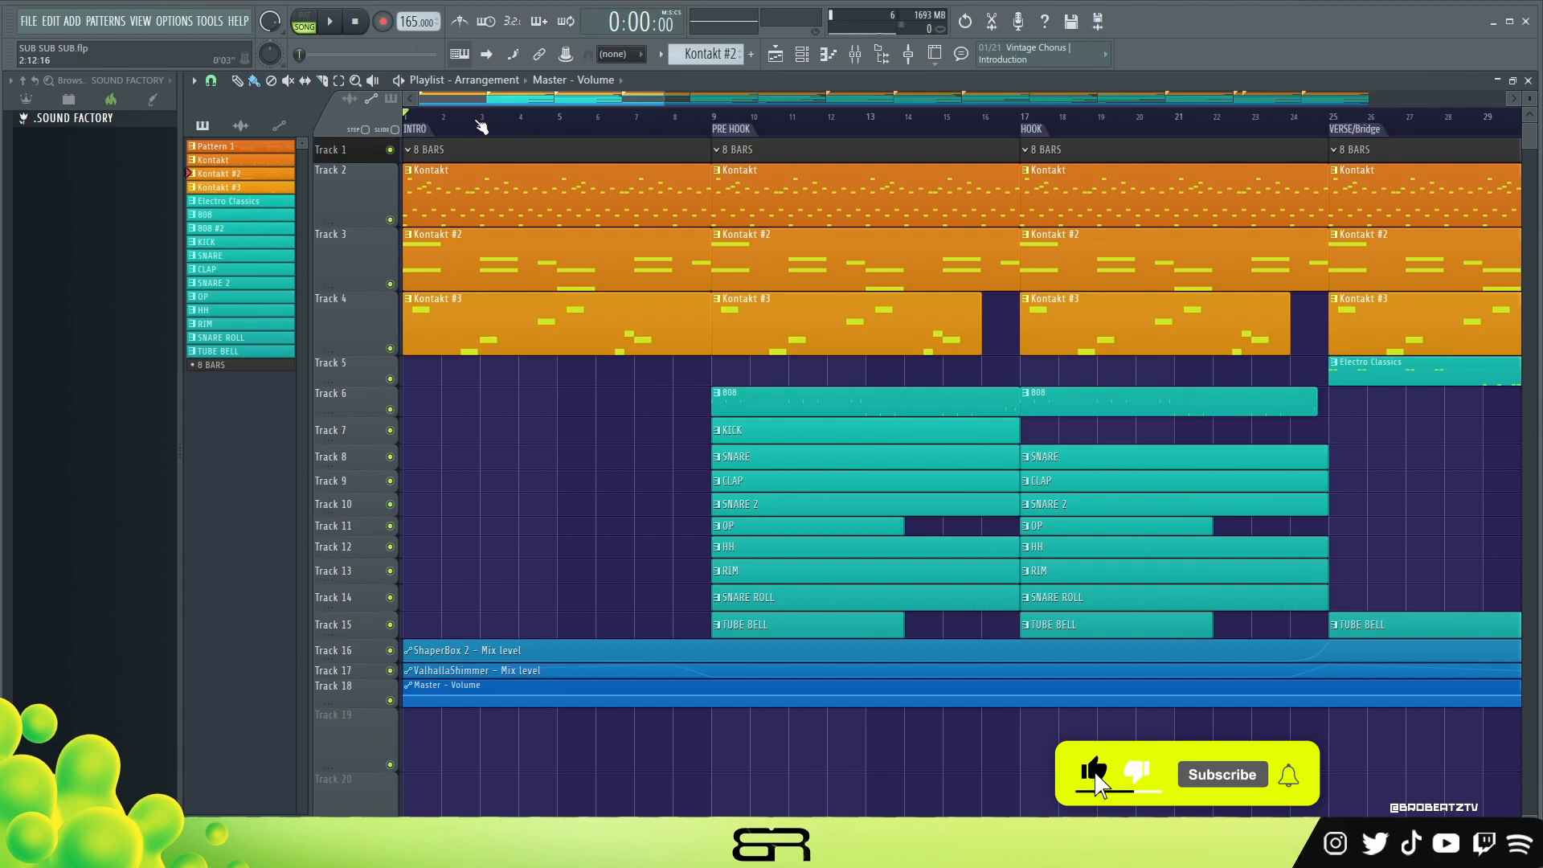
pyautogui.moveTo(436, 127)
pyautogui.mouseDown()
pyautogui.moveTo(562, 131)
pyautogui.moveTo(408, 138)
pyautogui.mouseUp()
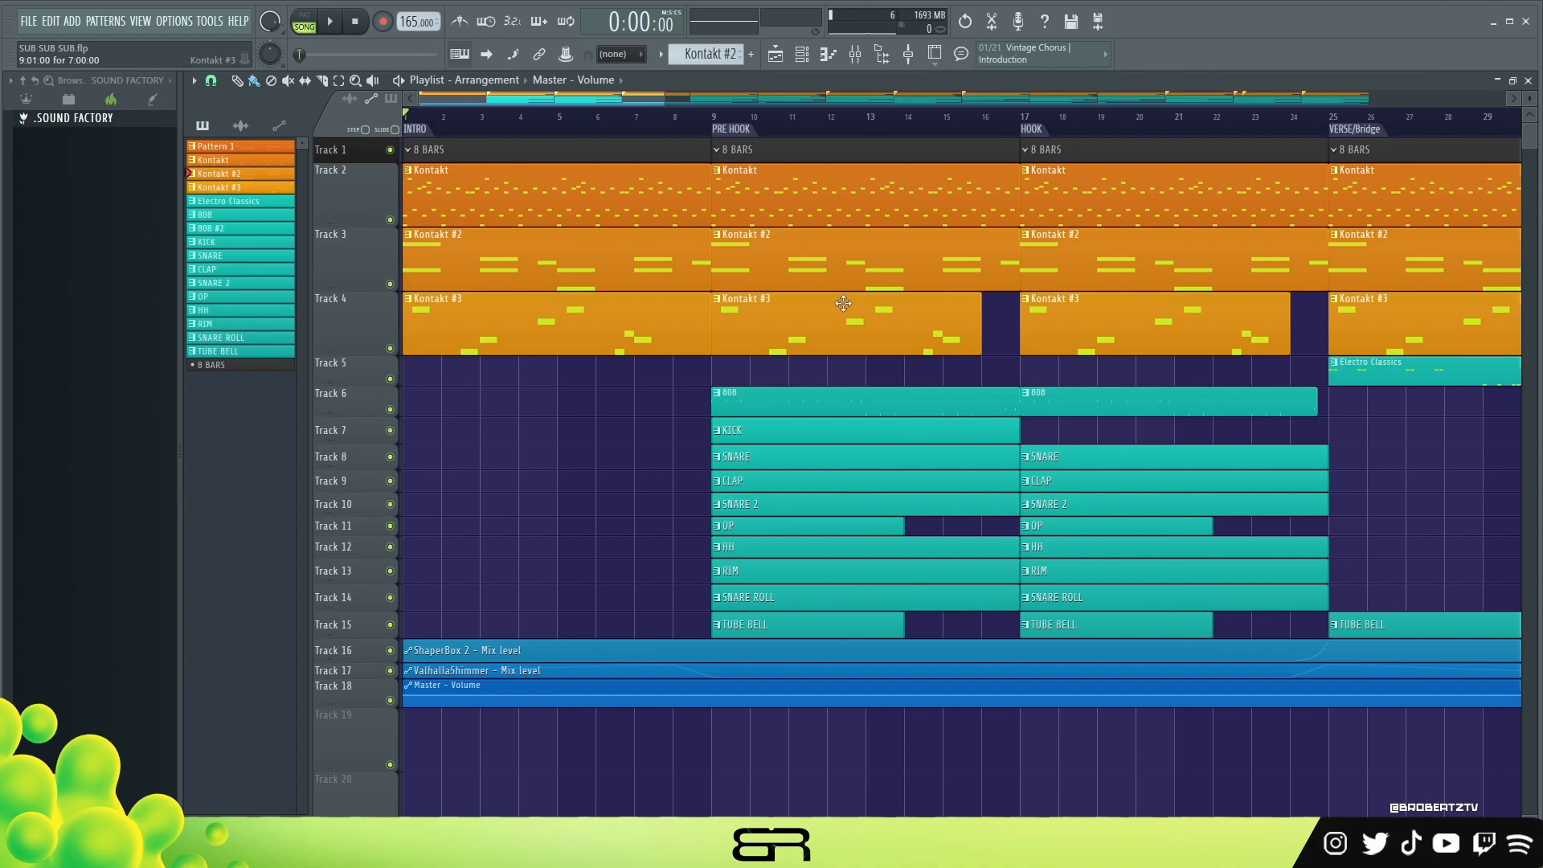
pyautogui.moveTo(664, 99); pyautogui.dragTo(1377, 98)
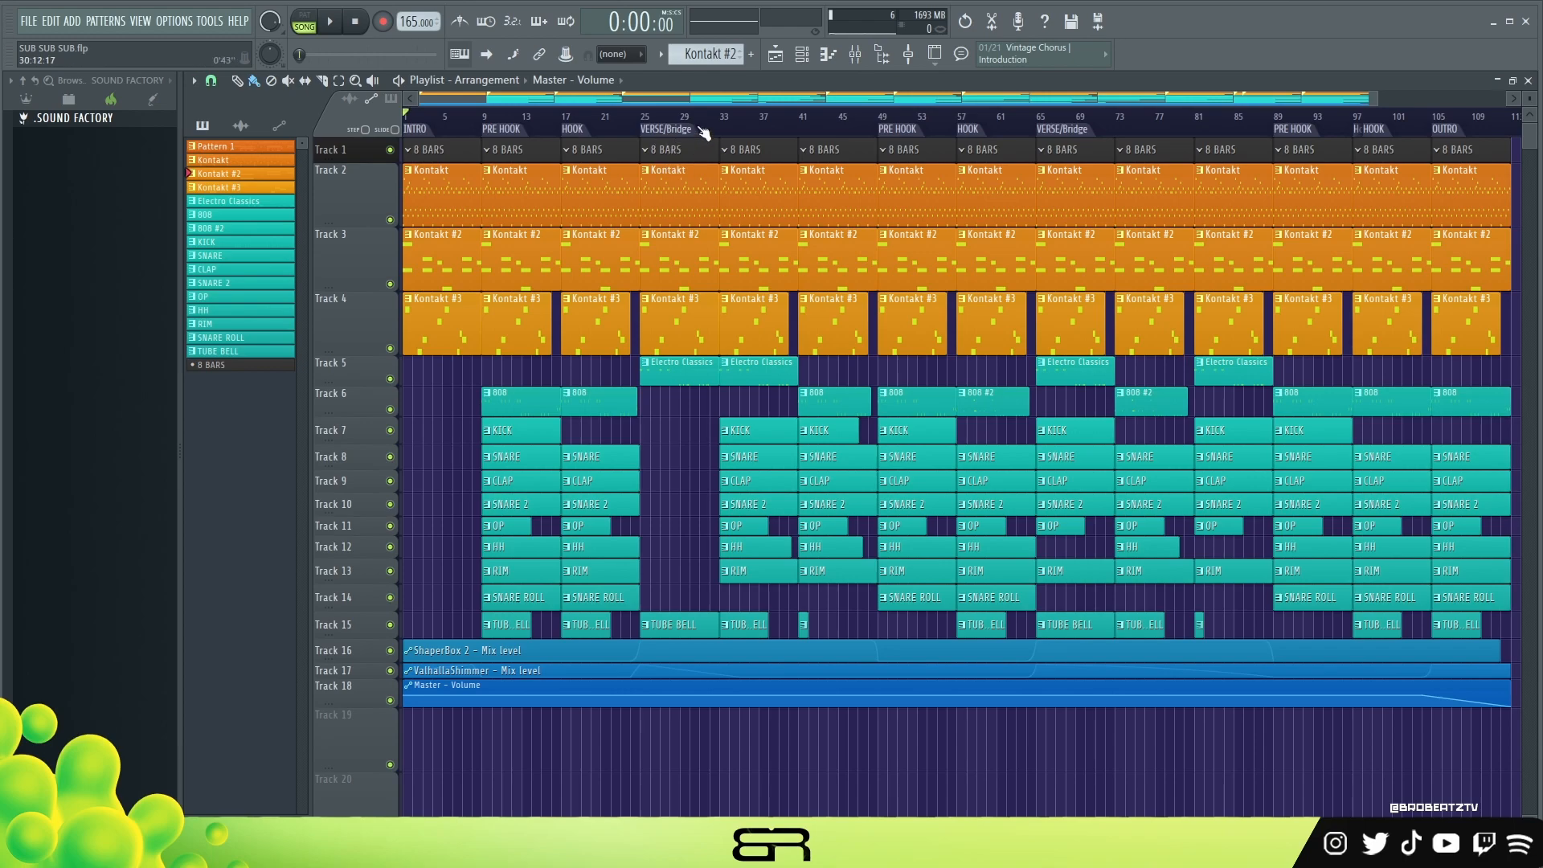
pyautogui.moveTo(1530, 99); pyautogui.dragTo(1529, 125)
pyautogui.scroll(2, 723, 137)
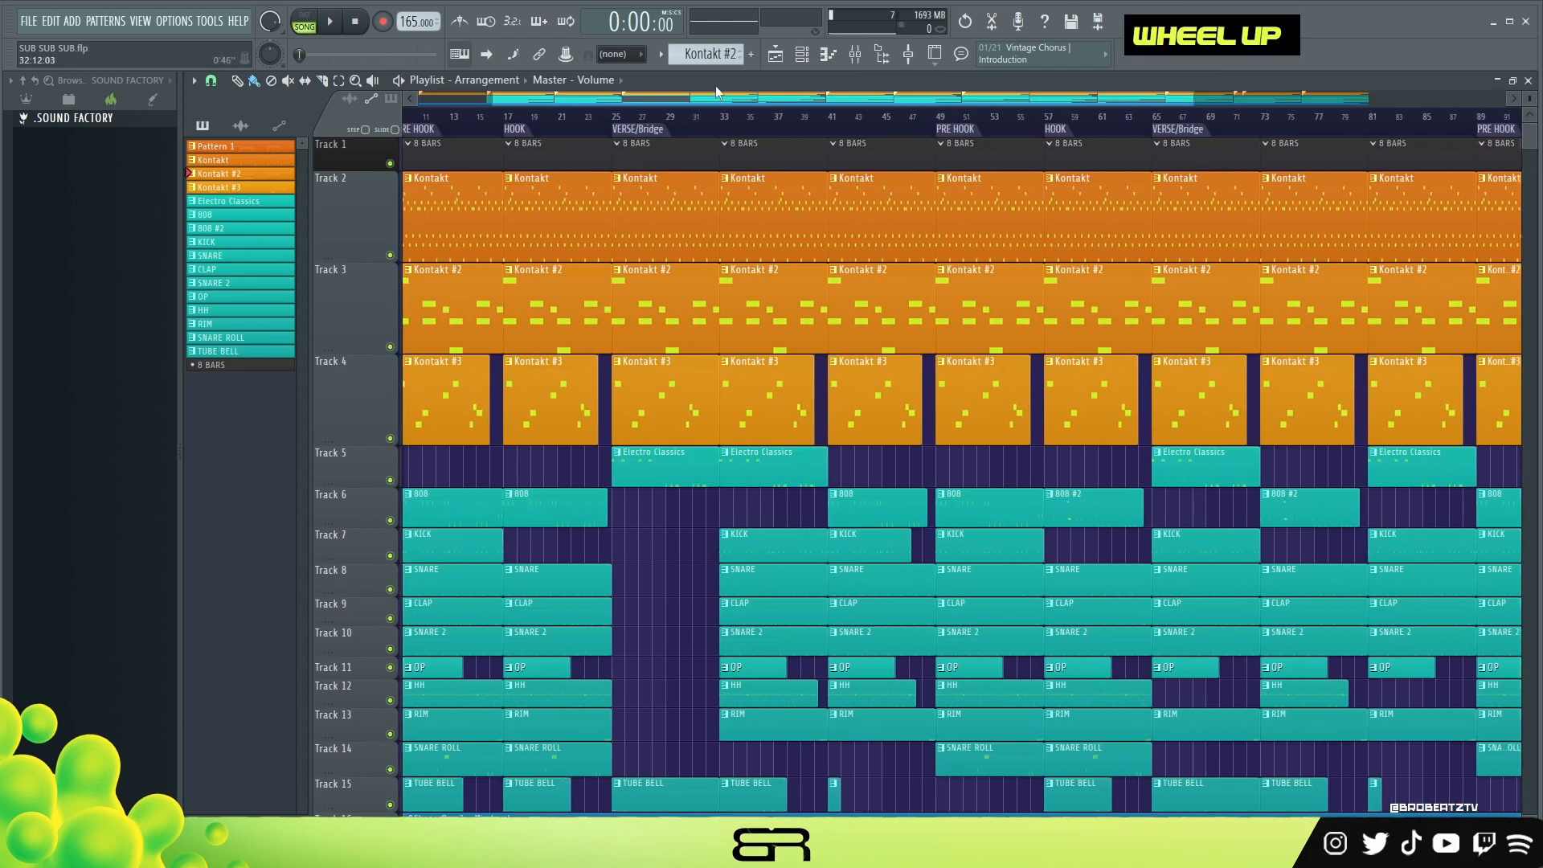
pyautogui.moveTo(692, 97); pyautogui.dragTo(657, 101)
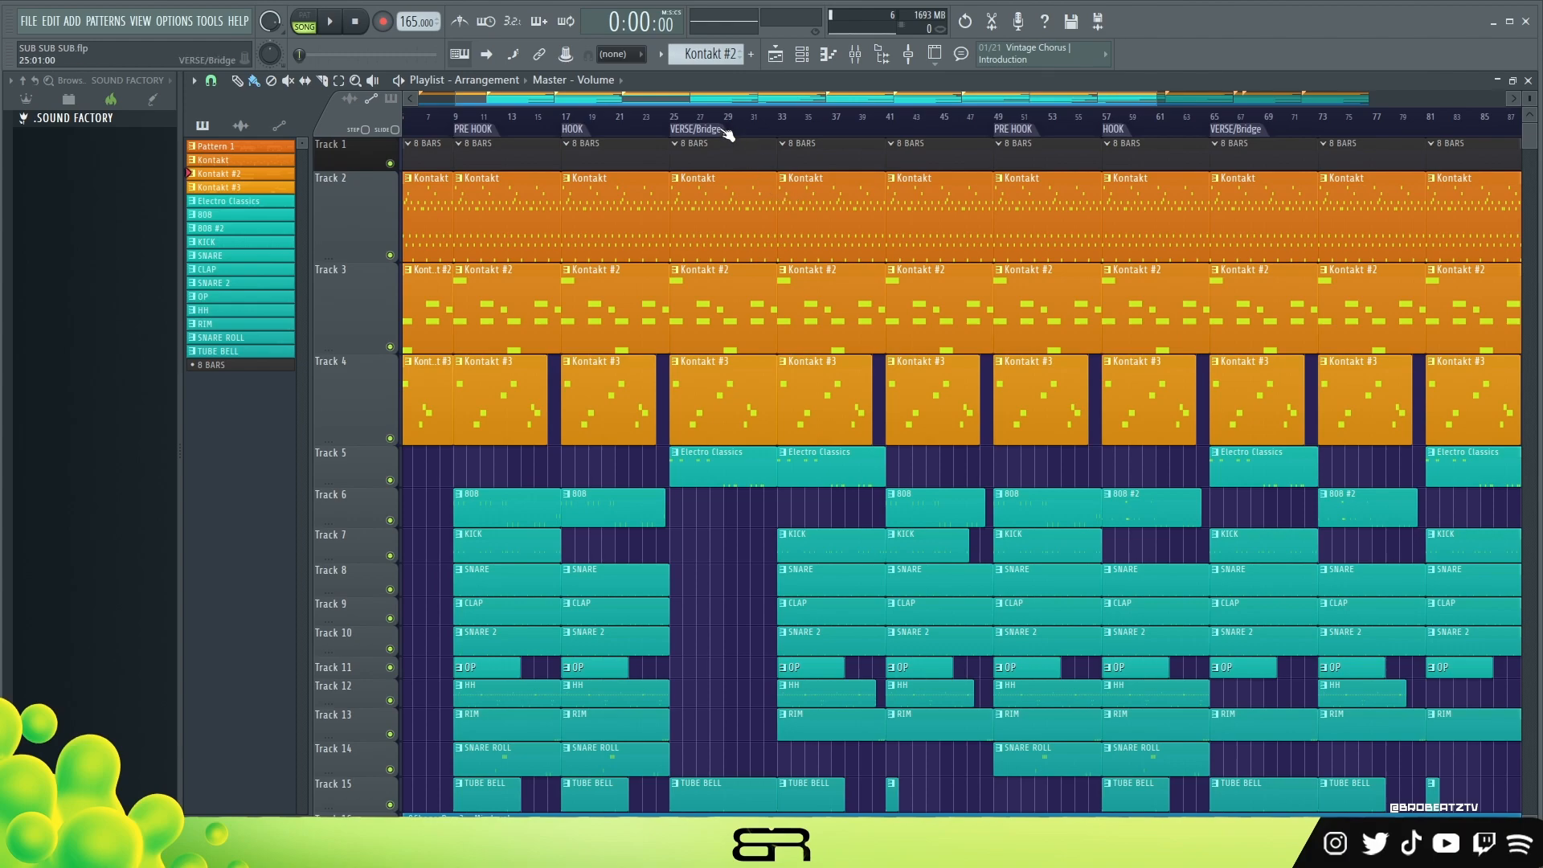
# Highlight the eight-bar VERSE/Bridge section at bar 25, followed by the eight bars starting at bar 41.
pyautogui.doubleClick(679, 129)
pyautogui.moveTo(764, 147); pyautogui.dragTo(782, 149)
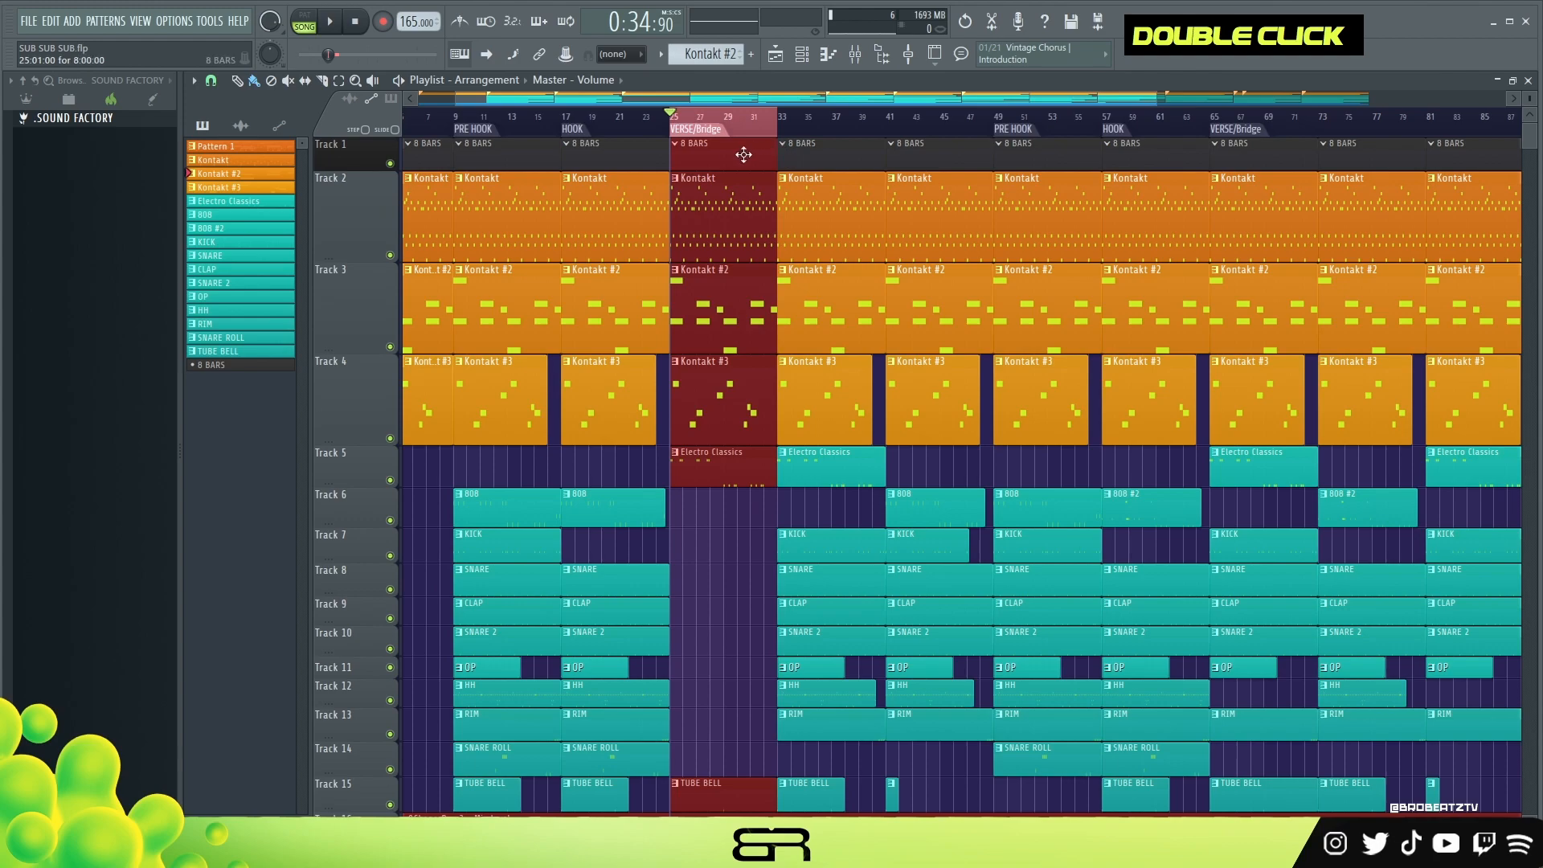
pyautogui.doubleClick(901, 133)
pyautogui.moveTo(984, 151); pyautogui.dragTo(991, 152)
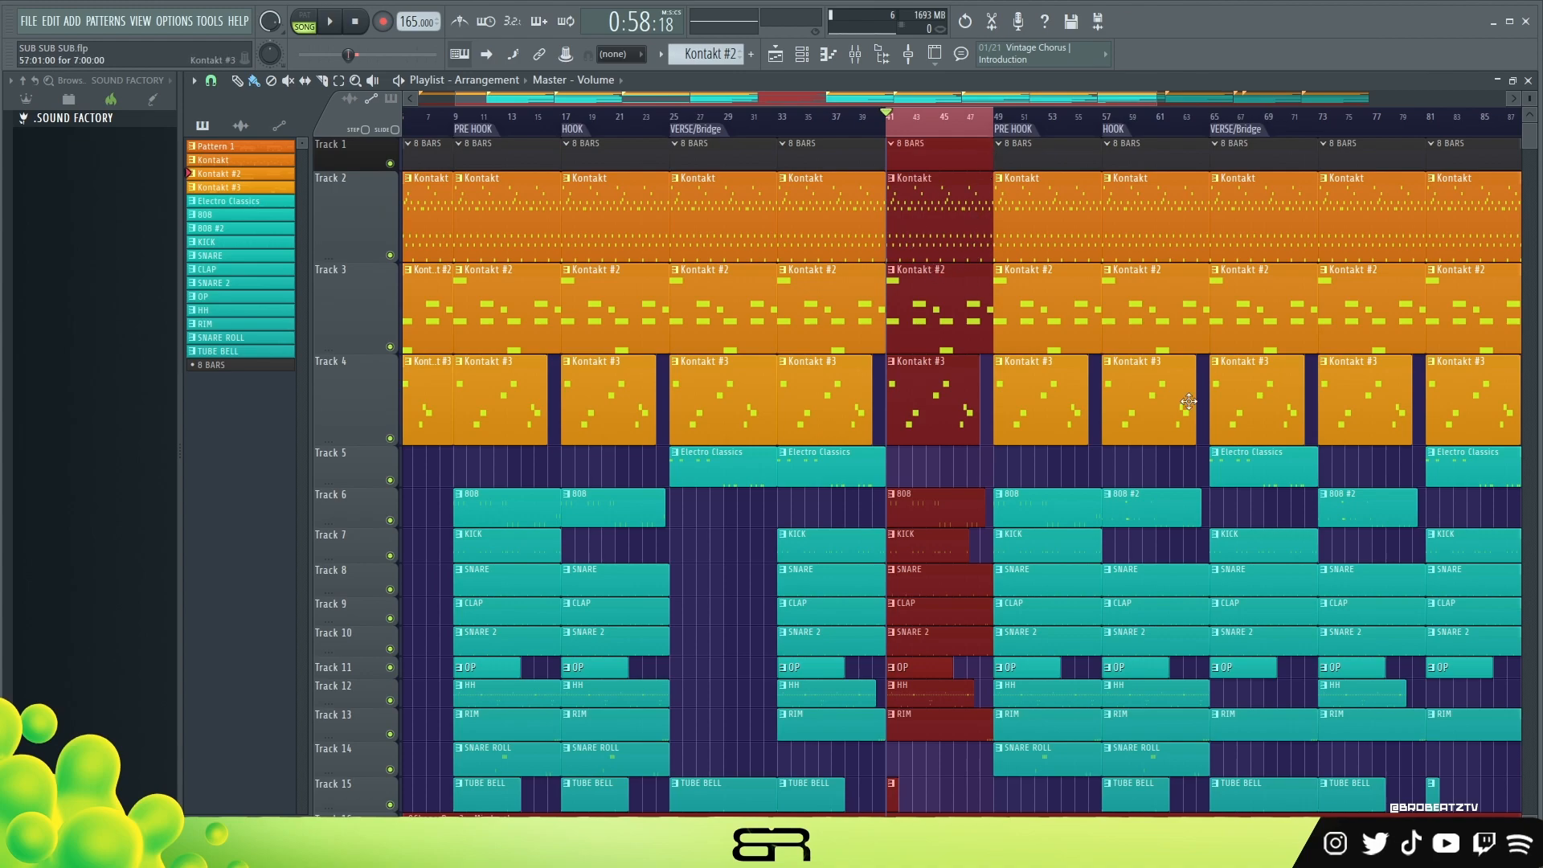
# Highlight the PRE HOOK section that starts at bar 49 and move the song position to its beginning.
pyautogui.doubleClick(1005, 126)
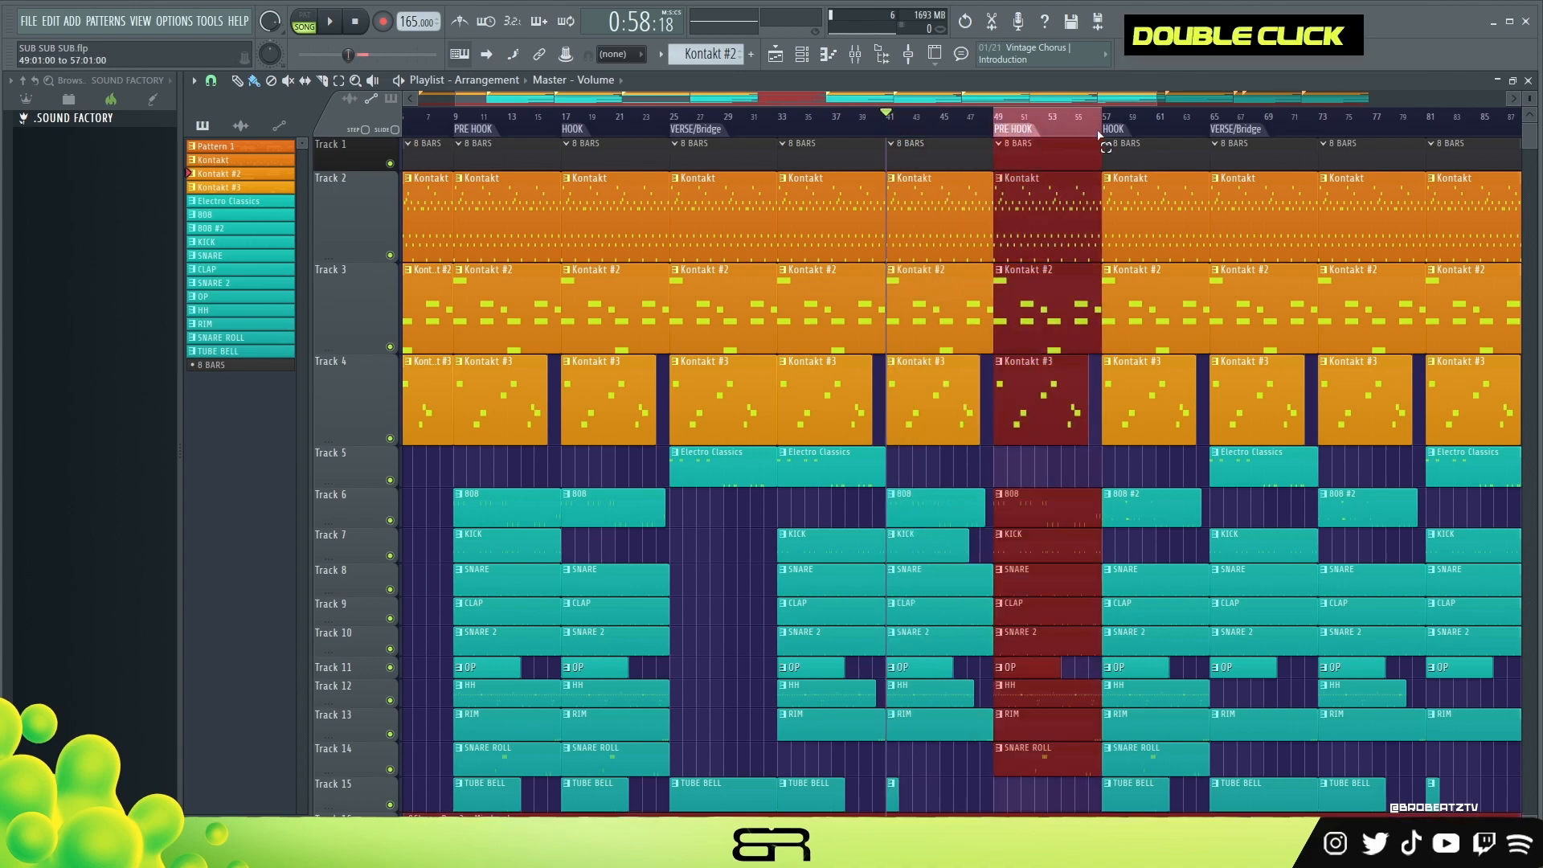
pyautogui.moveTo(1098, 135); pyautogui.dragTo(1094, 135)
pyautogui.doubleClick(997, 122)
pyautogui.scroll(-4, 921, 128)
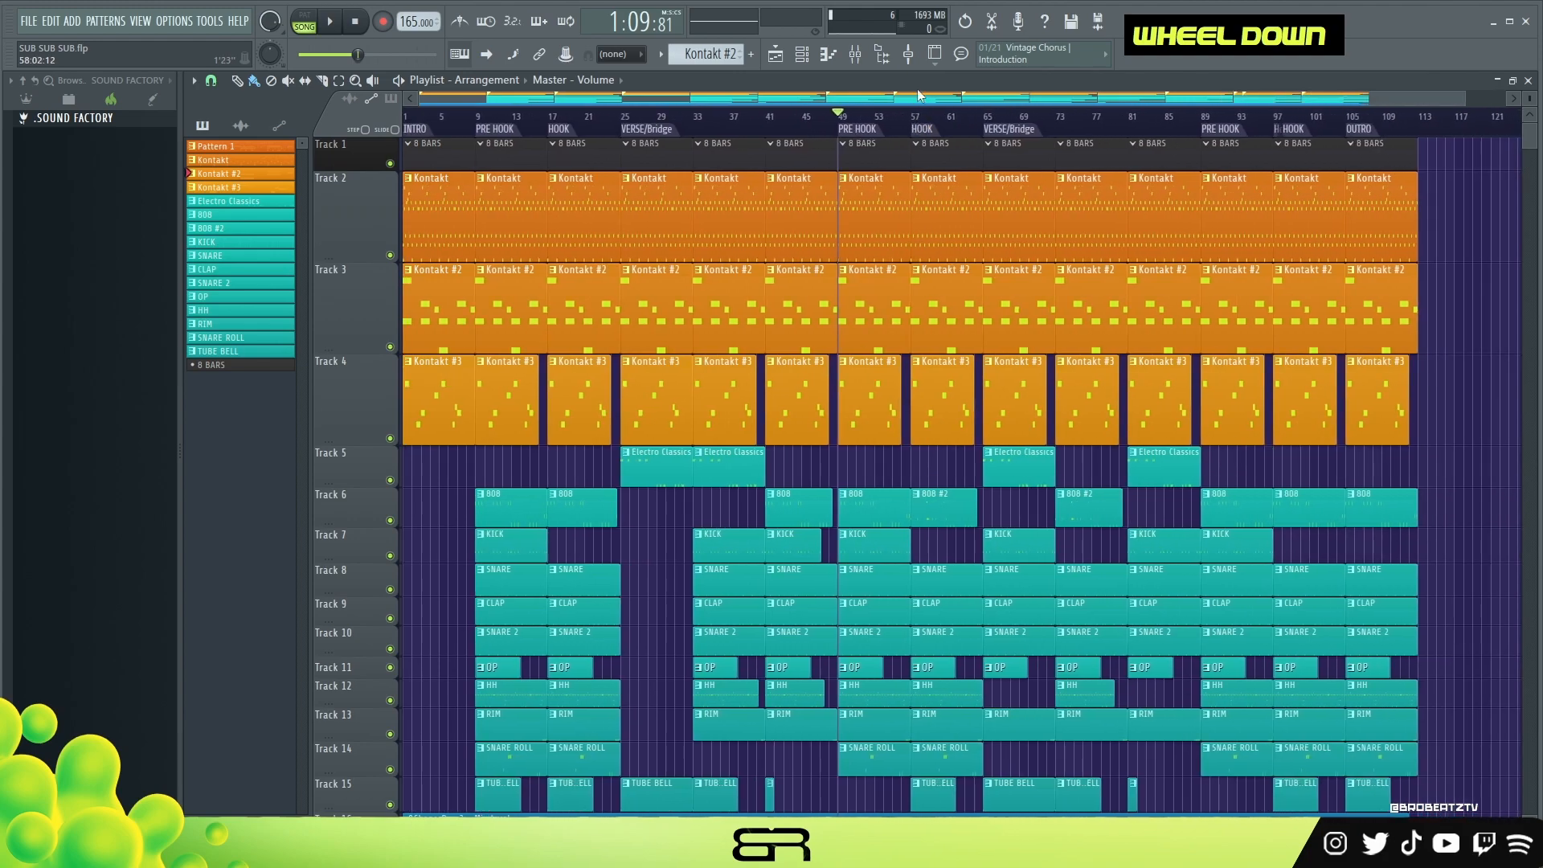
# Highlight the OUTRO section, clear the selection and return the song position to the start.
pyautogui.doubleClick(1366, 127)
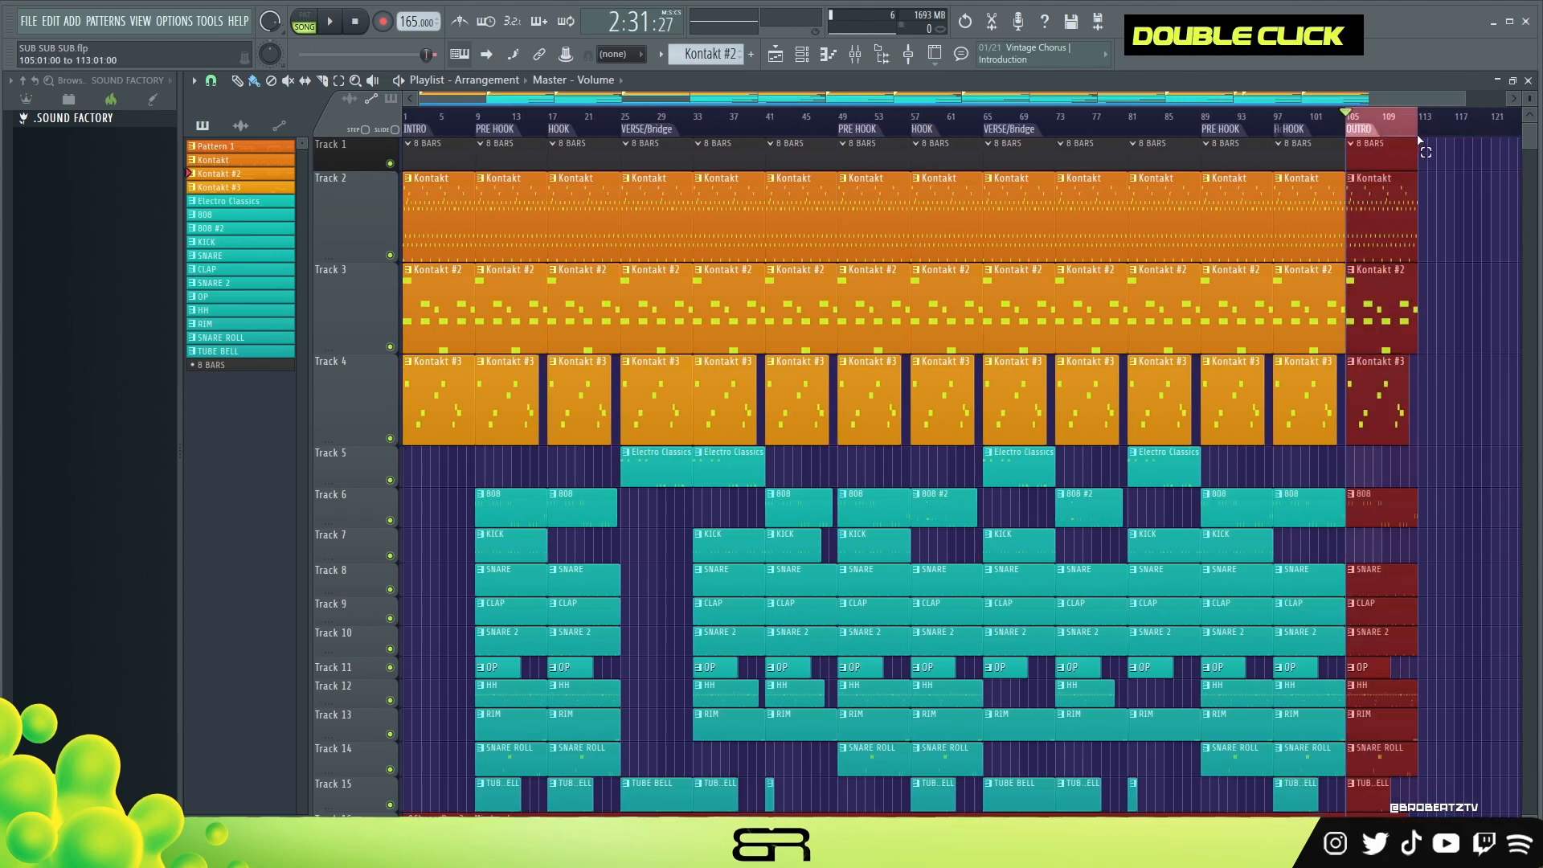
pyautogui.moveTo(1347, 115); pyautogui.dragTo(380, 118)
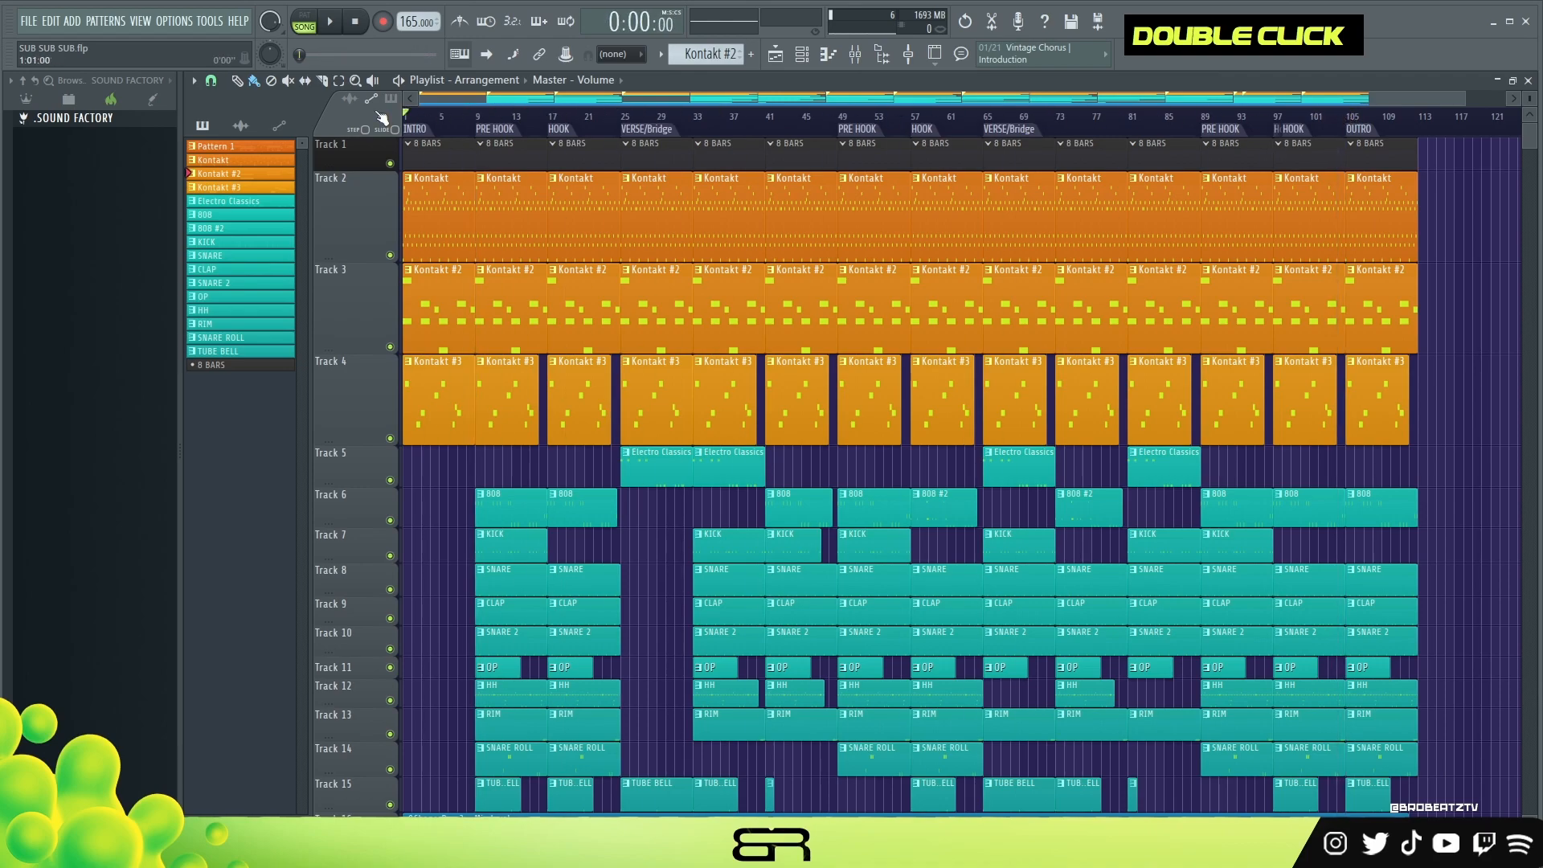
pyautogui.moveTo(1529, 99); pyautogui.dragTo(1529, 112)
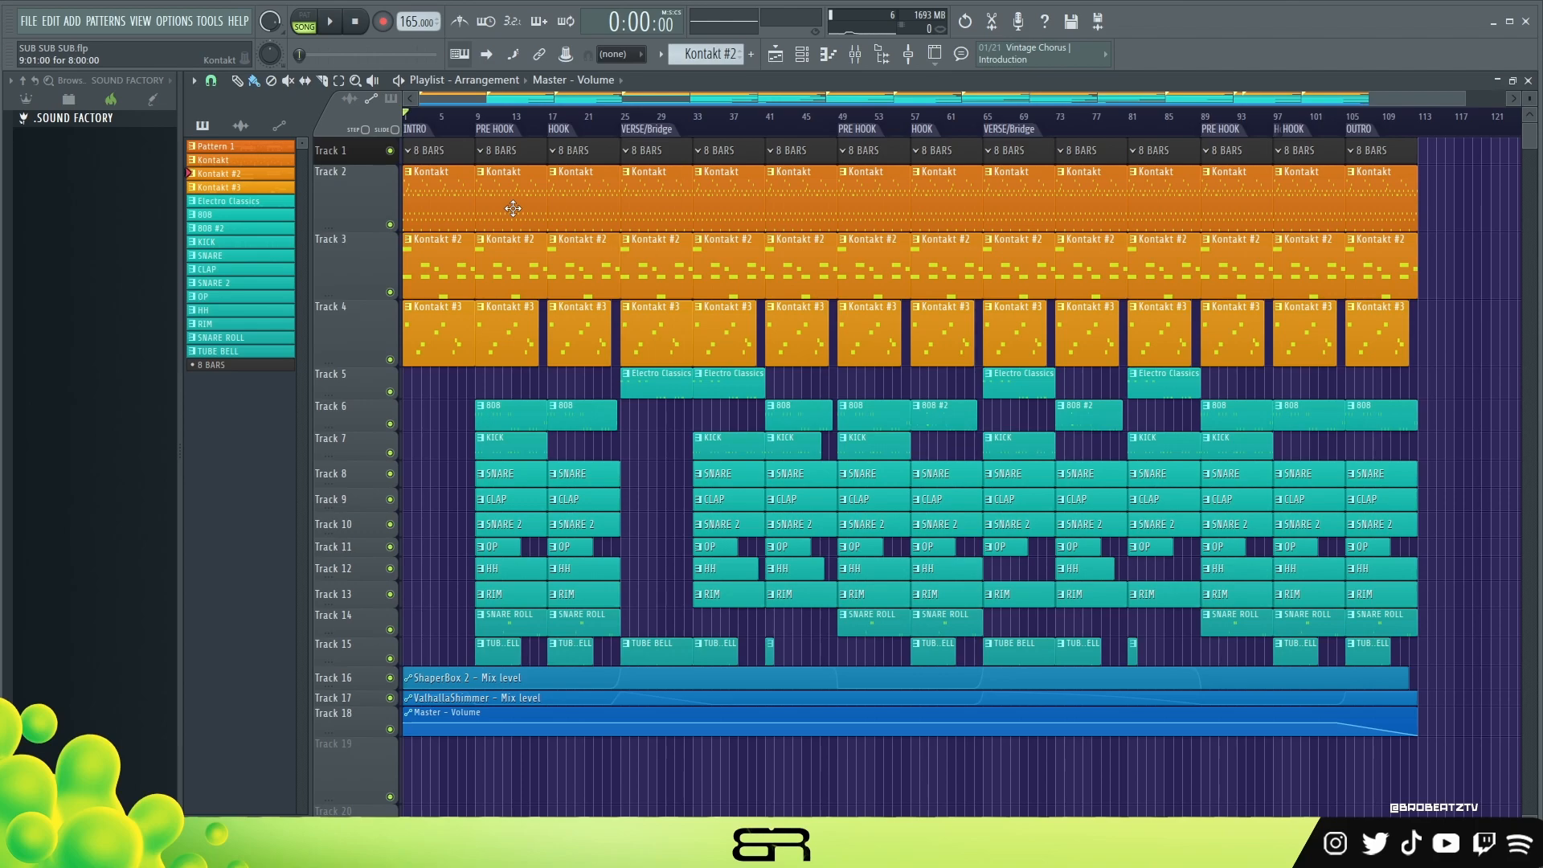
# Open the Kontakt pattern on Track 2 in the piano roll and duplicate its final three bars of notes at bar 9.
pyautogui.click(432, 201)
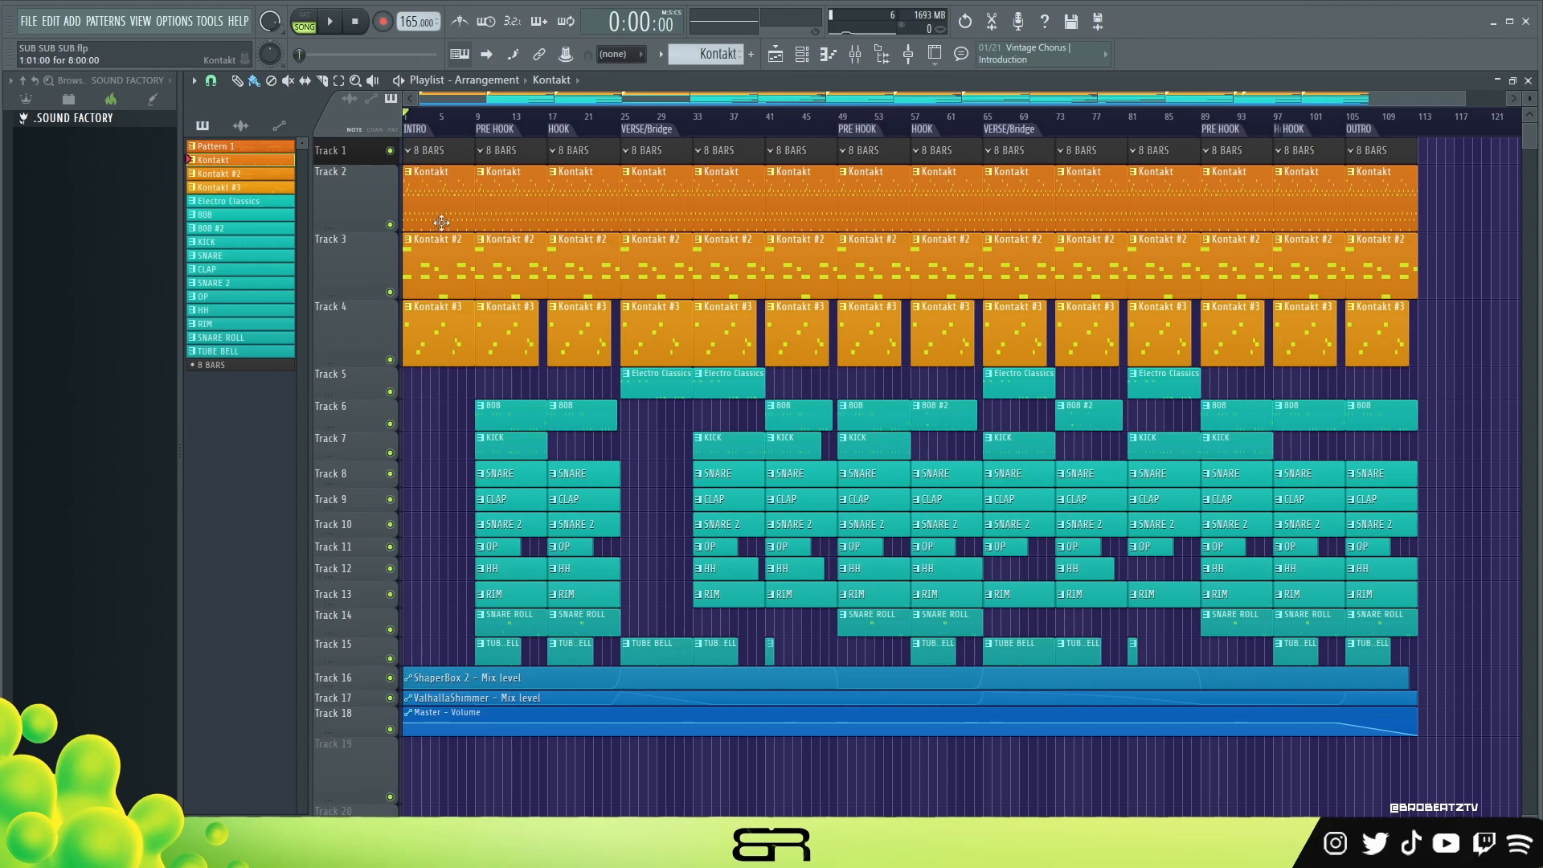
pyautogui.doubleClick(509, 191)
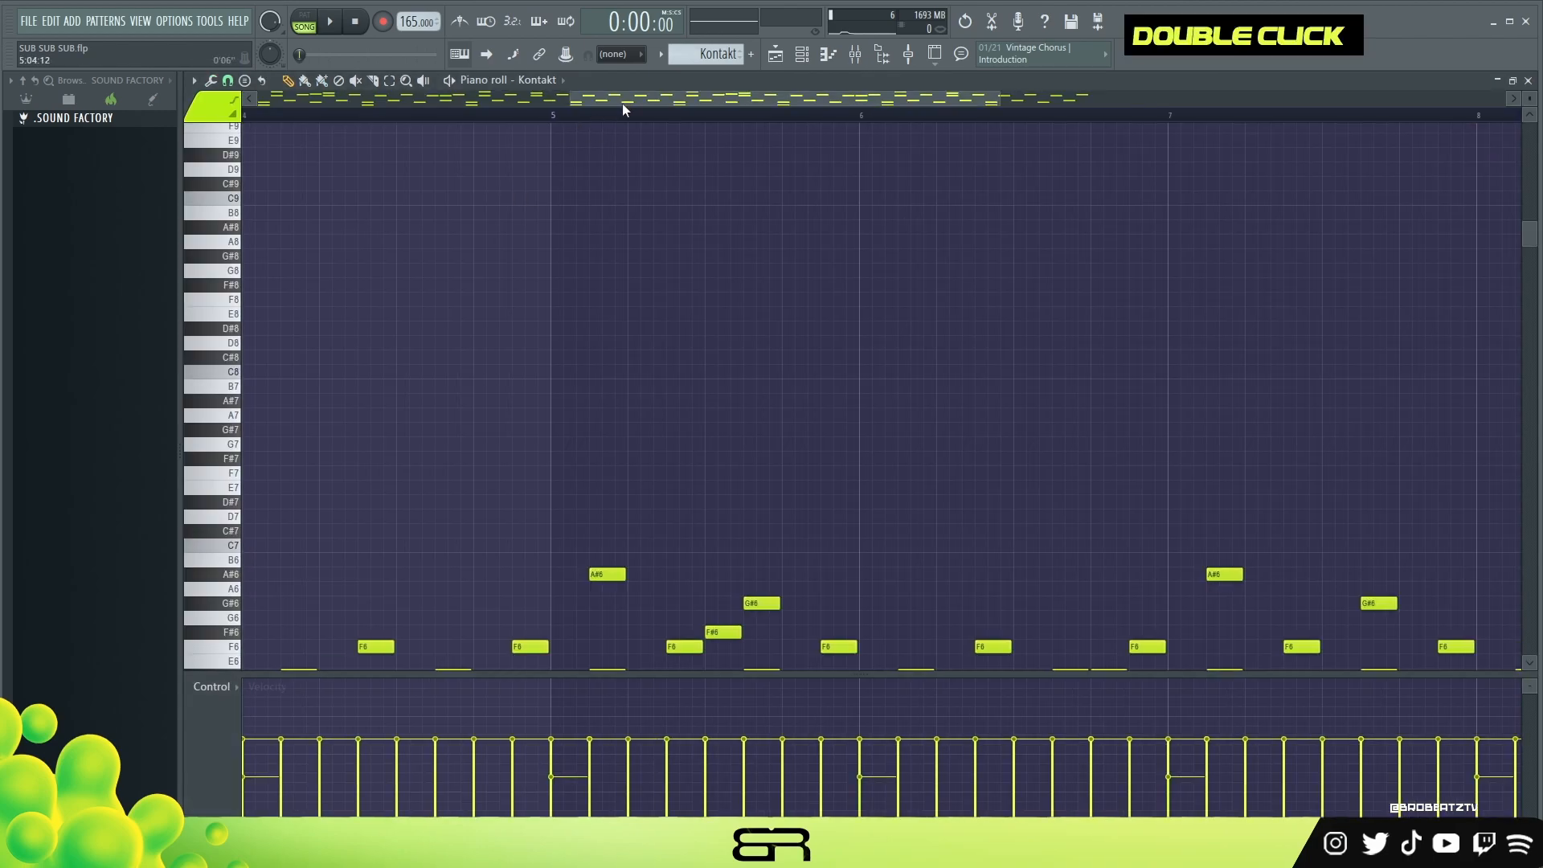
pyautogui.scroll(-1, 872, 268)
pyautogui.scroll(-4, 872, 267)
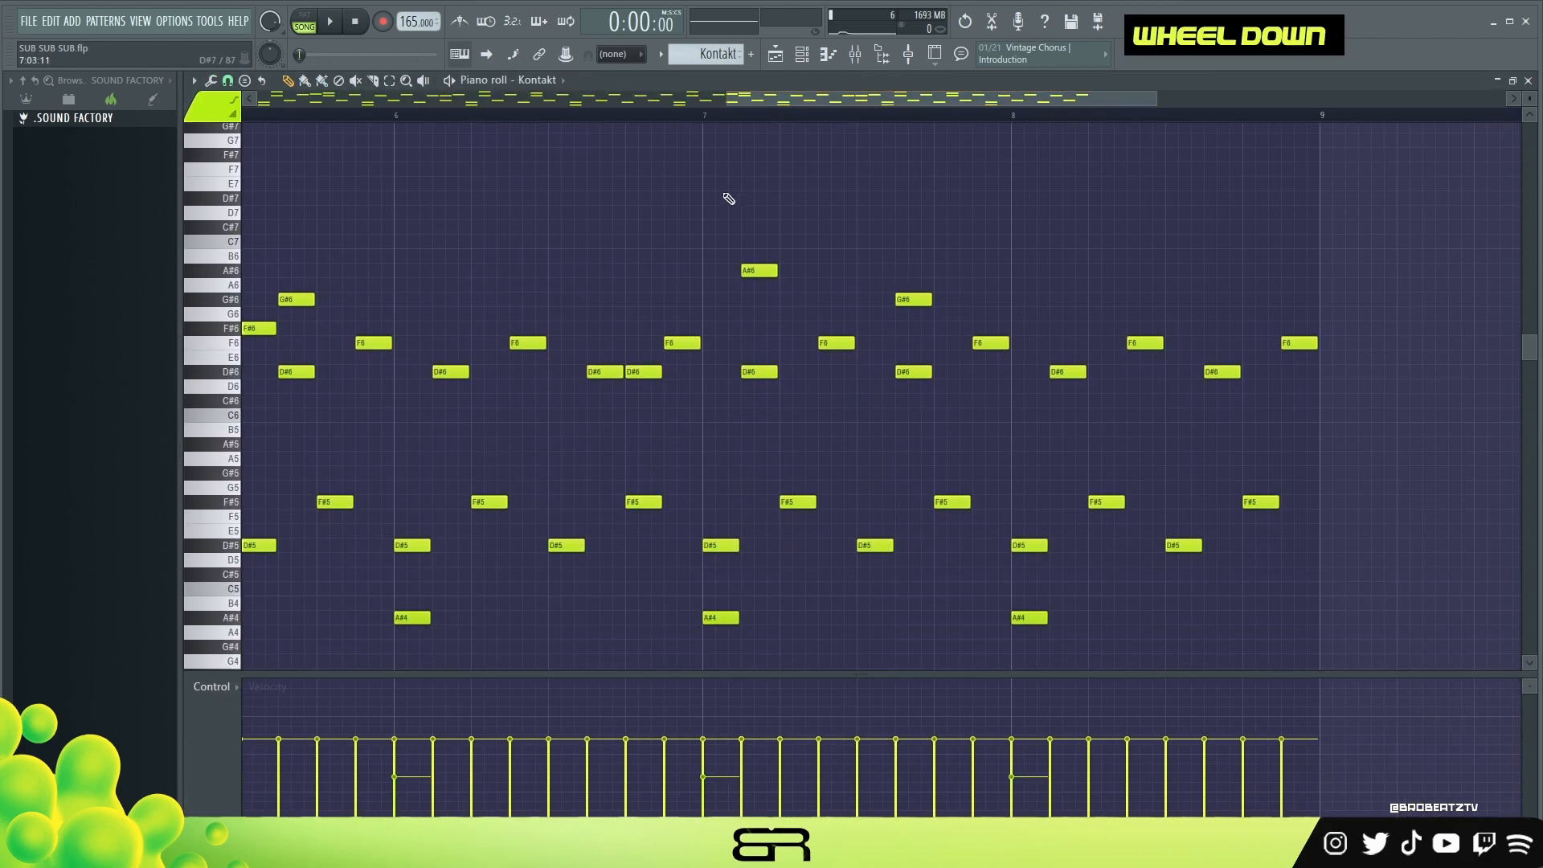
pyautogui.moveTo(1352, 221); pyautogui.dragTo(1327, 571)
pyautogui.moveTo(682, 94); pyautogui.dragTo(965, 120)
pyautogui.scroll(-3, 972, 245)
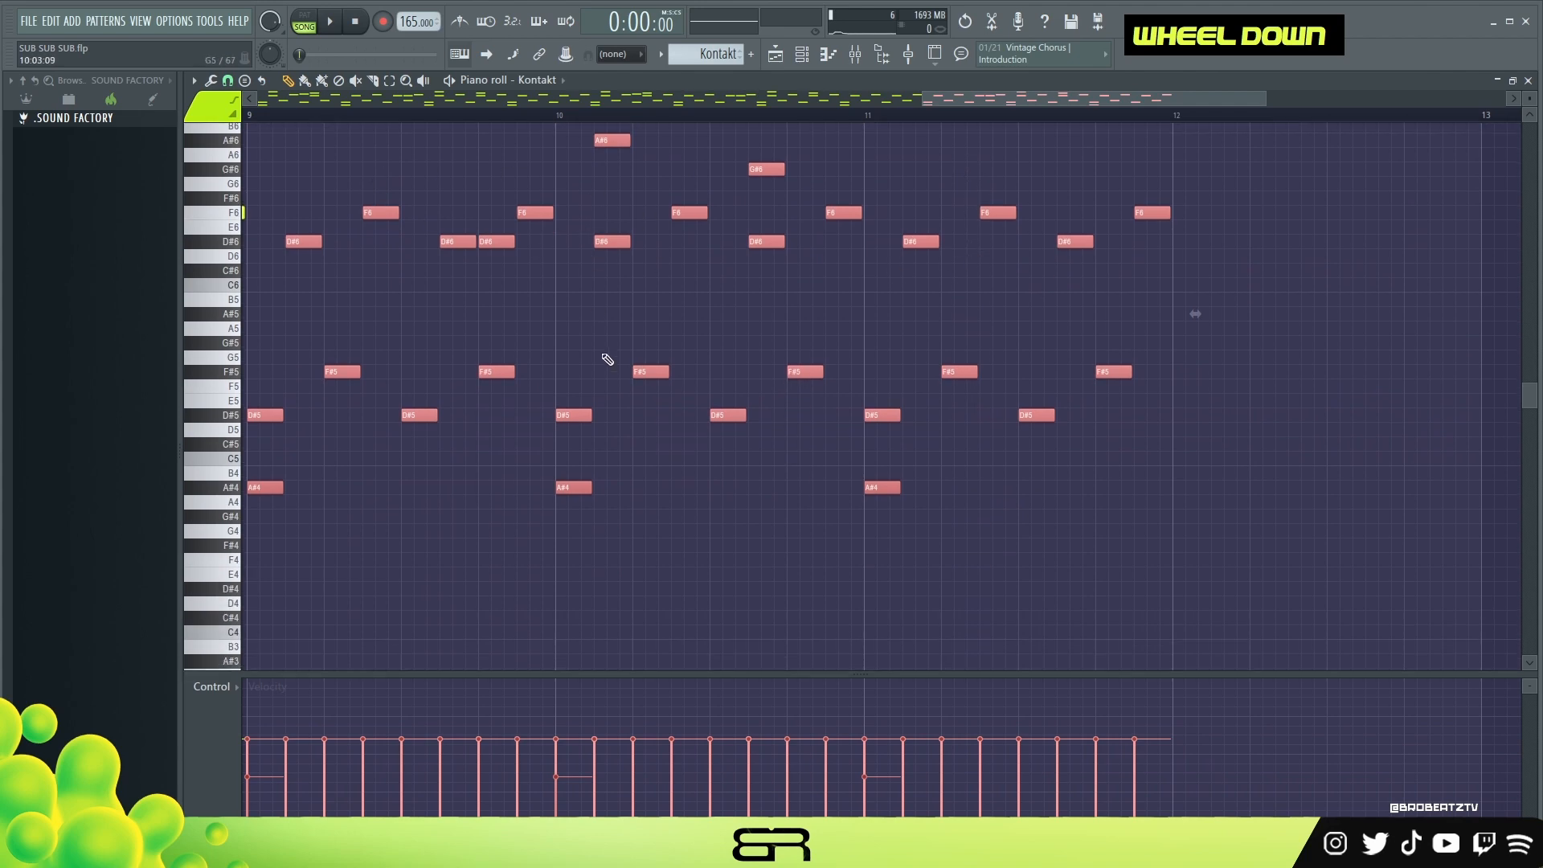
# Lengthen the lower A#4, D#5 and F#5 notes in bars 9 to 11 into long overlapping notes.
pyautogui.moveTo(254, 352); pyautogui.dragTo(1175, 503)
pyautogui.moveTo(1129, 372); pyautogui.dragTo(1281, 372)
pyautogui.rightClick(1288, 372)
pyautogui.moveTo(1280, 372); pyautogui.dragTo(1176, 396)
# Raise one F#5 and two D#5 notes around bars 10 and 11 by a semitone to G5 and E5.
pyautogui.scroll(1, 769, 438)
pyautogui.moveTo(840, 409); pyautogui.dragTo(880, 402)
pyautogui.rightClick(880, 403)
pyautogui.scroll(1, 779, 403)
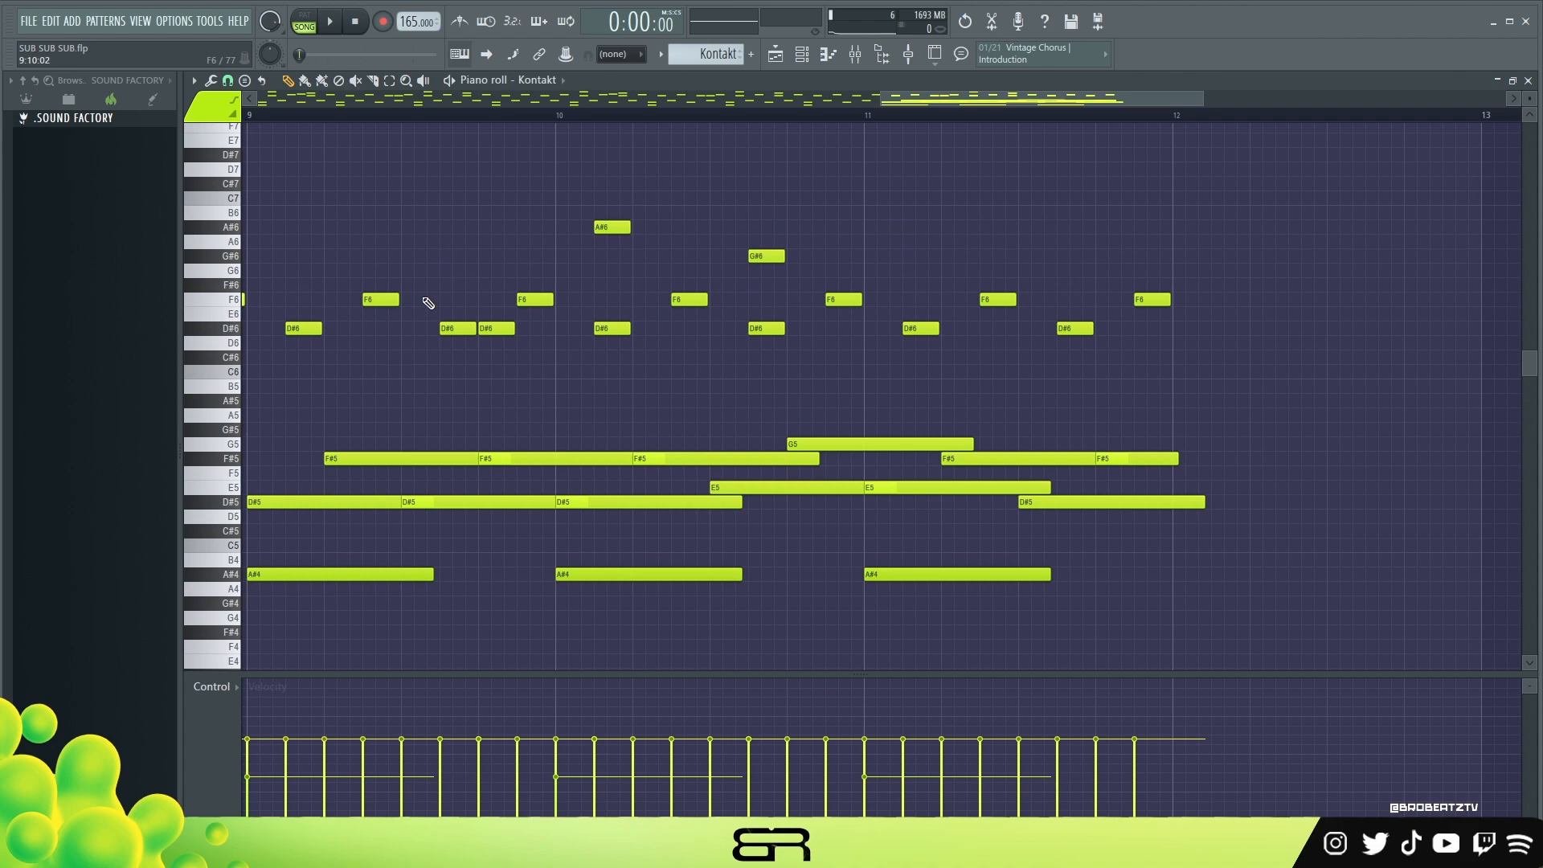
# Duplicate all the notes of bars 9 to 11 so the copy starts at bar 12.
pyautogui.keyDown('ctrl'); pyautogui.moveTo(1198, 207); pyautogui.dragTo(291, 619); pyautogui.keyUp('ctrl')
pyautogui.rightClick(427, 410)
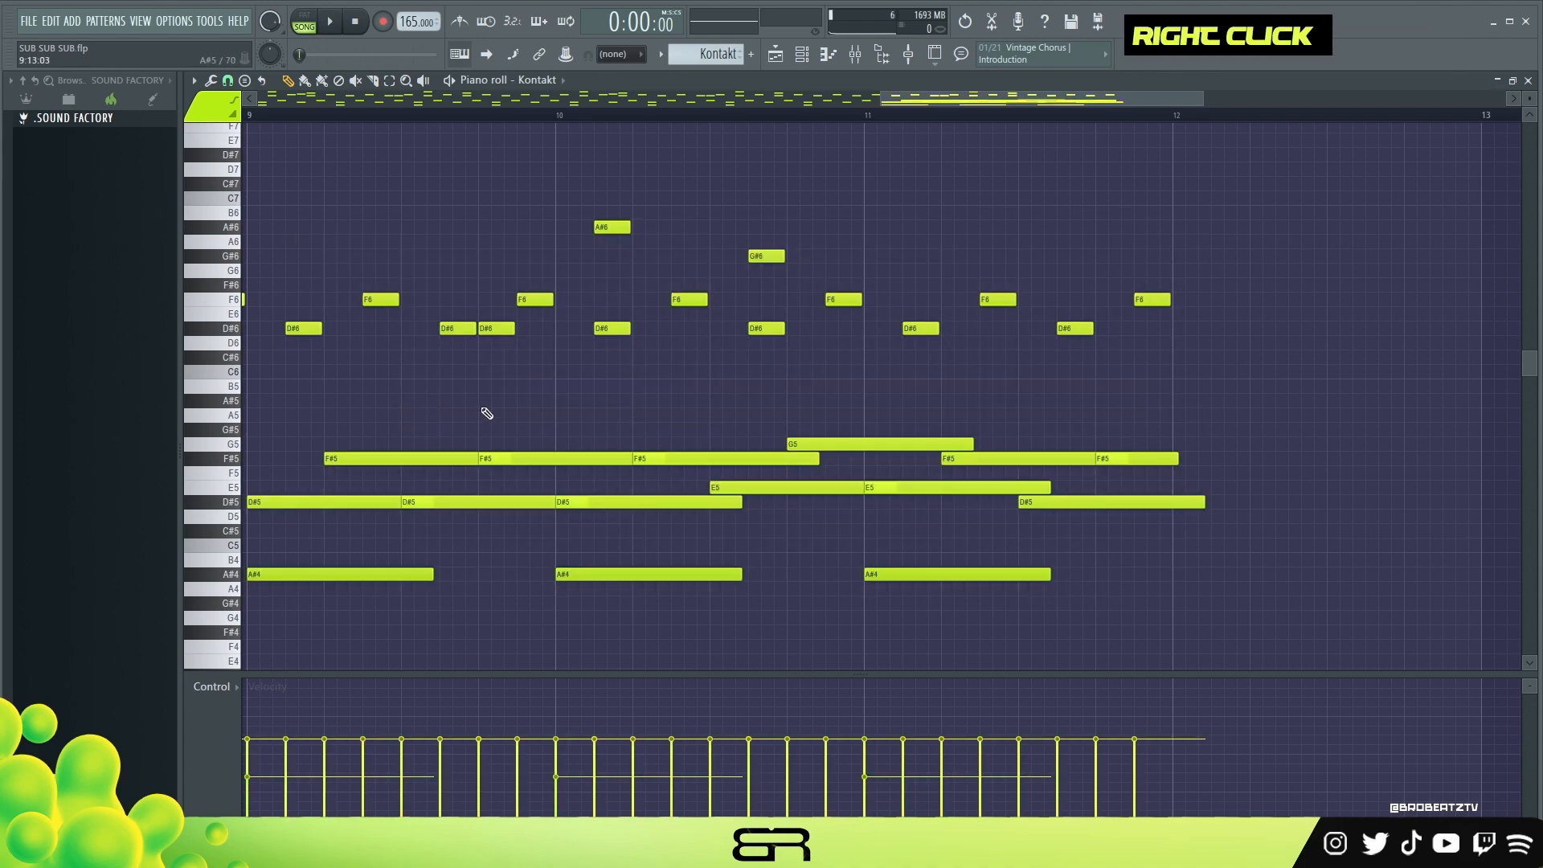
pyautogui.moveTo(1176, 207)
pyautogui.keyDown('ctrl'); pyautogui.mouseDown()
pyautogui.moveTo(1096, 276)
pyautogui.moveTo(273, 574)
pyautogui.moveTo(1203, 535)
pyautogui.mouseUp(); pyautogui.keyUp('ctrl')
pyautogui.scroll(-4, 803, 114)
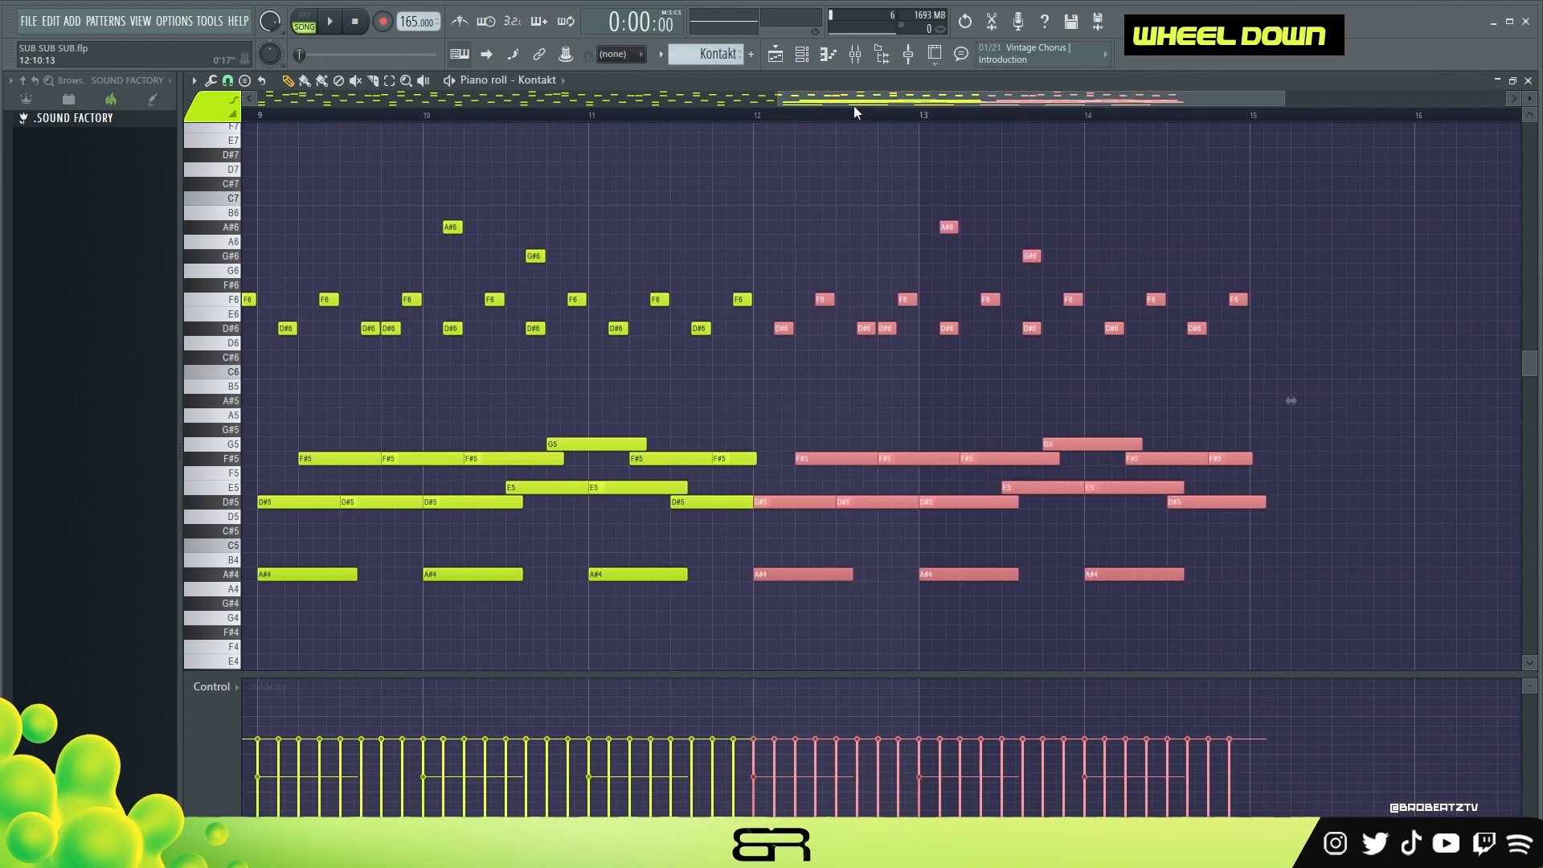
# Transpose the duplicated notes up five semitones and back down five semitones.
pyautogui.hotkey('shift', 'Up')
pyautogui.hotkey('shift', 'Up')
pyautogui.hotkey('shift', 'Up')
pyautogui.hotkey('shift', 'Up')
pyautogui.hotkey('shift', 'Up')
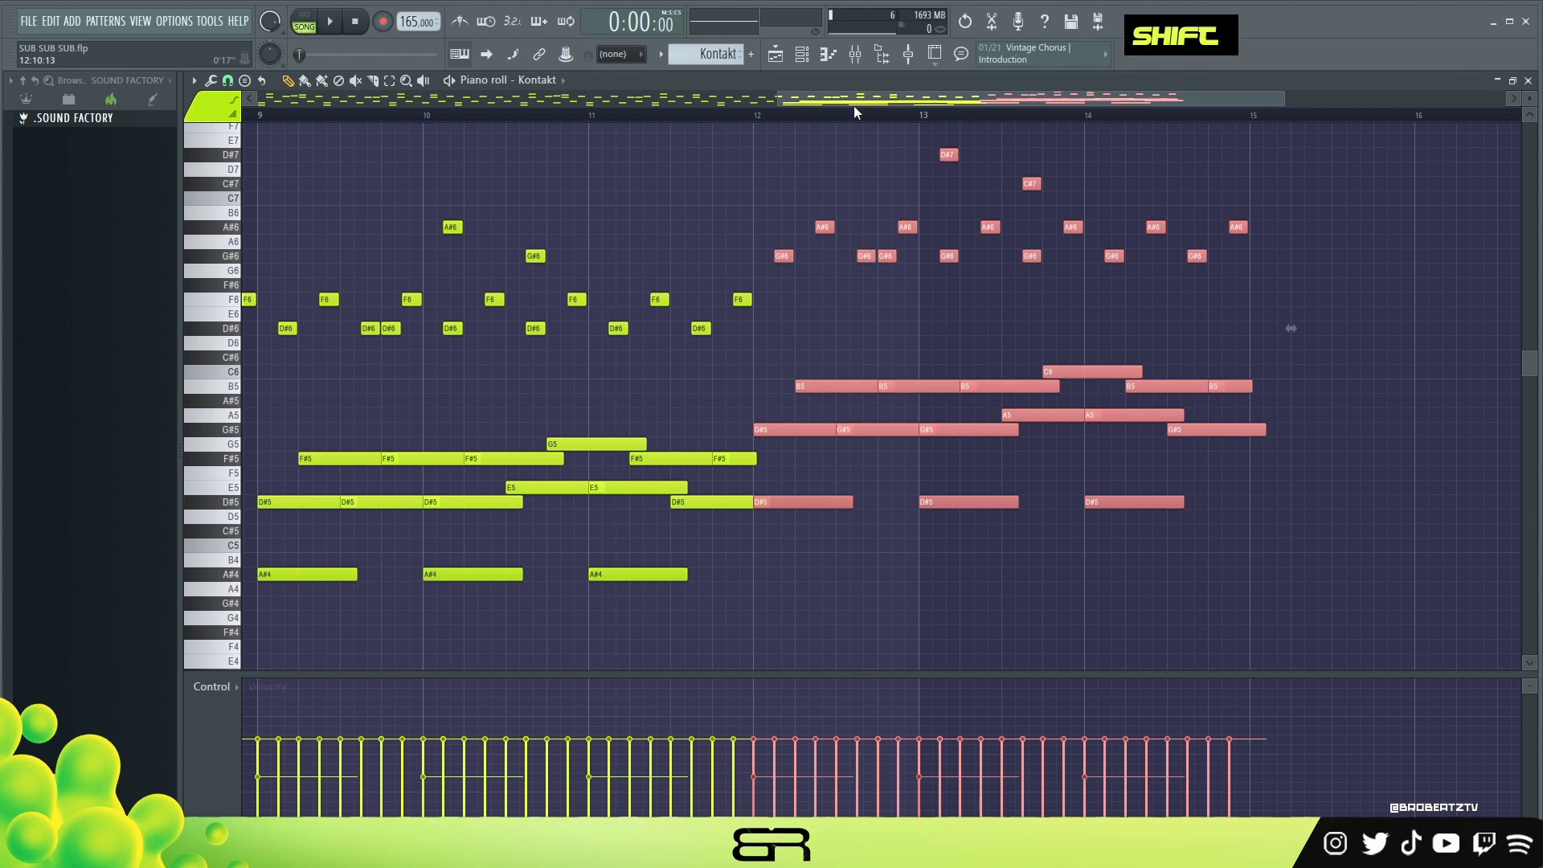
pyautogui.hotkey('shift', 'Down')
pyautogui.hotkey('shift', 'Down')
pyautogui.hotkey('shift', 'Down')
pyautogui.hotkey('shift', 'Down')
pyautogui.hotkey('shift', 'Down')
# Transpose the duplicated notes up an octave and back down, and clear the selection.
pyautogui.hotkey('ctrl', 'Up')
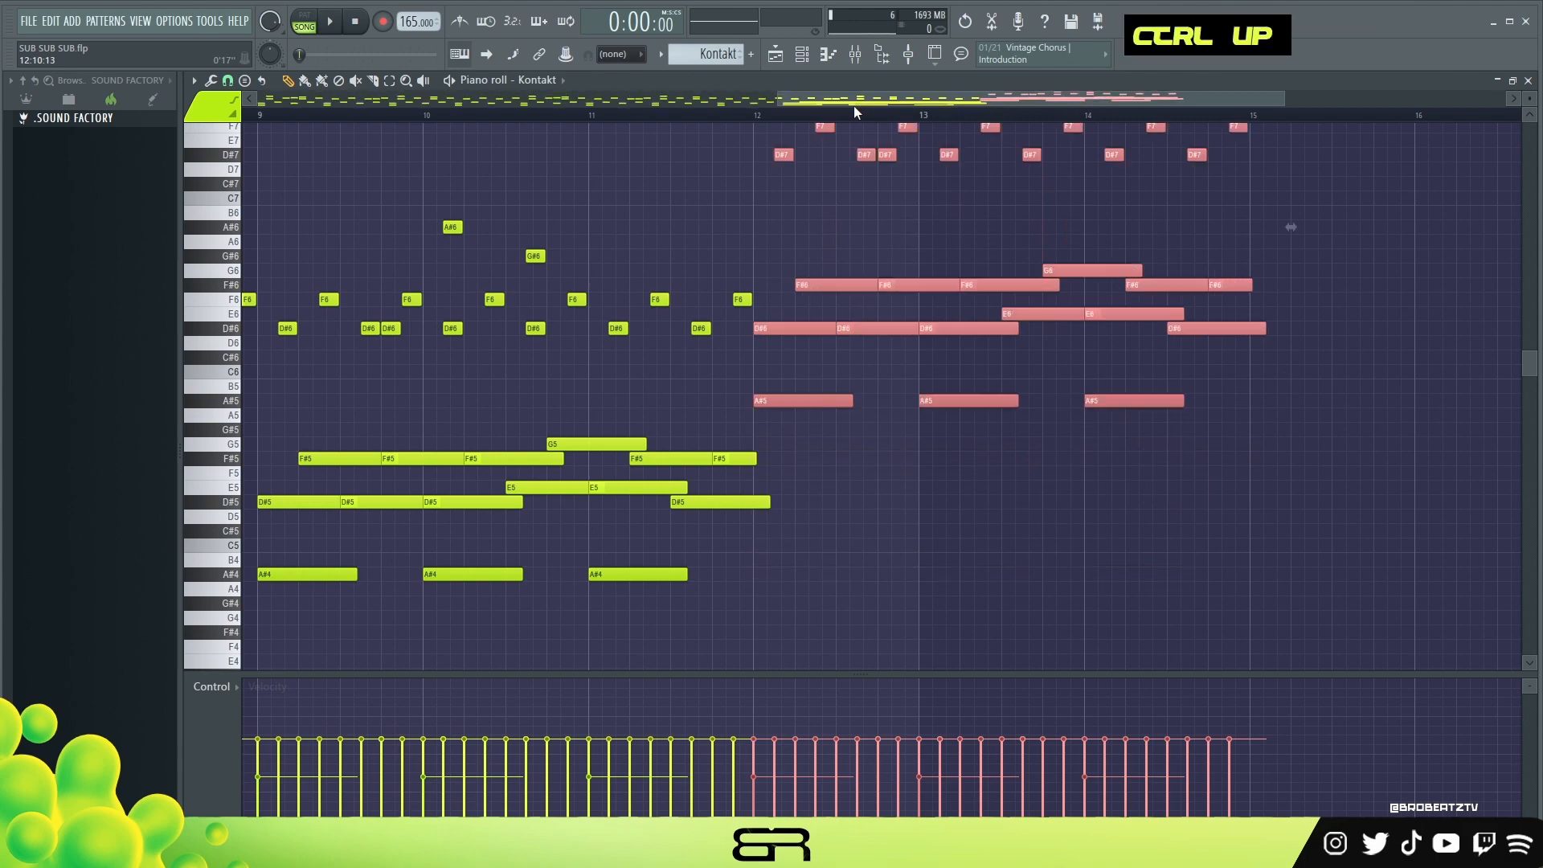
pyautogui.hotkey('ctrl', 'Down')
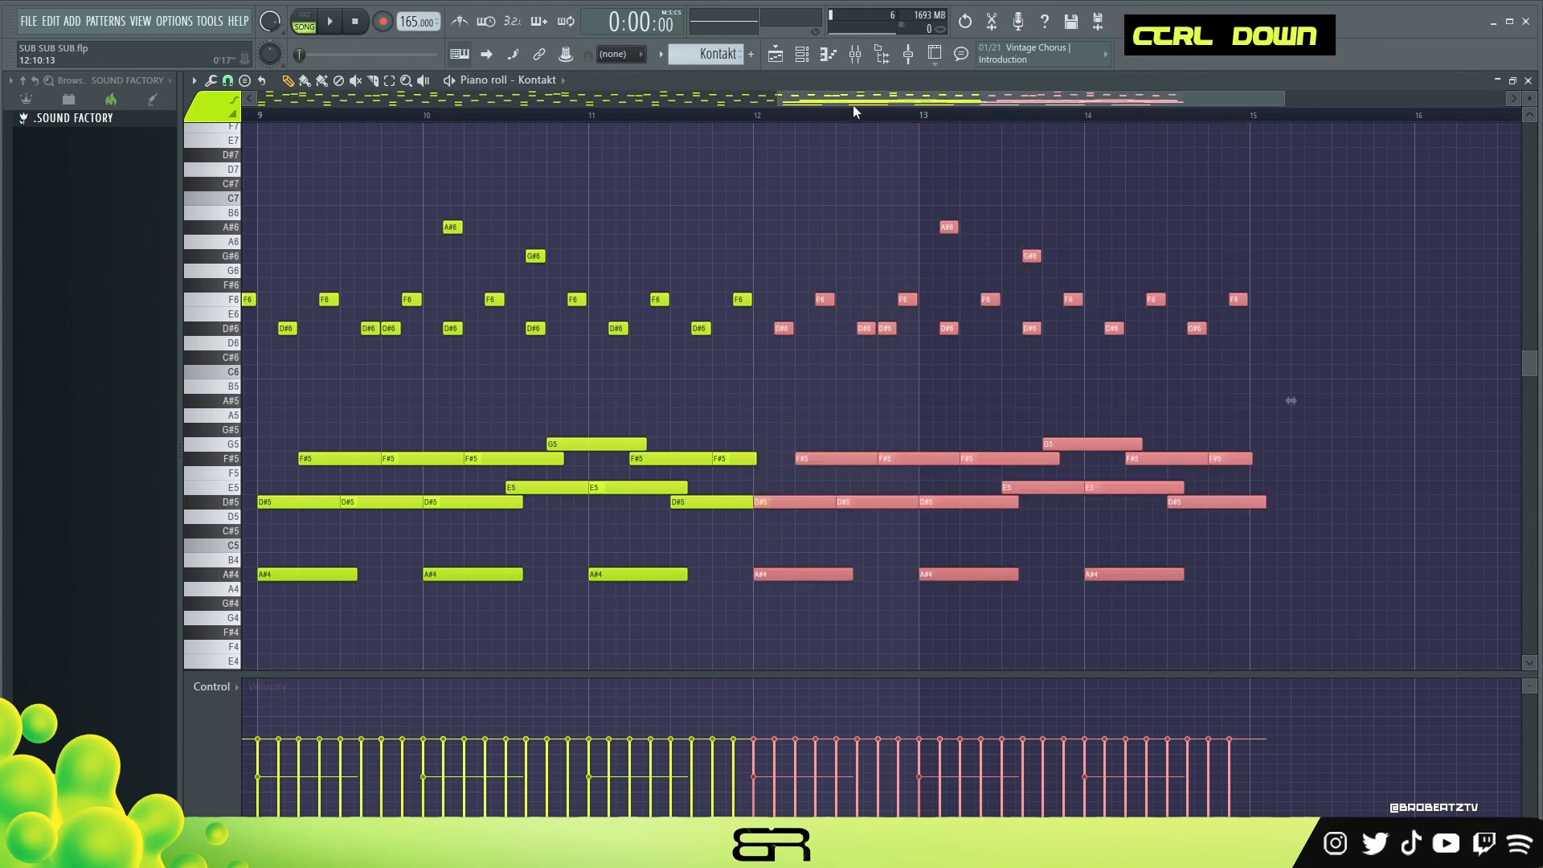
pyautogui.rightClick(882, 206)
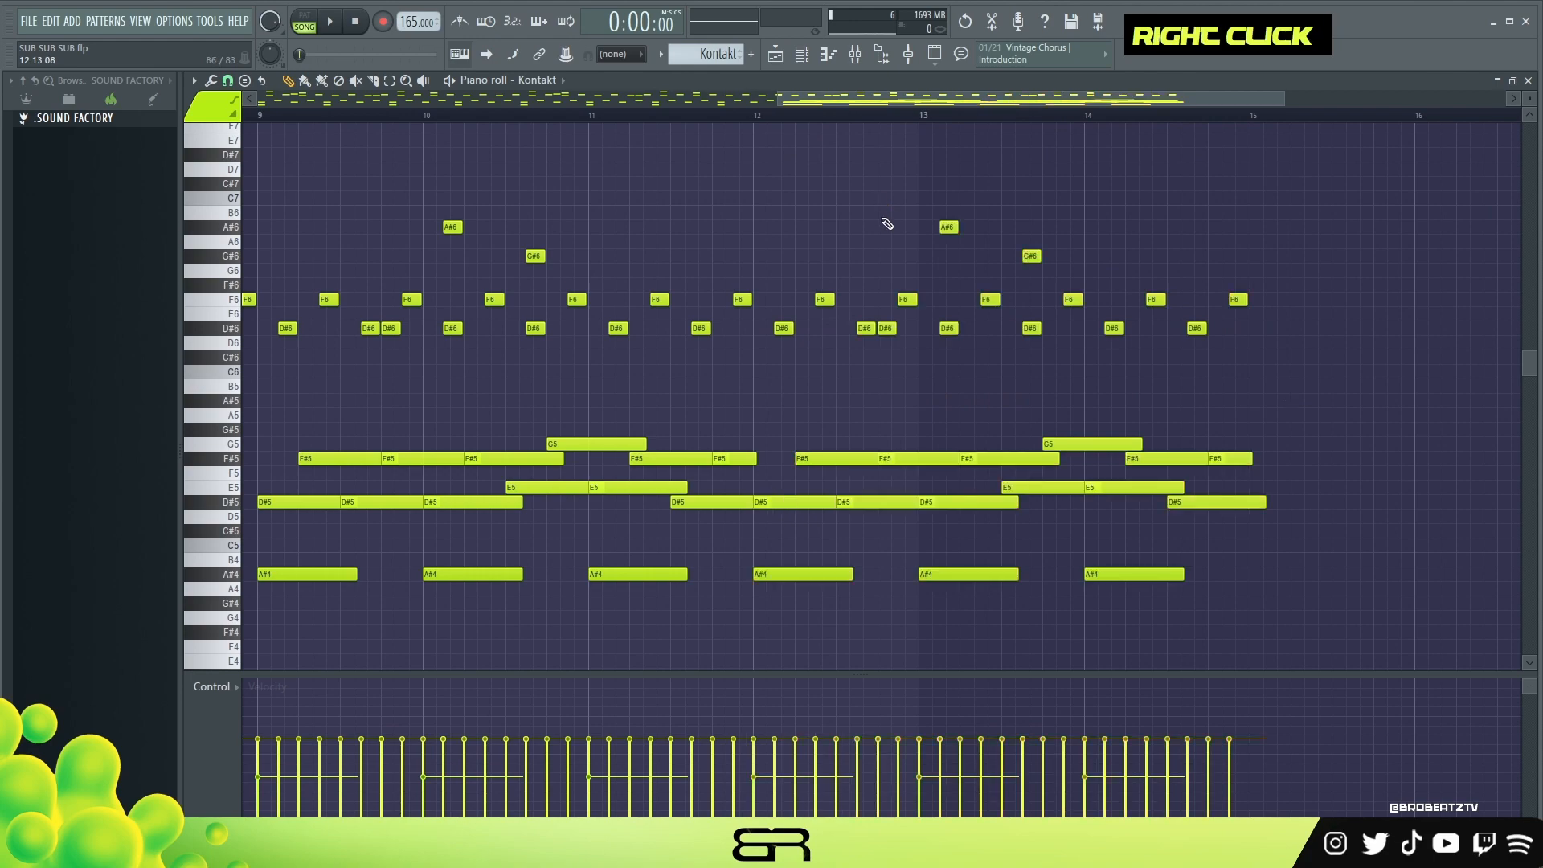
# Thin out the upper melody in bars 12 to 14 by deleting eight of its A#6, G#6, F6 and D#6 notes.
pyautogui.rightClick(949, 226)
pyautogui.rightClick(1031, 256)
pyautogui.rightClick(991, 299)
pyautogui.rightClick(904, 299)
pyautogui.rightClick(887, 327)
pyautogui.rightClick(865, 328)
pyautogui.rightClick(1113, 328)
pyautogui.rightClick(1162, 299)
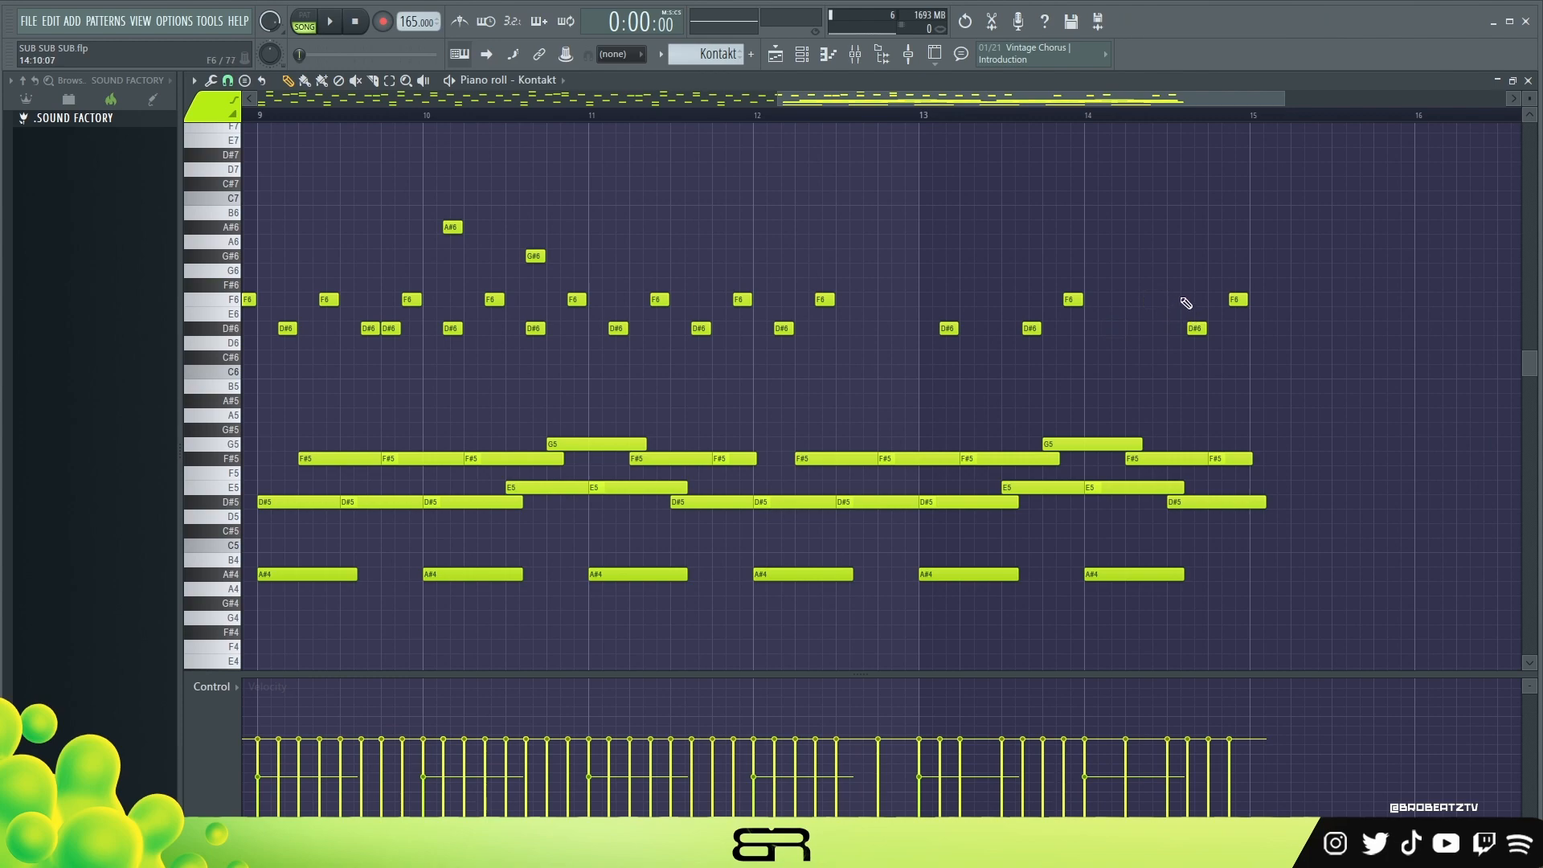
# Delete the remaining D#6 and F6 notes in bars 12 to 14, keeping only the lower long notes.
pyautogui.moveTo(1320, 241); pyautogui.dragTo(765, 595)
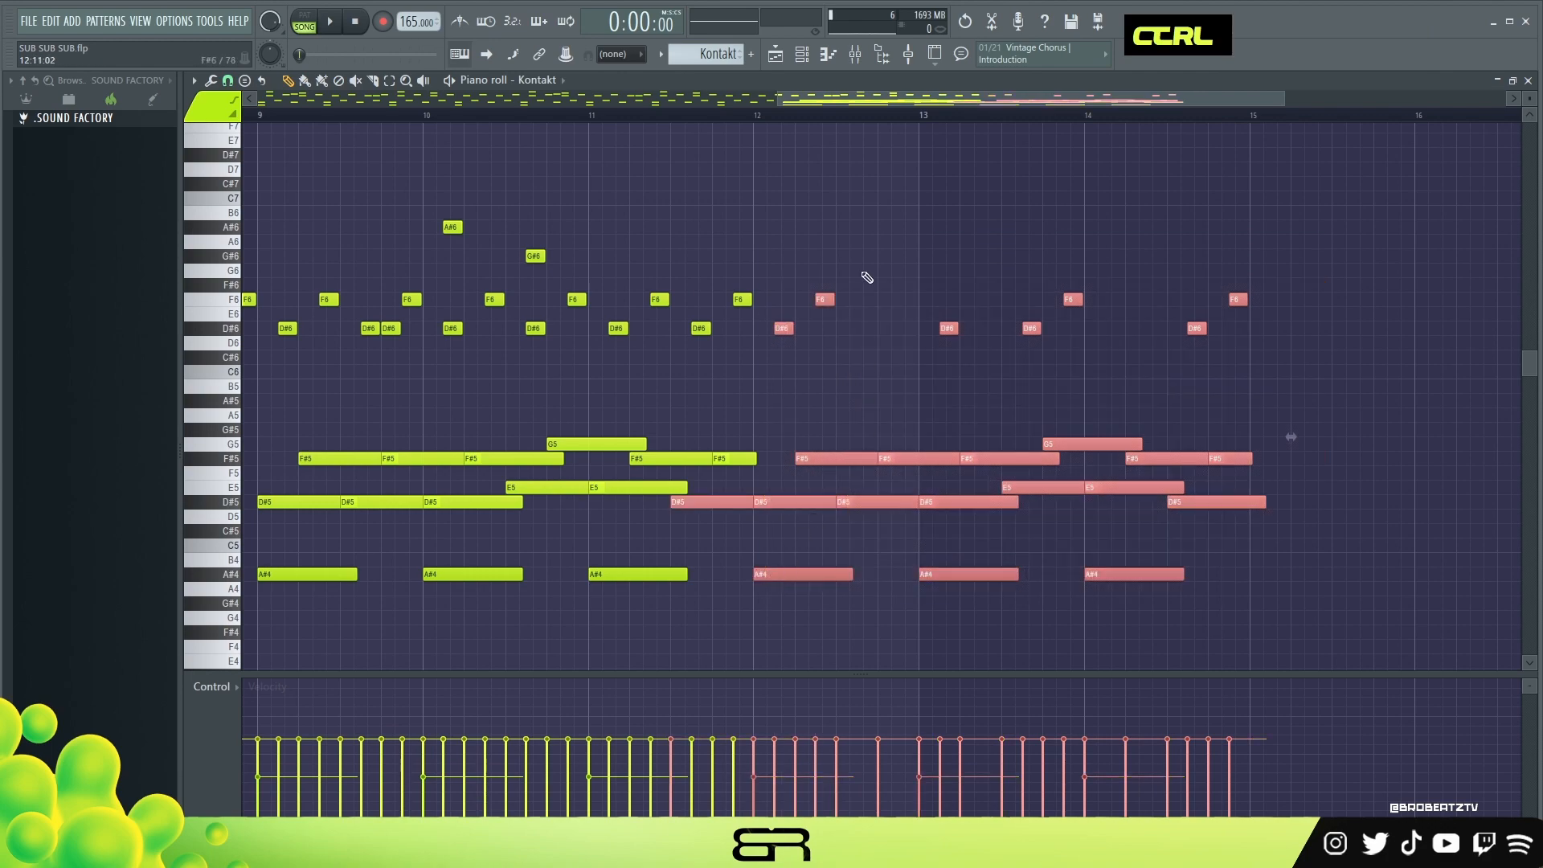
pyautogui.rightClick(869, 210)
pyautogui.moveTo(1336, 238); pyautogui.dragTo(1228, 619)
pyautogui.press('Delete')
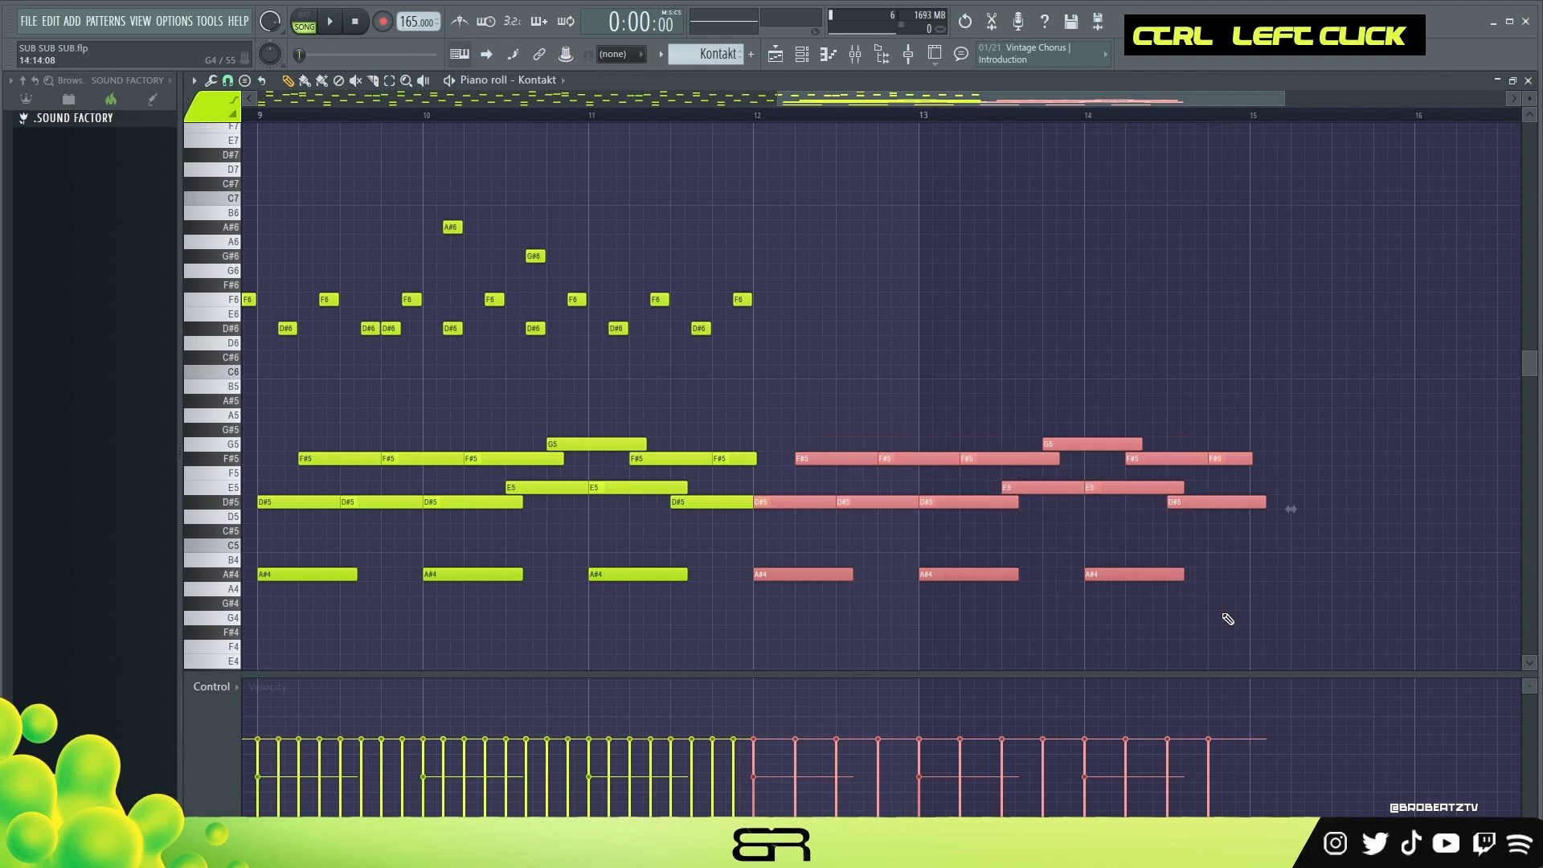
# Reopen the Kontakt channel's notes from the channel rack and delete everything from bar 9 onward.
pyautogui.click(776, 54)
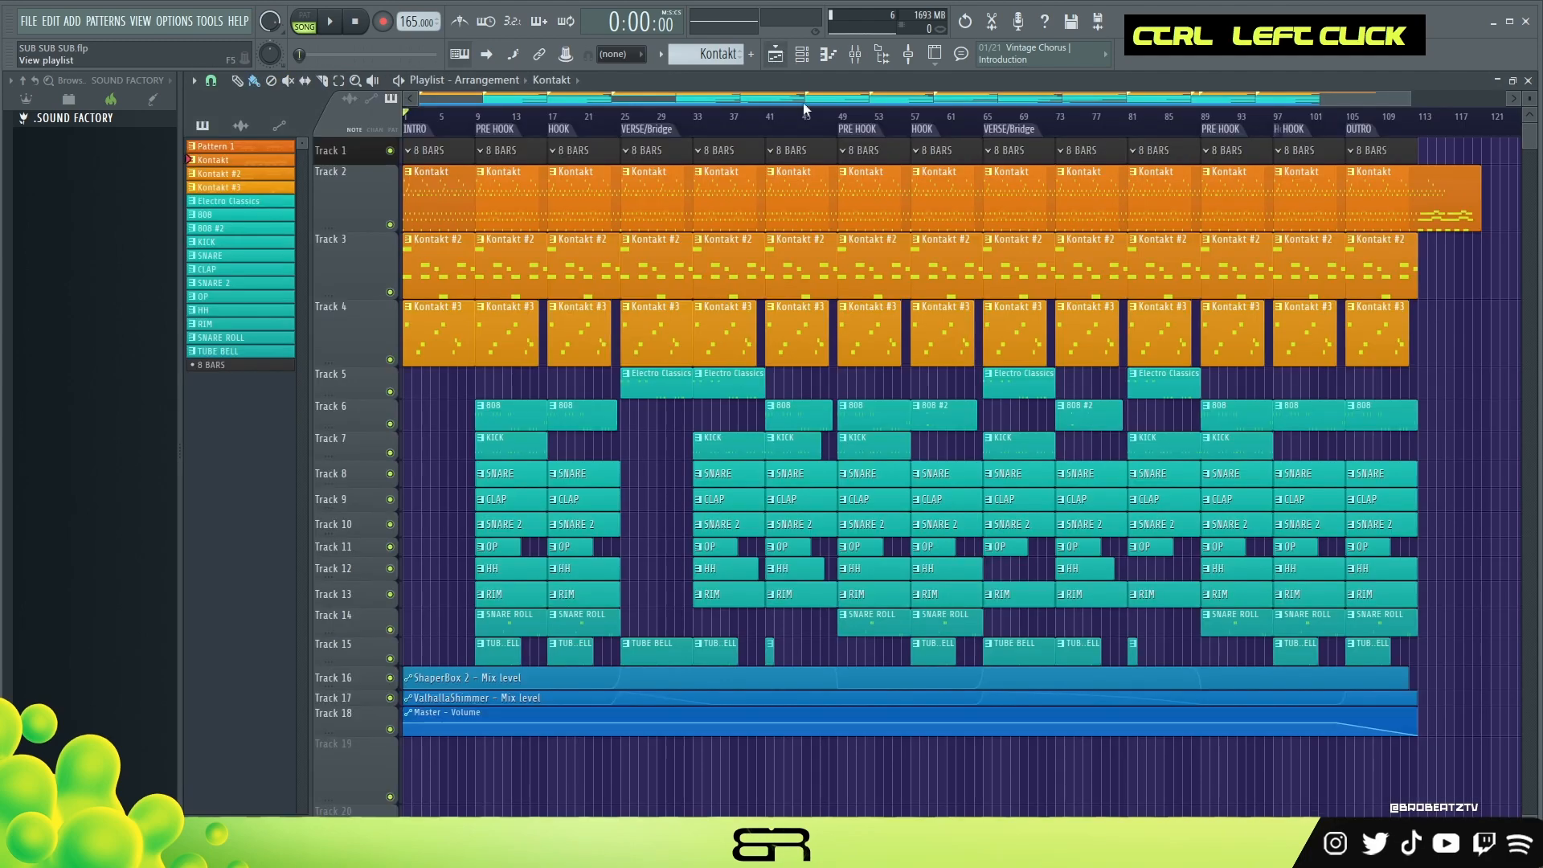
pyautogui.click(804, 54)
pyautogui.doubleClick(580, 257)
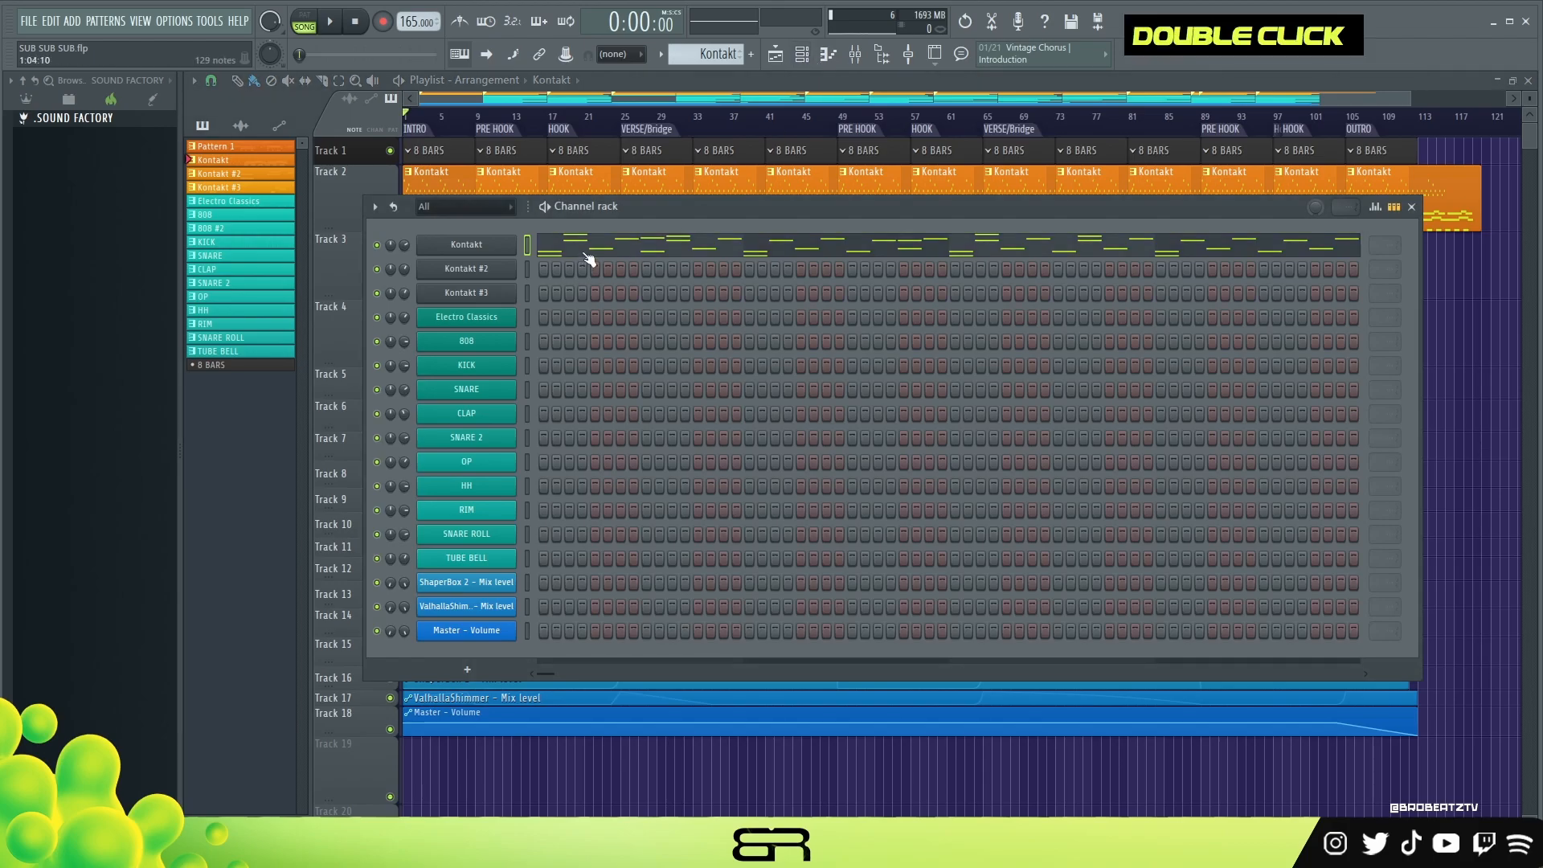
pyautogui.scroll(-3, 677, 122)
pyautogui.moveTo(1013, 179); pyautogui.dragTo(1515, 621)
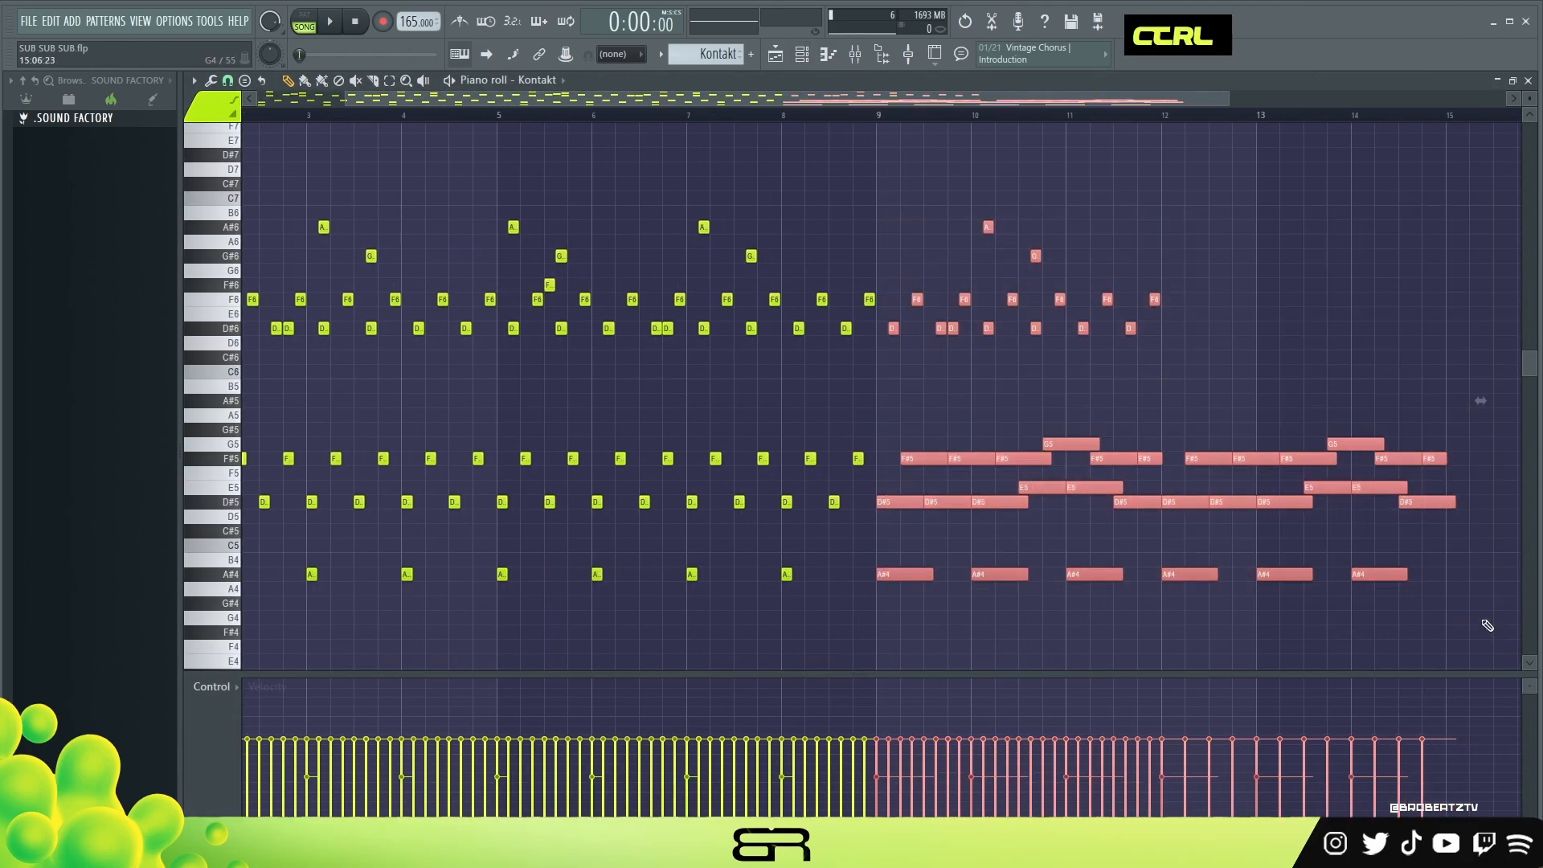
pyautogui.press('Delete')
pyautogui.moveTo(967, 210); pyautogui.dragTo(241, 483)
pyautogui.rightClick(916, 353)
pyautogui.scroll(1, 698, 193)
pyautogui.scroll(-1, 692, 175)
pyautogui.moveTo(658, 98); pyautogui.dragTo(555, 104)
pyautogui.moveTo(438, 98); pyautogui.dragTo(341, 98)
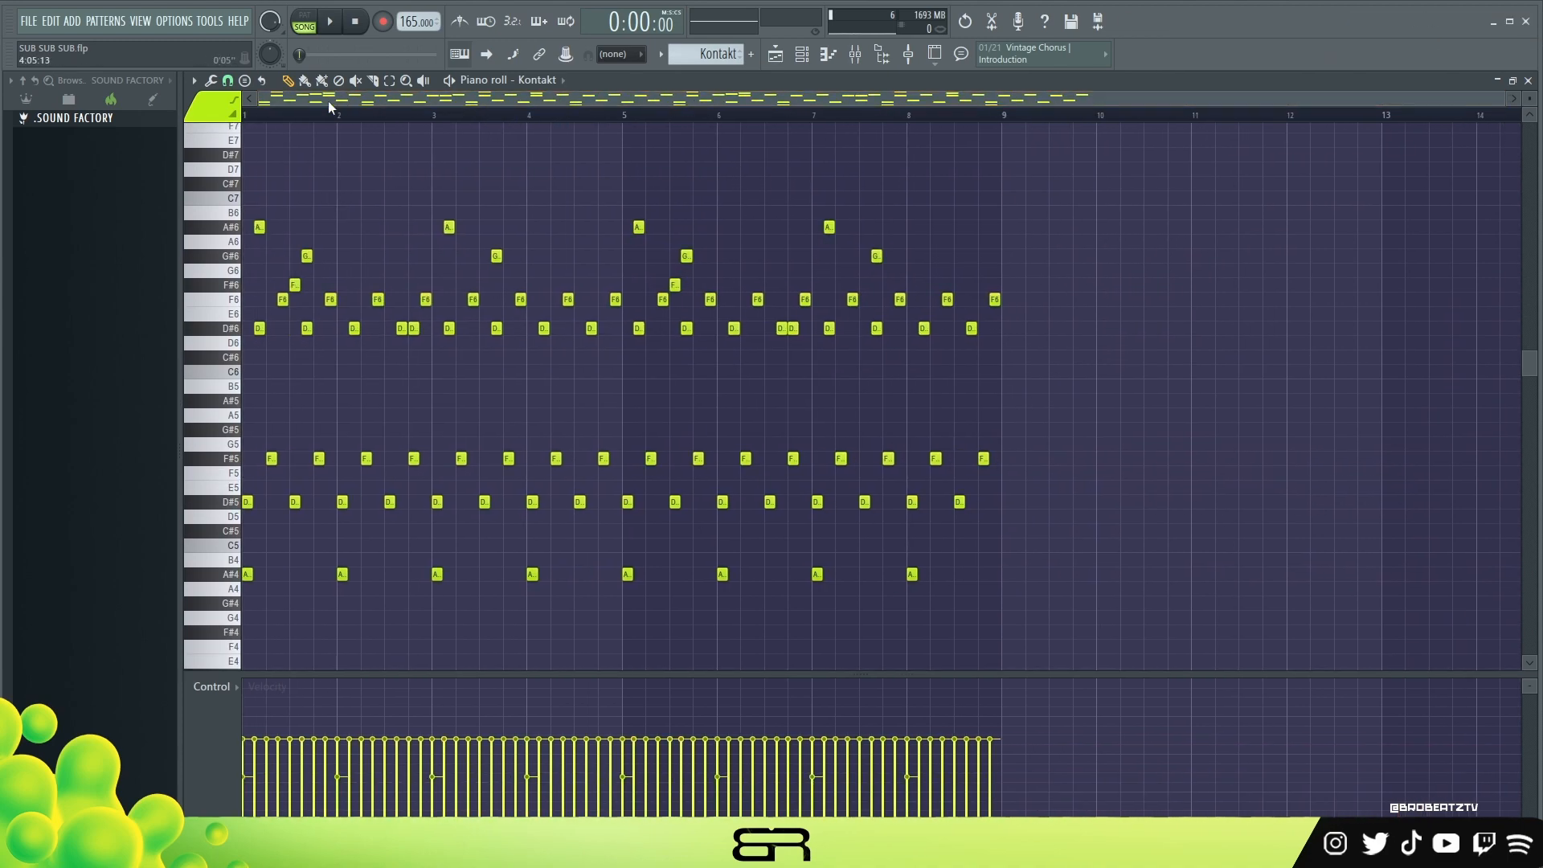
# Return to the playlist and enlarge the heights of Tracks 16, 17 and 18 to show their automation curves.
pyautogui.click(775, 59)
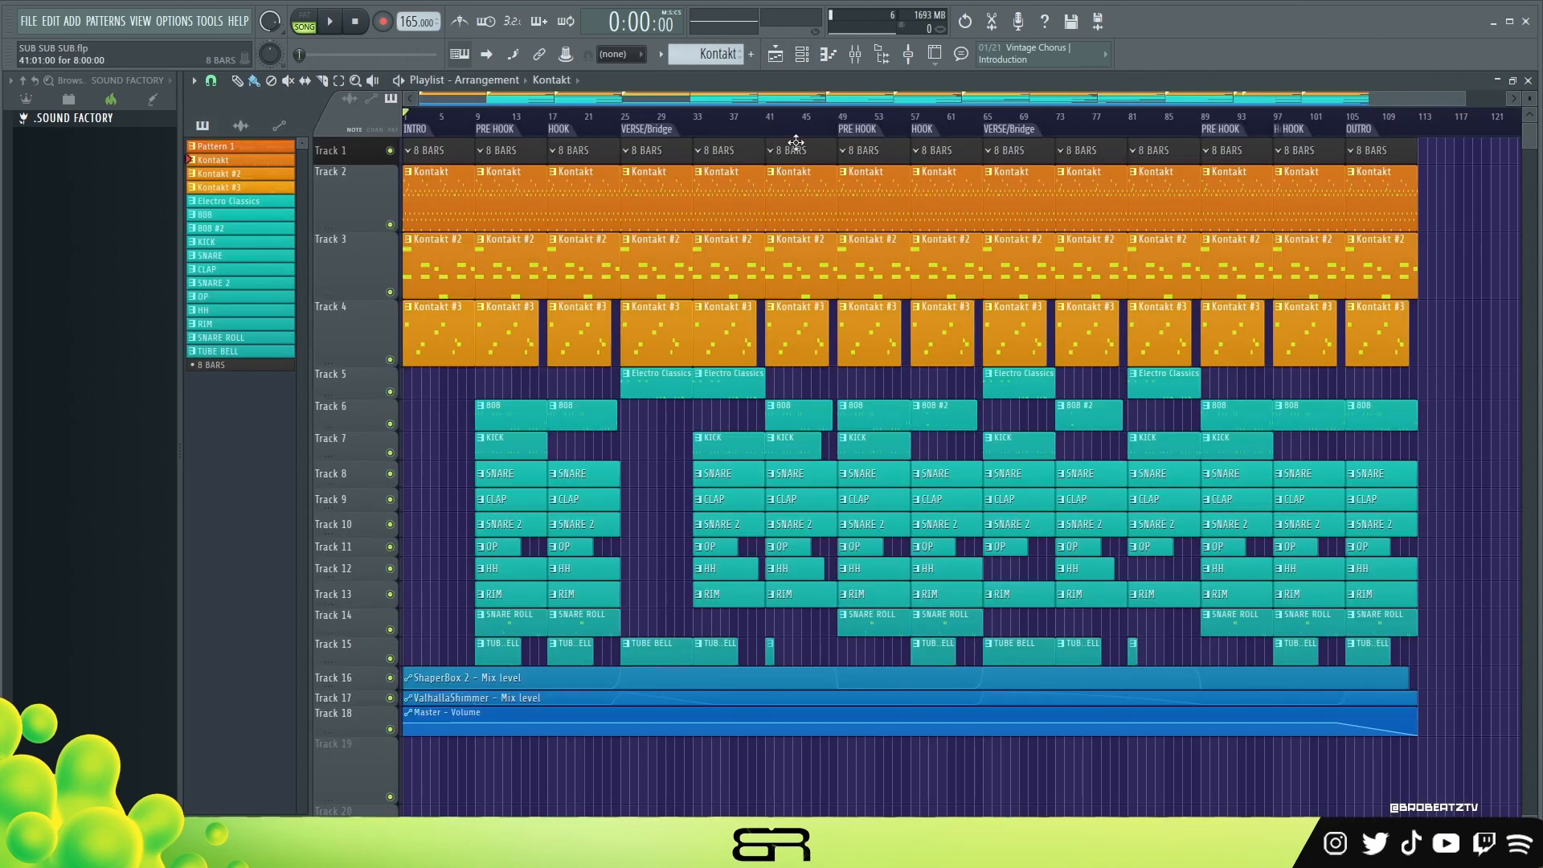
pyautogui.scroll(3, 770, 131)
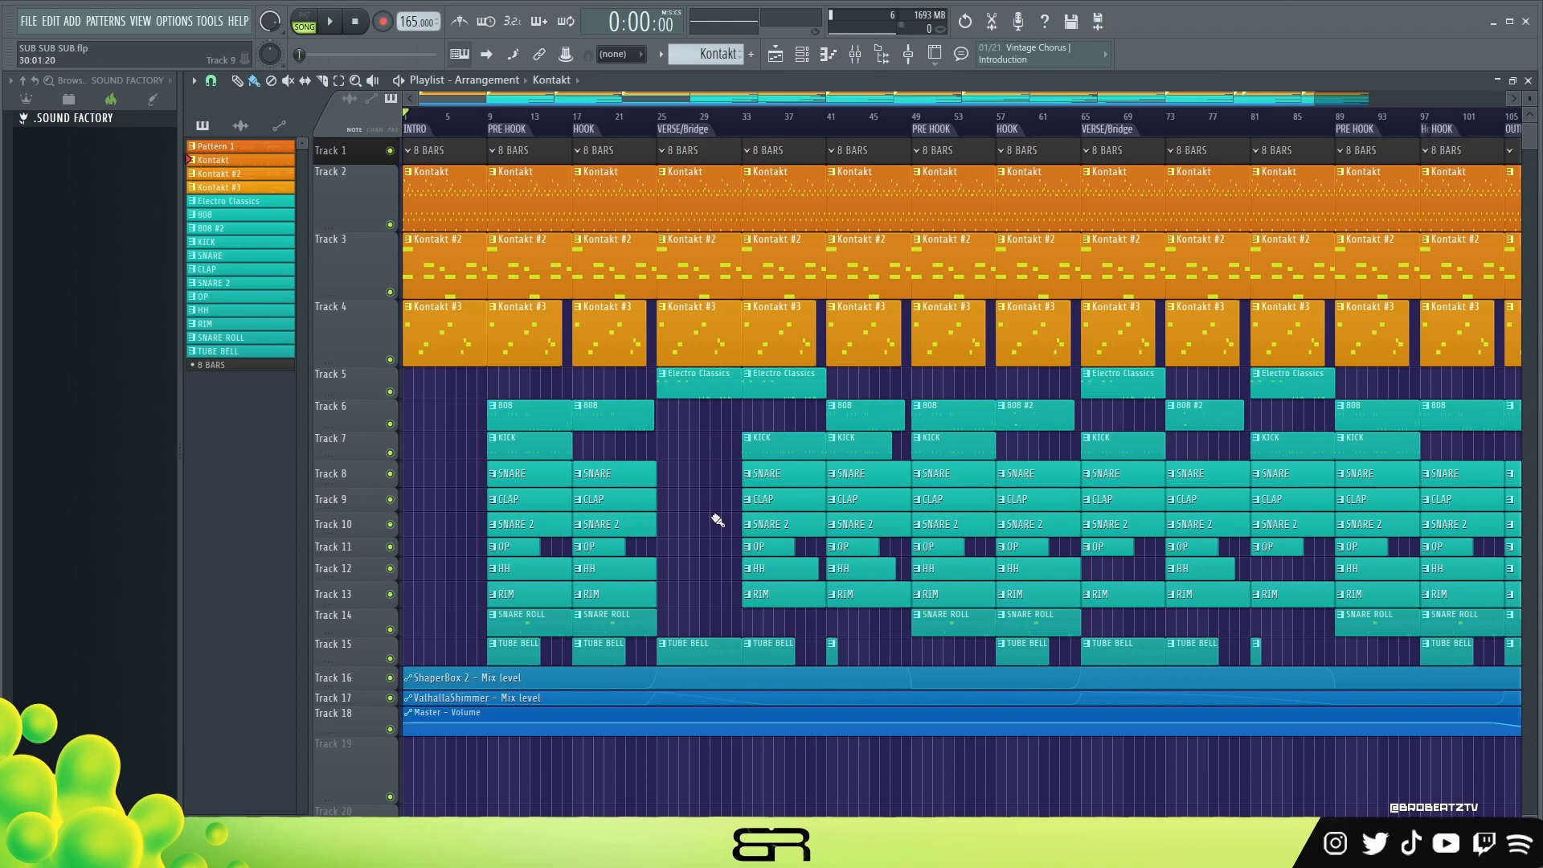
pyautogui.moveTo(345, 689); pyautogui.dragTo(349, 726)
pyautogui.scroll(-1, 375, 659)
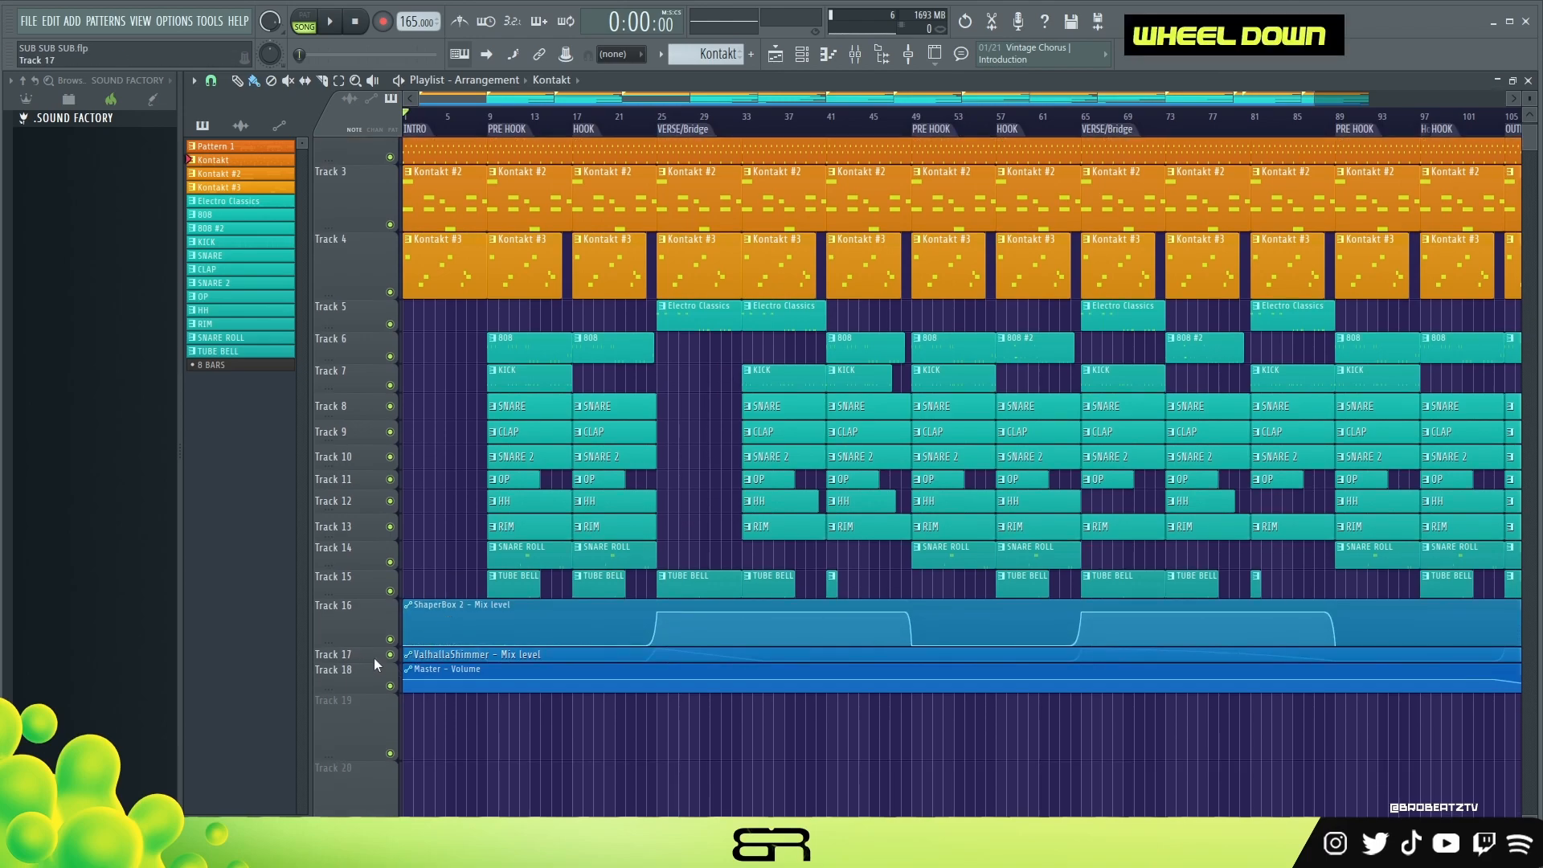
pyautogui.moveTo(349, 659); pyautogui.dragTo(344, 675)
pyautogui.scroll(-1, 349, 686)
pyautogui.scroll(2, 344, 676)
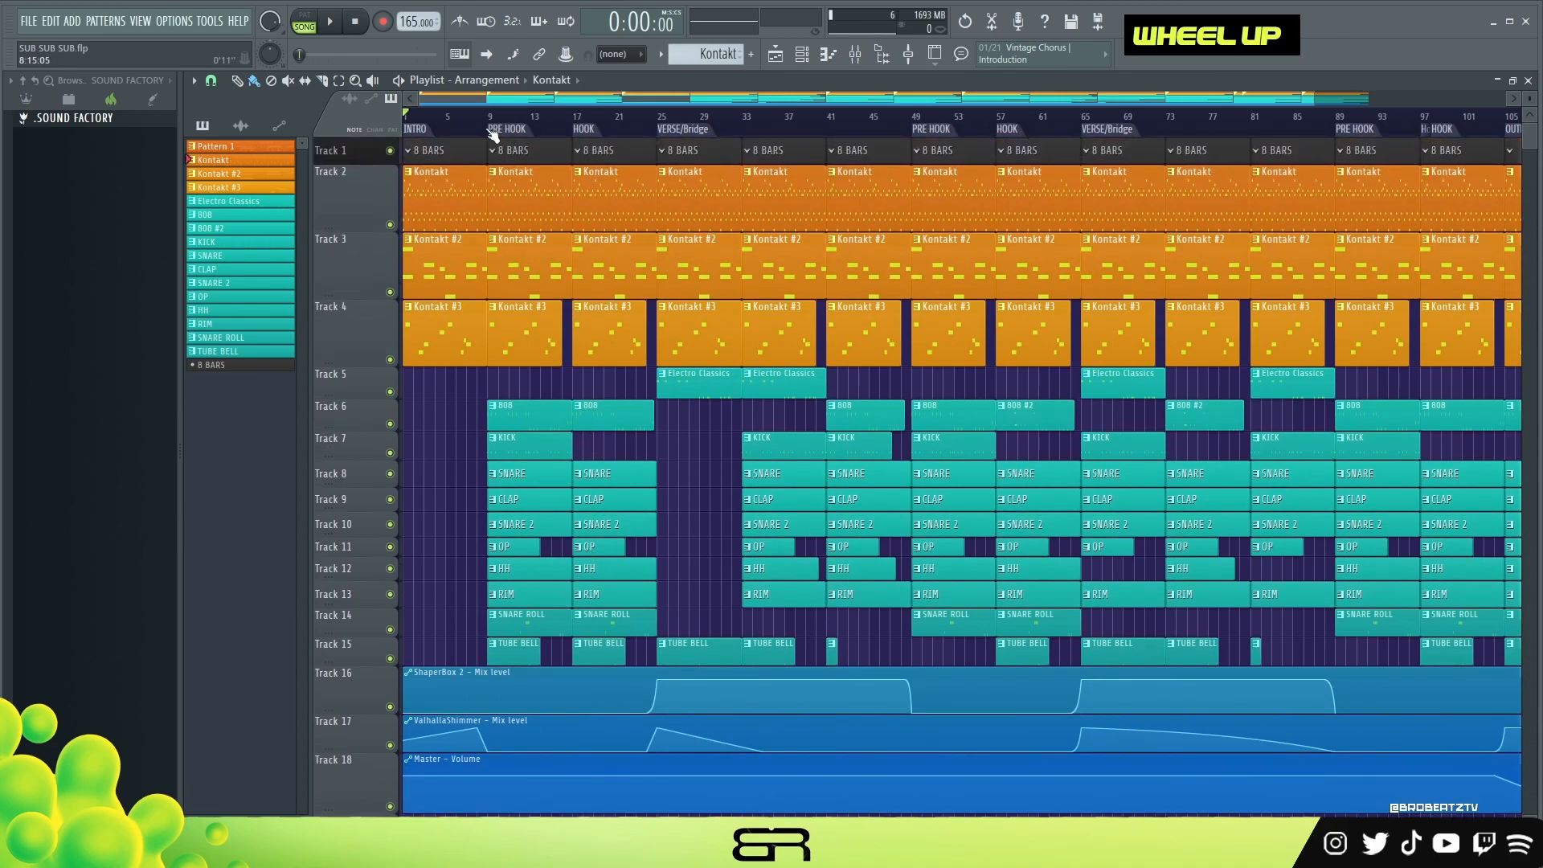
# Play the arrangement briefly from the start of the first PRE HOOK at bar 9.
pyautogui.click(551, 134)
pyautogui.press('space')
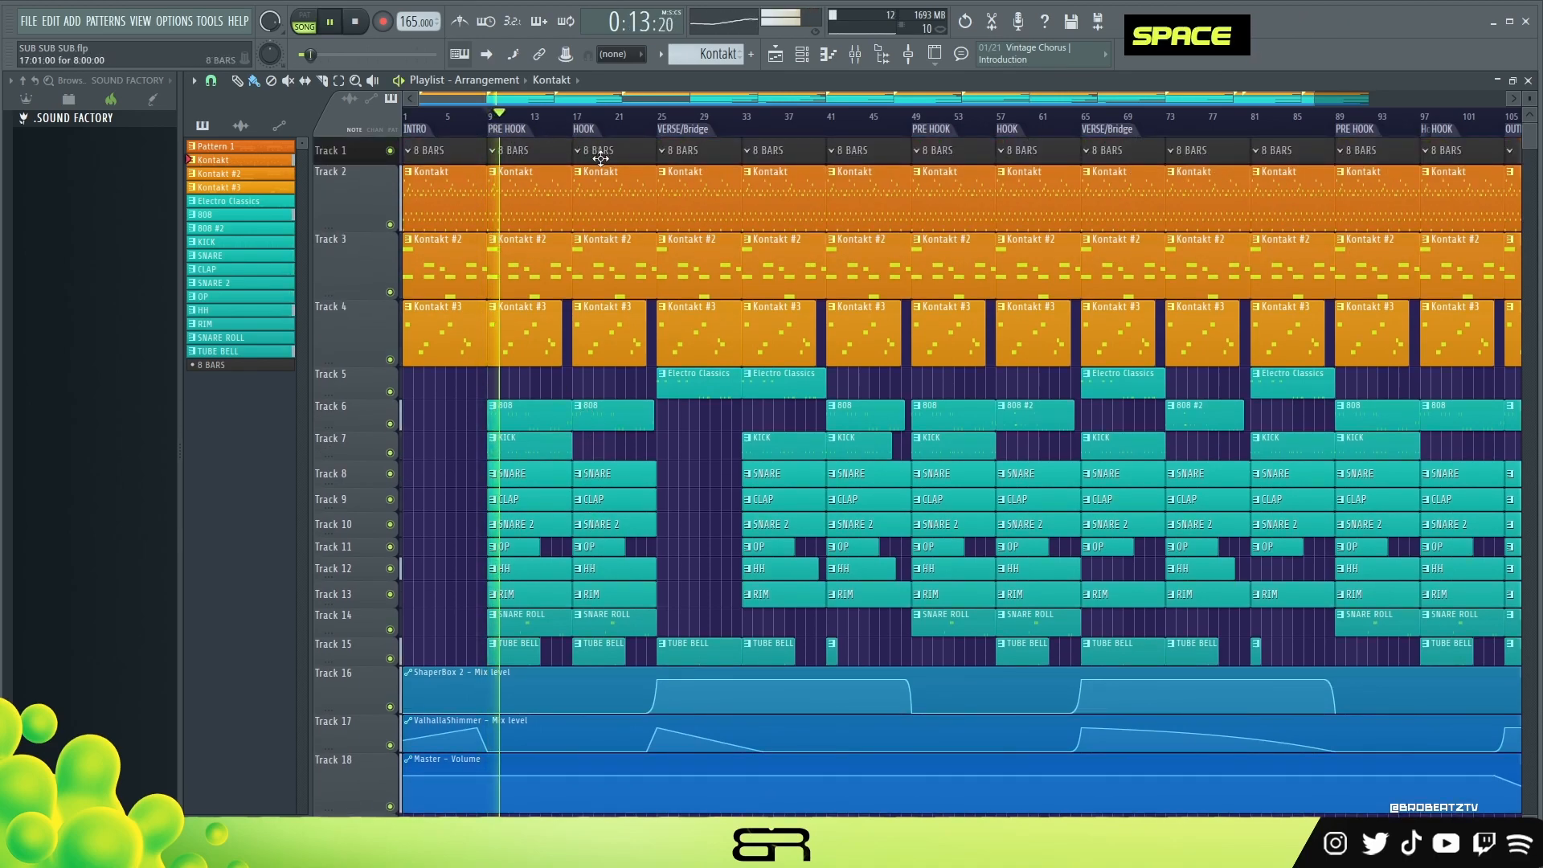
pyautogui.press('space')
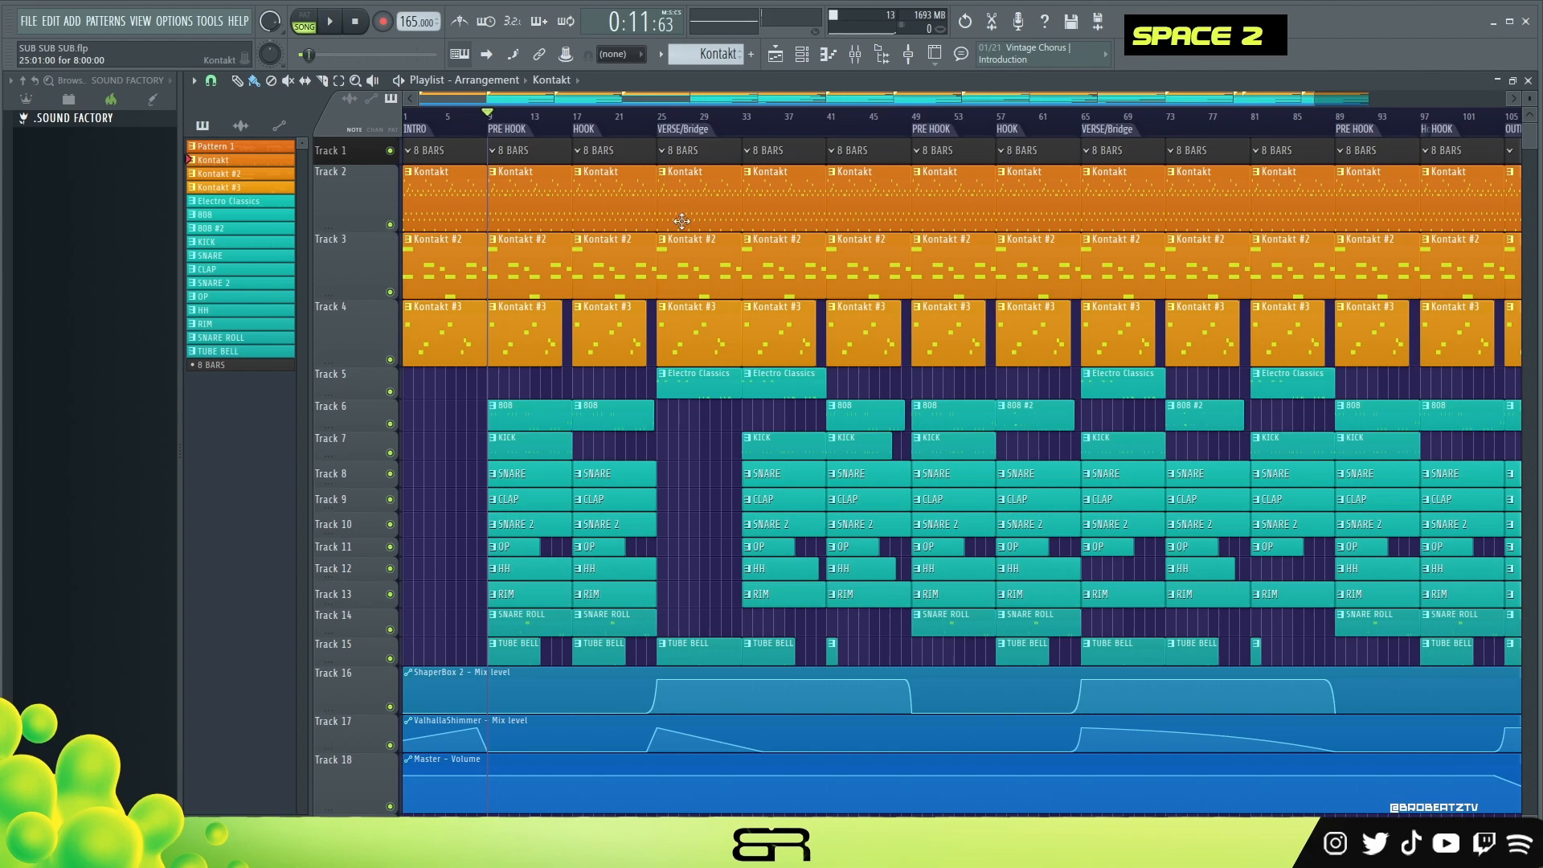
# Highlight the Kontakt and Kontakt #2 clips at bar 25, clear the highlight, and play from bar 23 into the first VERSE/Bridge.
pyautogui.click(707, 172)
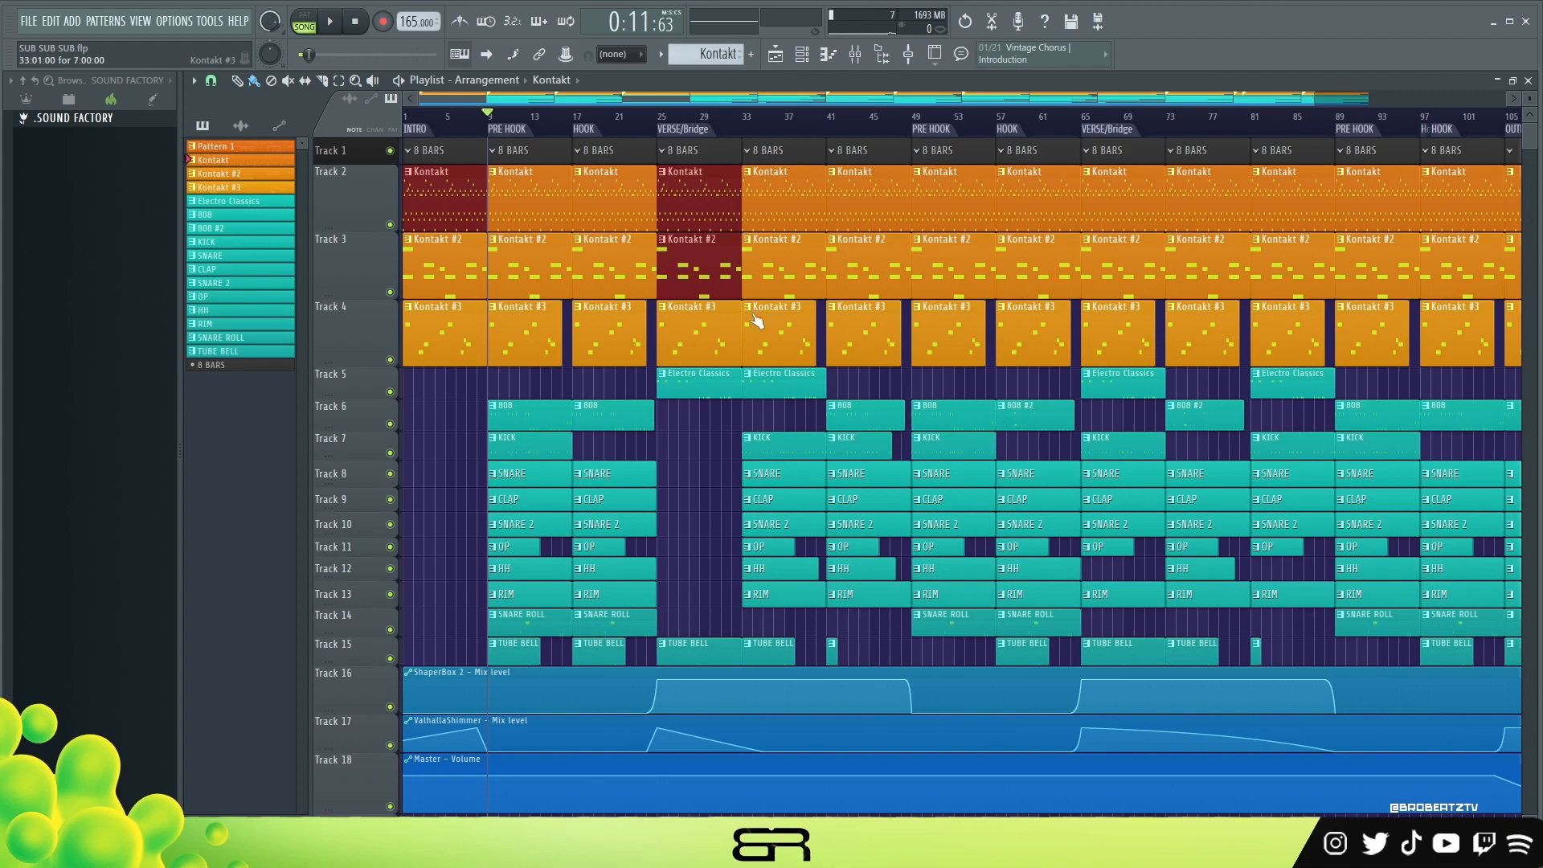
pyautogui.rightClick(720, 422)
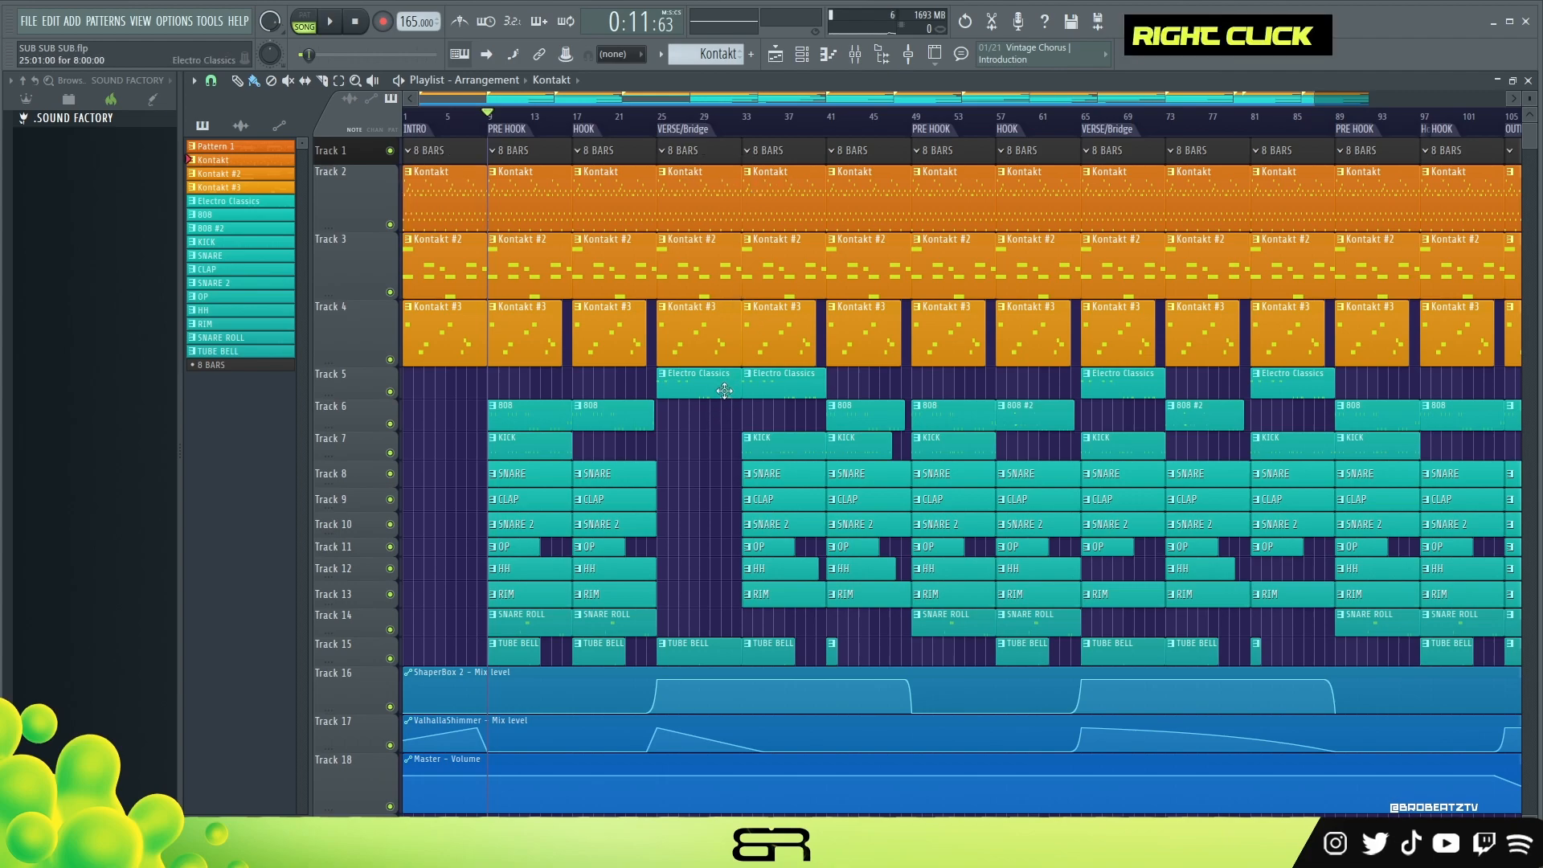
pyautogui.click(641, 130)
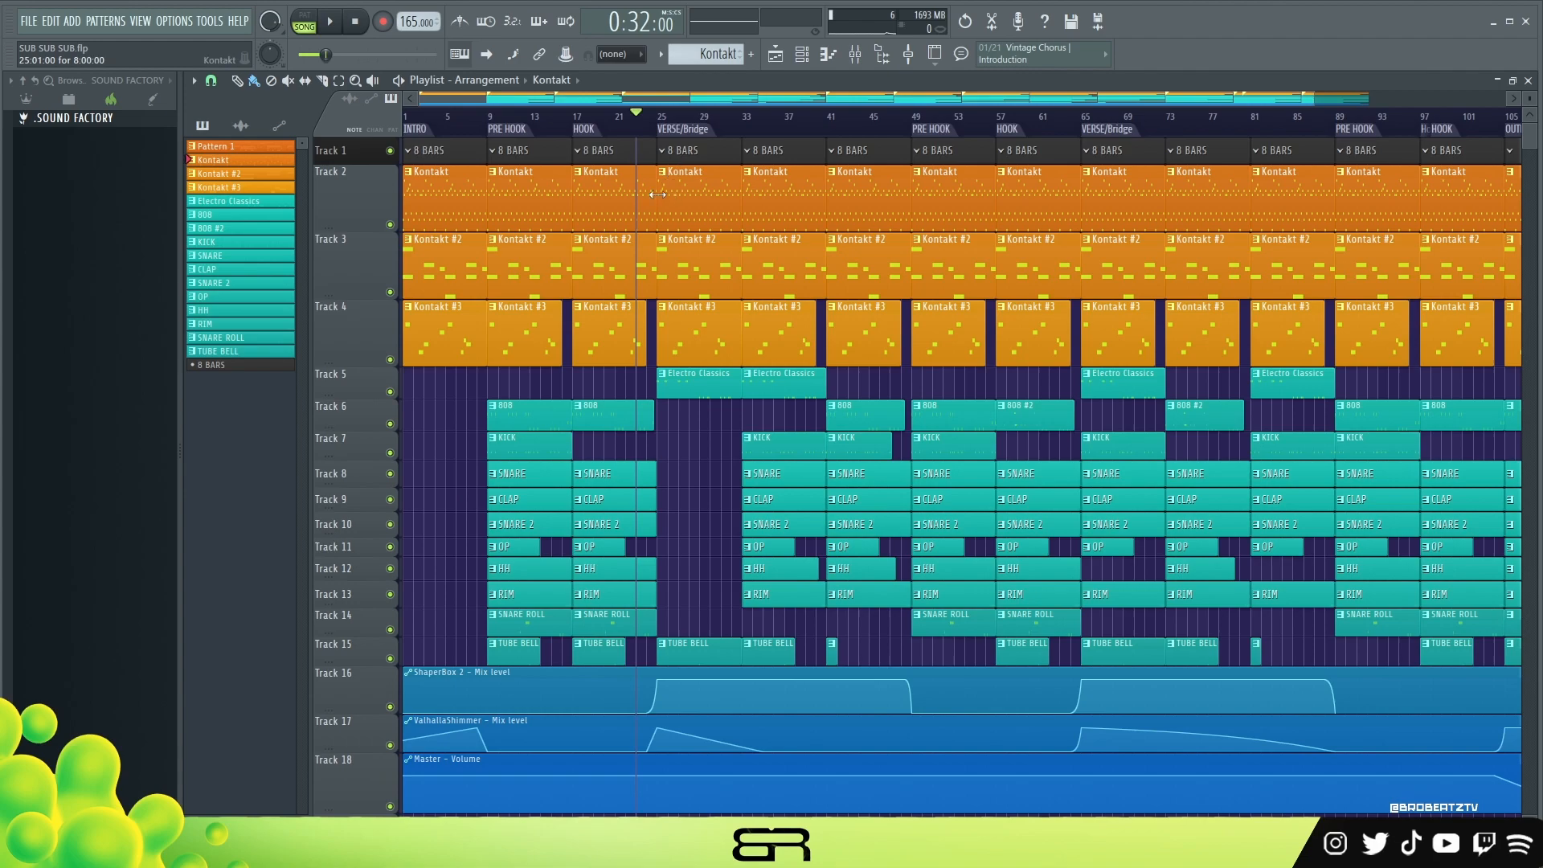
pyautogui.press('space')
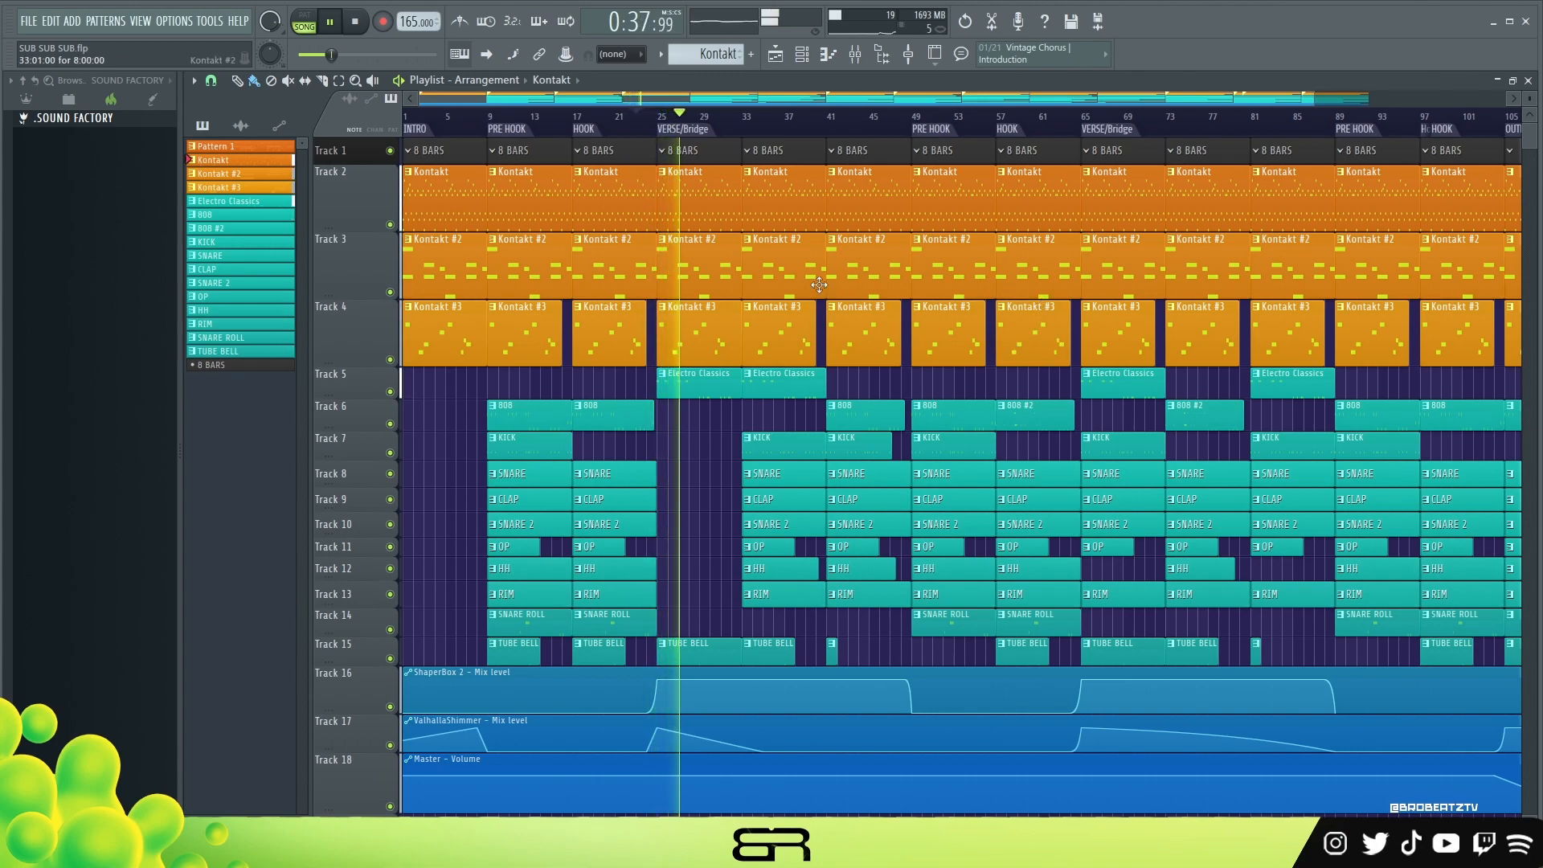
pyautogui.press('space')
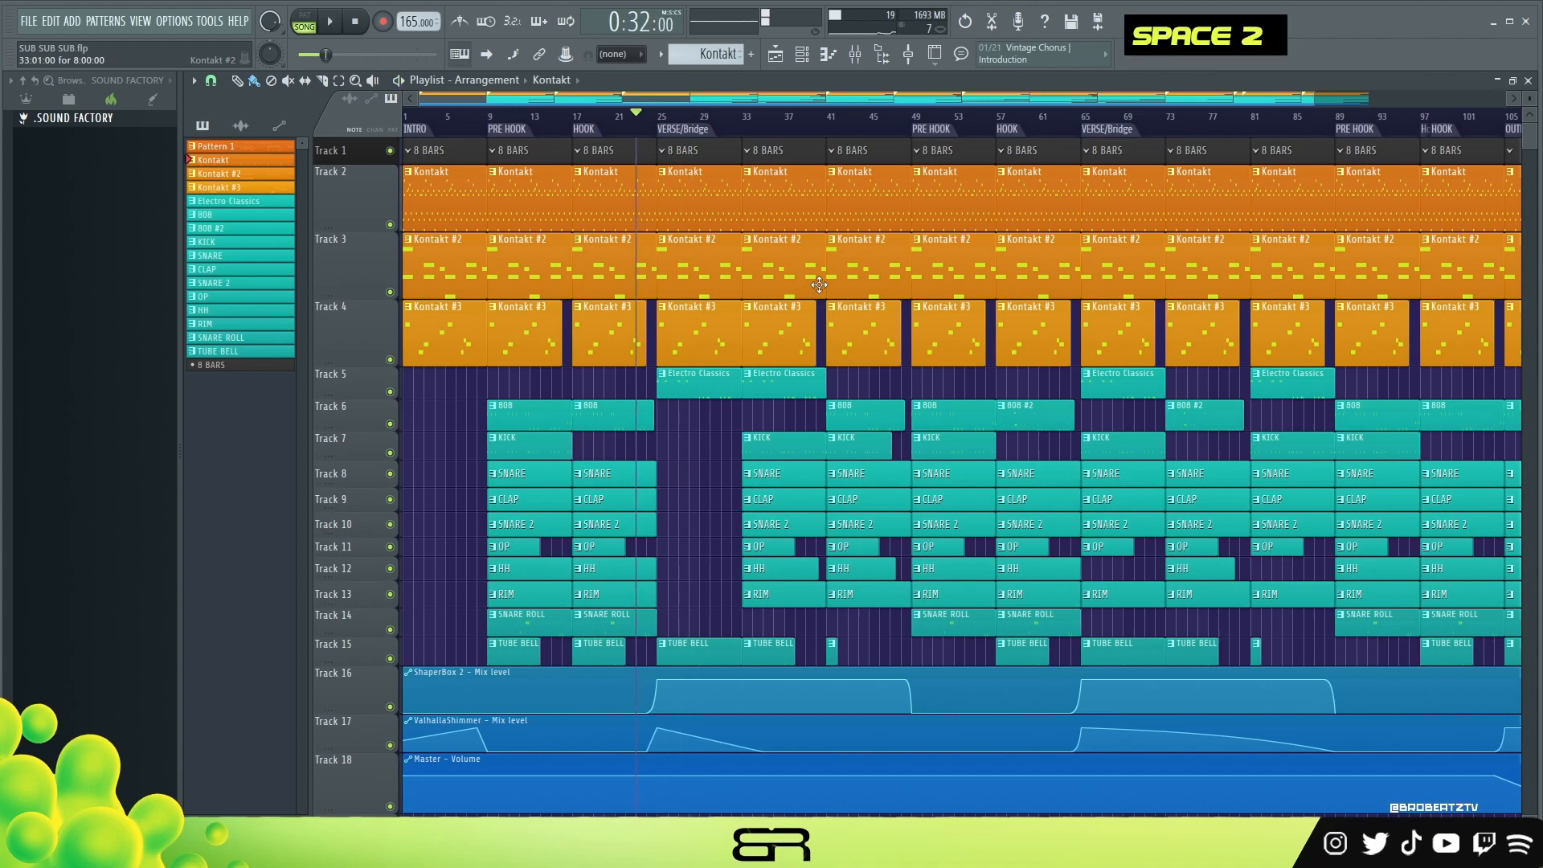
# Inspect both ShaperBox 2 effects on the BUS mixer track.
pyautogui.click(856, 54)
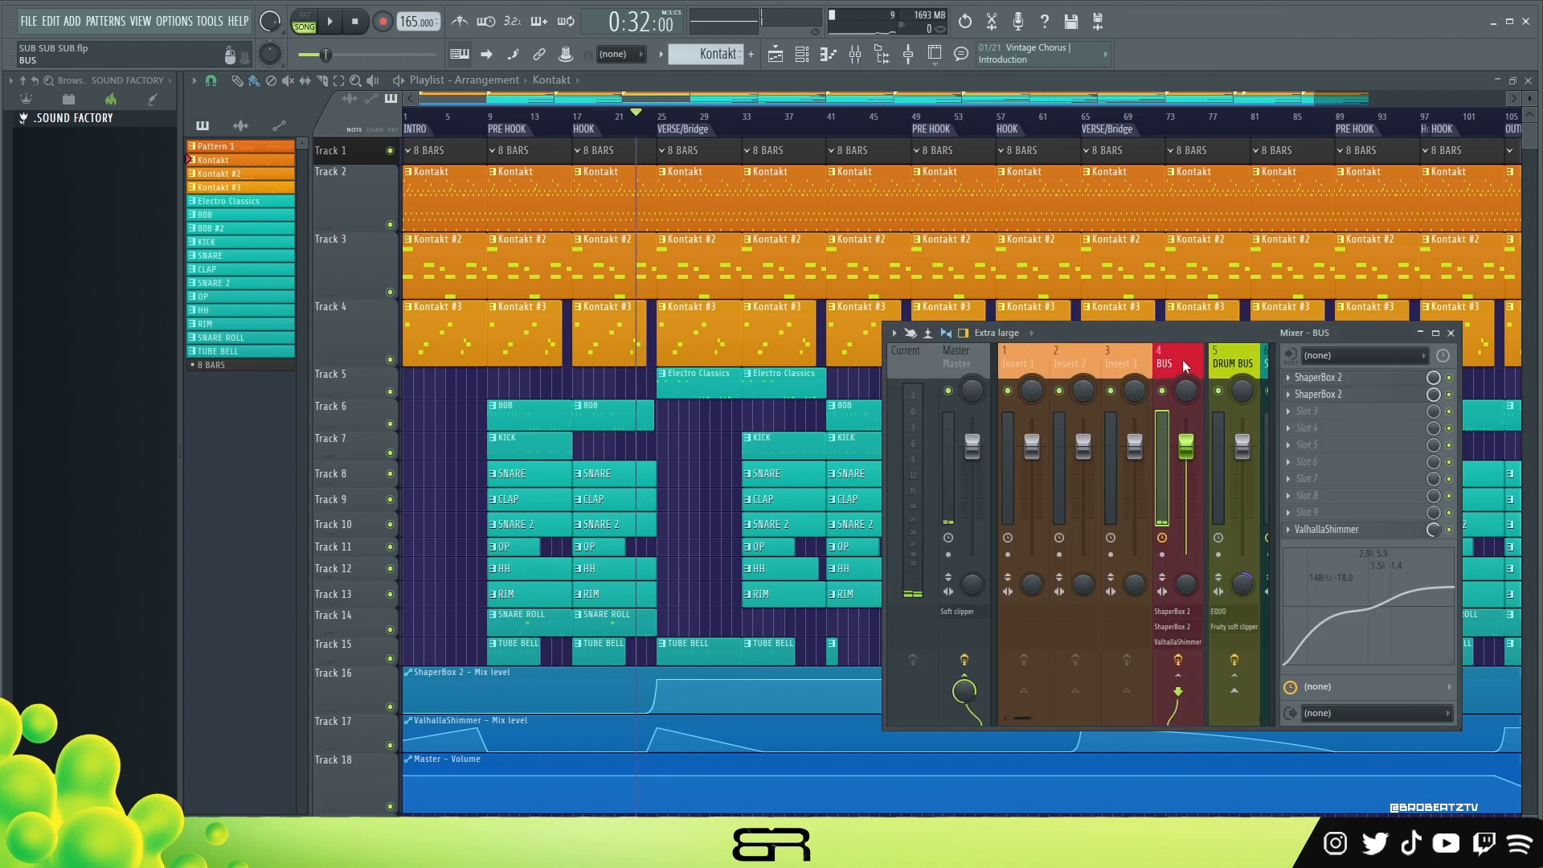
pyautogui.moveTo(1324, 341); pyautogui.dragTo(886, 181)
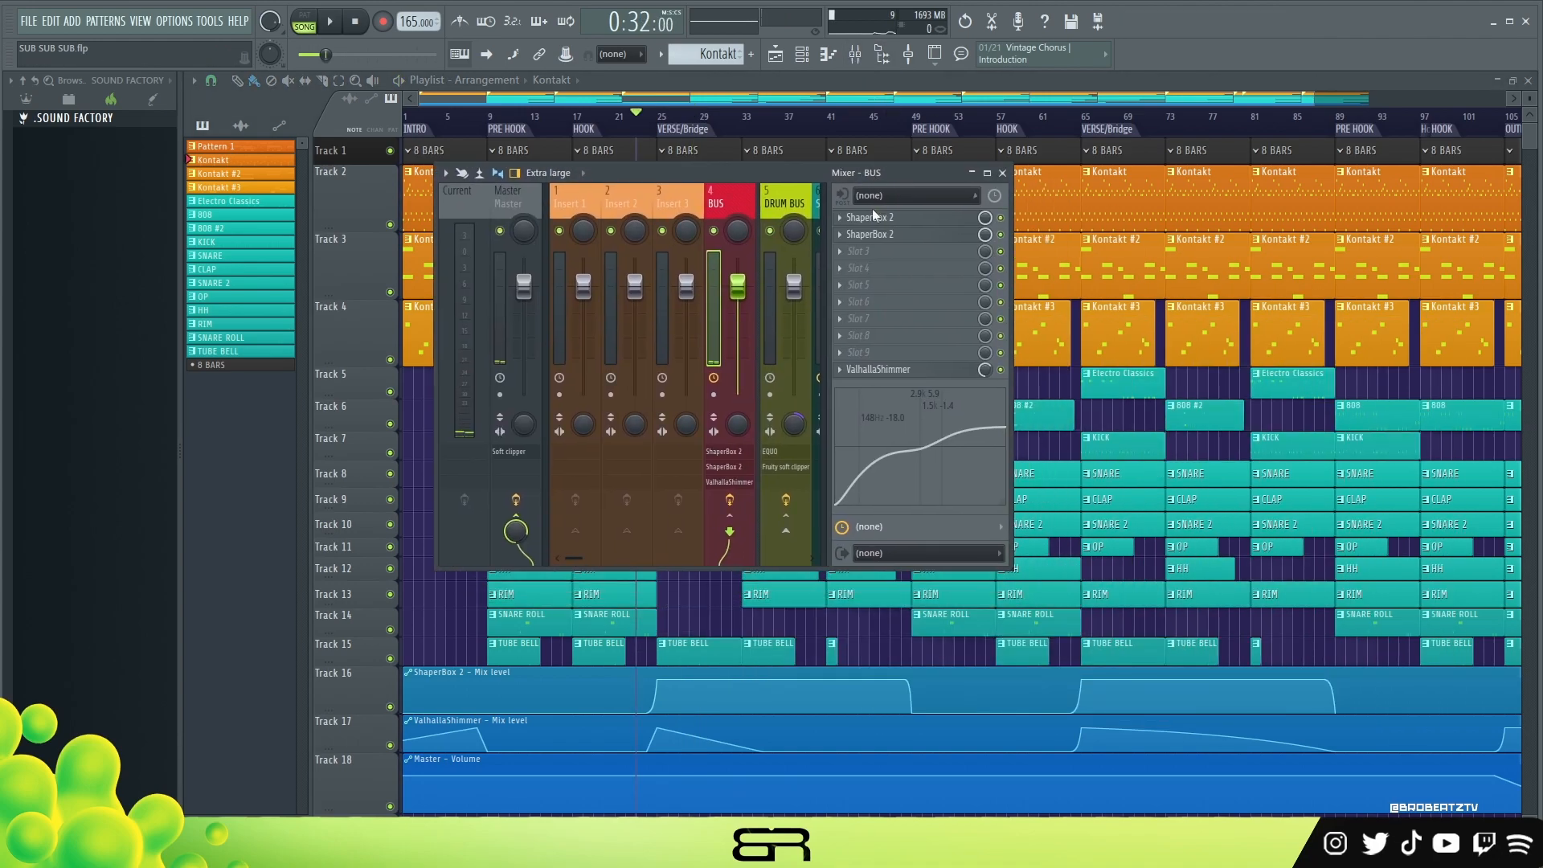
pyautogui.click(873, 217)
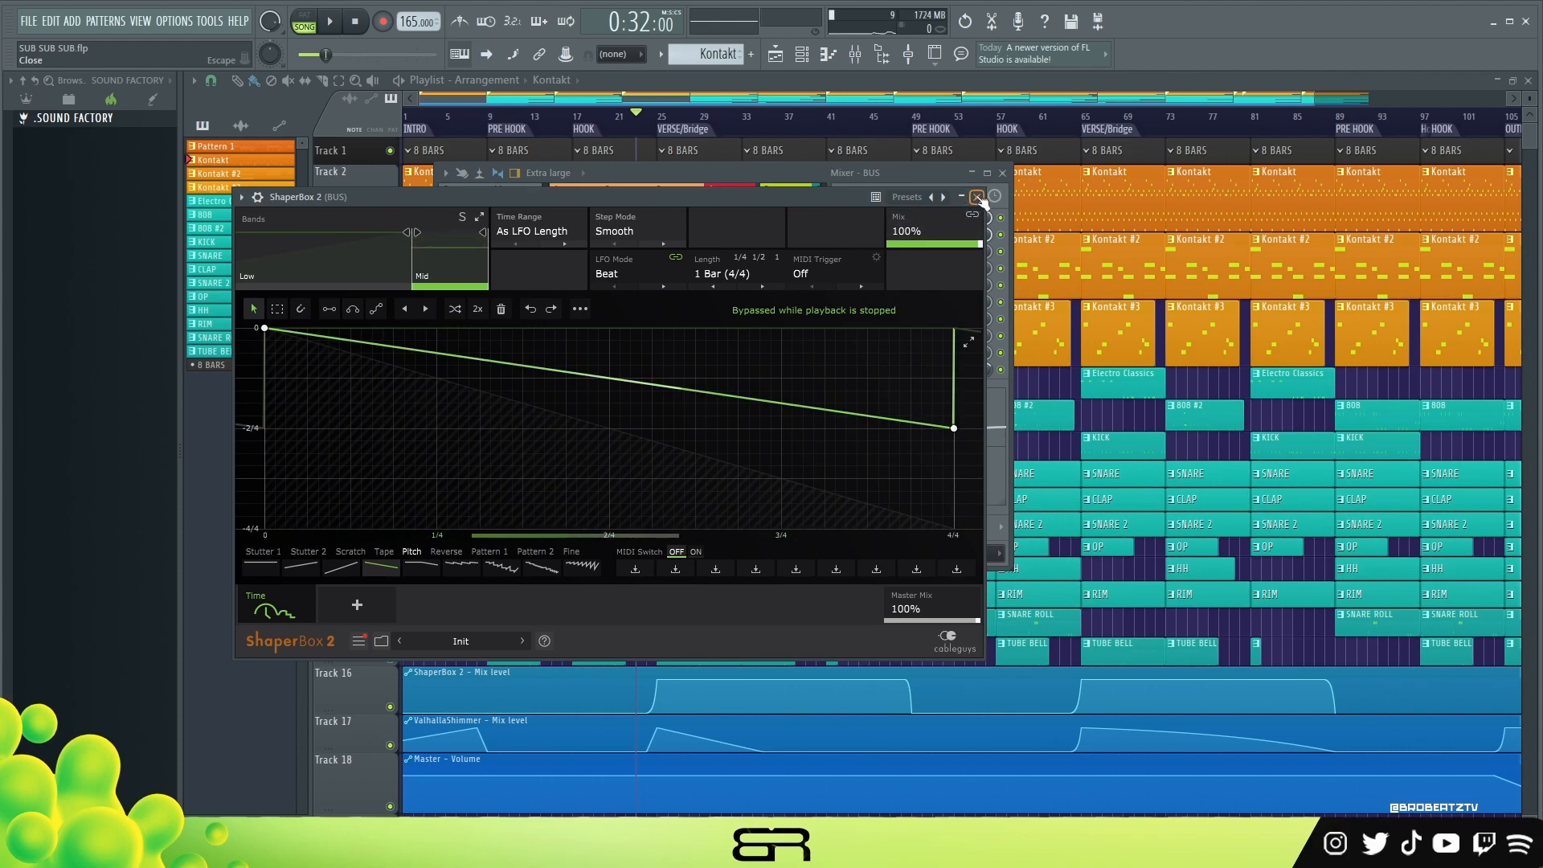
pyautogui.click(977, 197)
pyautogui.click(913, 237)
pyautogui.click(999, 217)
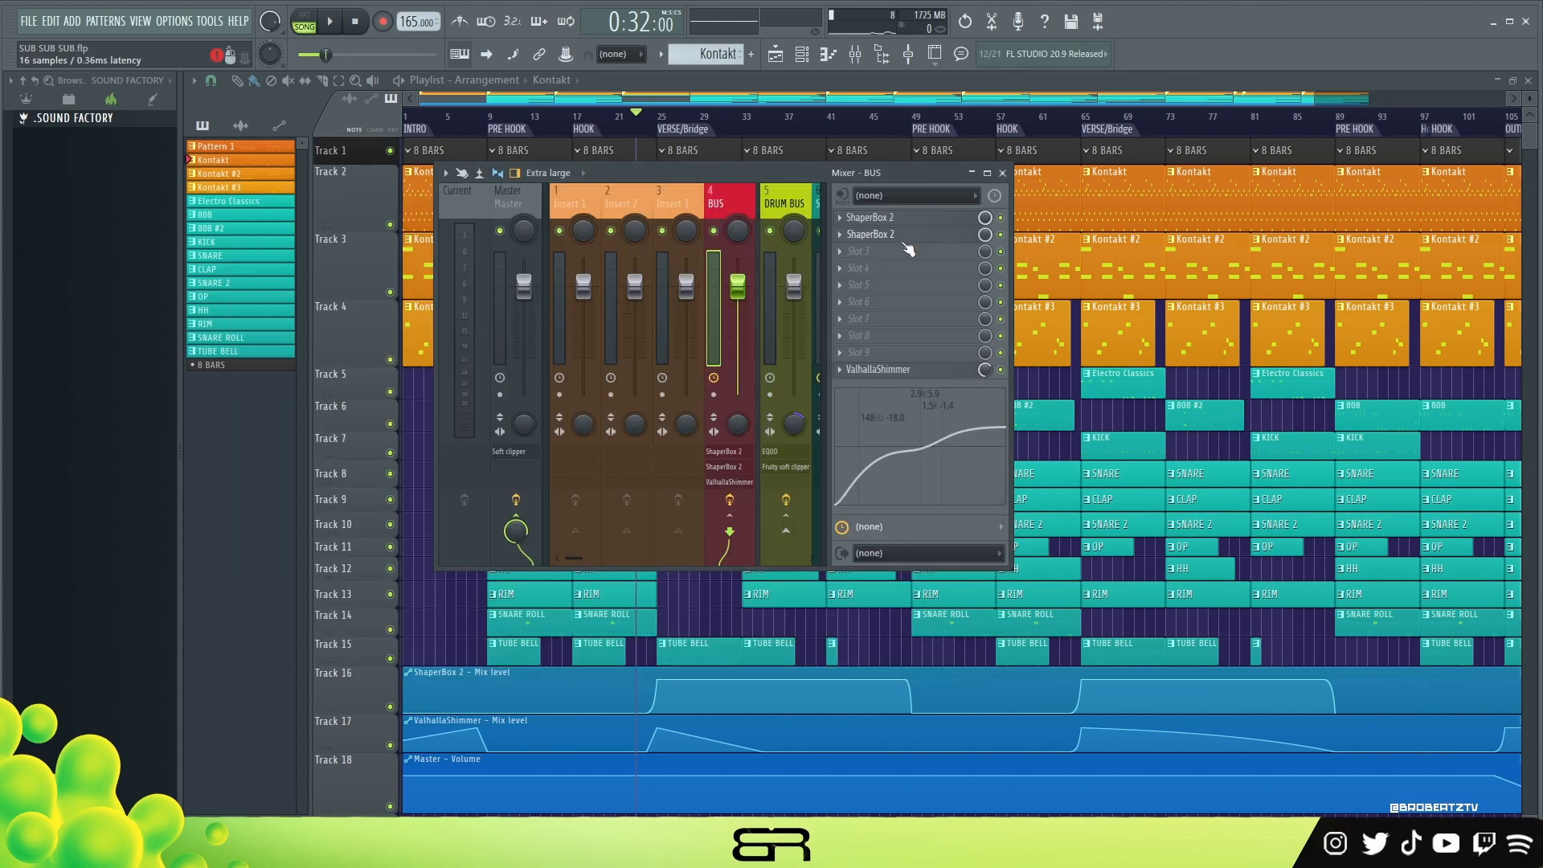
pyautogui.click(908, 236)
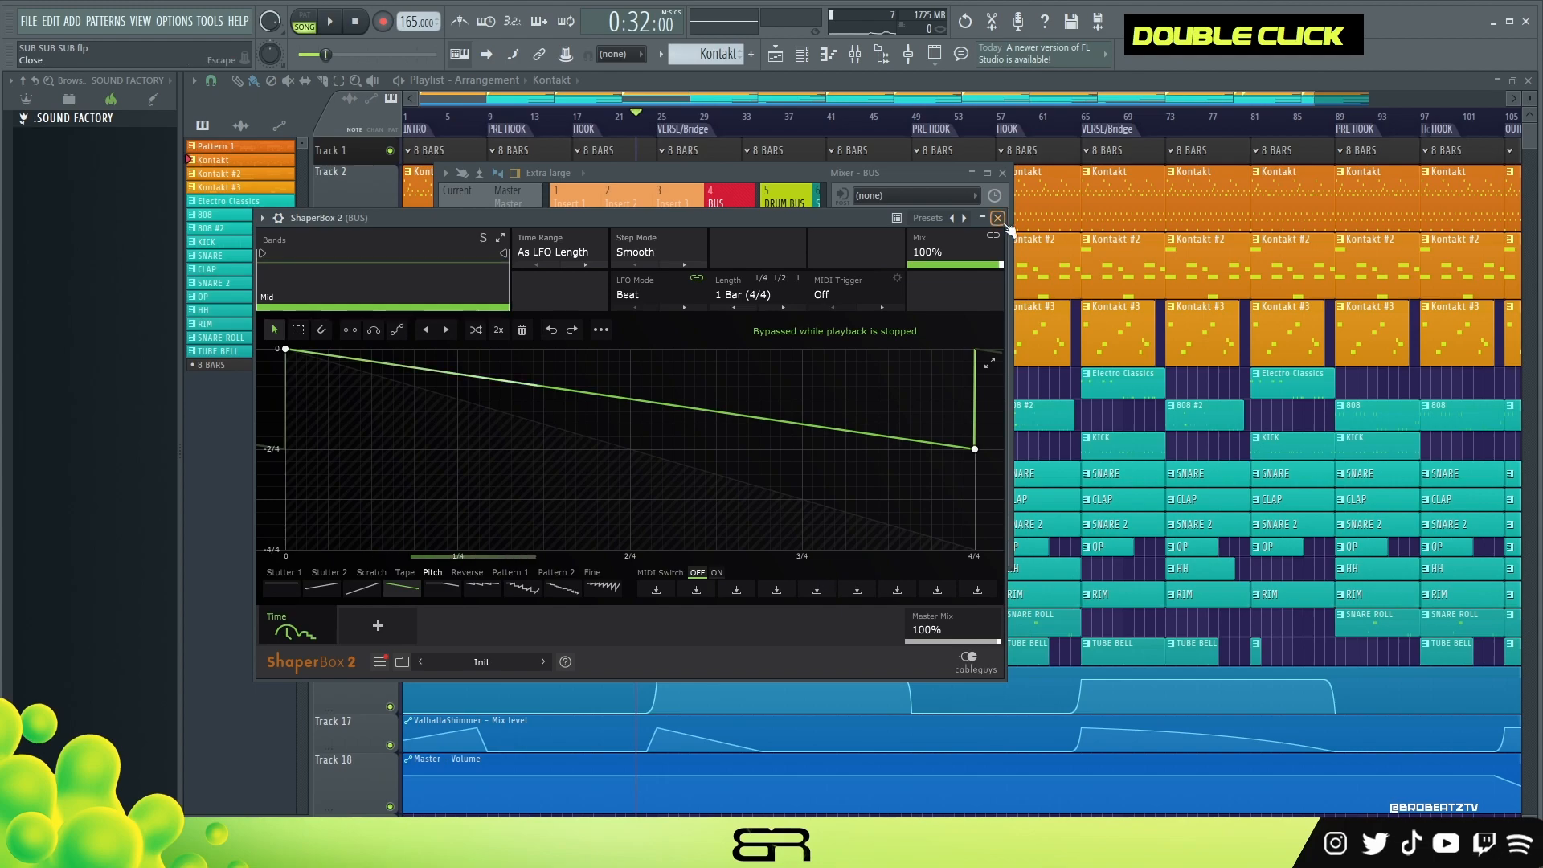
pyautogui.click(997, 218)
# Inspect the BUS track's ValhallaShimmer settings and close the mixer to return to the playlist.
pyautogui.click(880, 370)
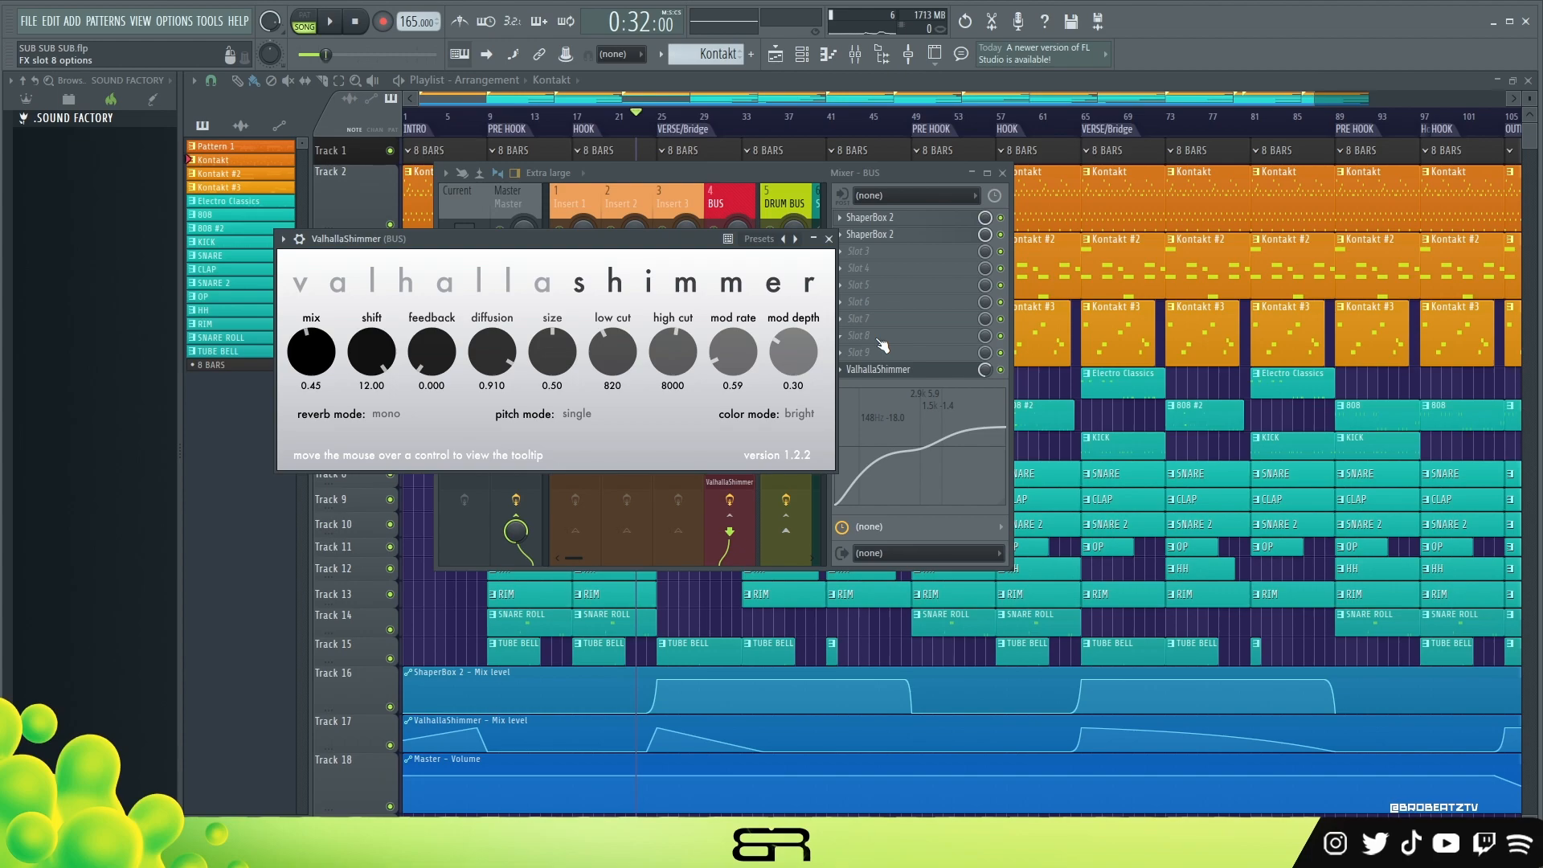
pyautogui.click(829, 238)
pyautogui.click(1003, 173)
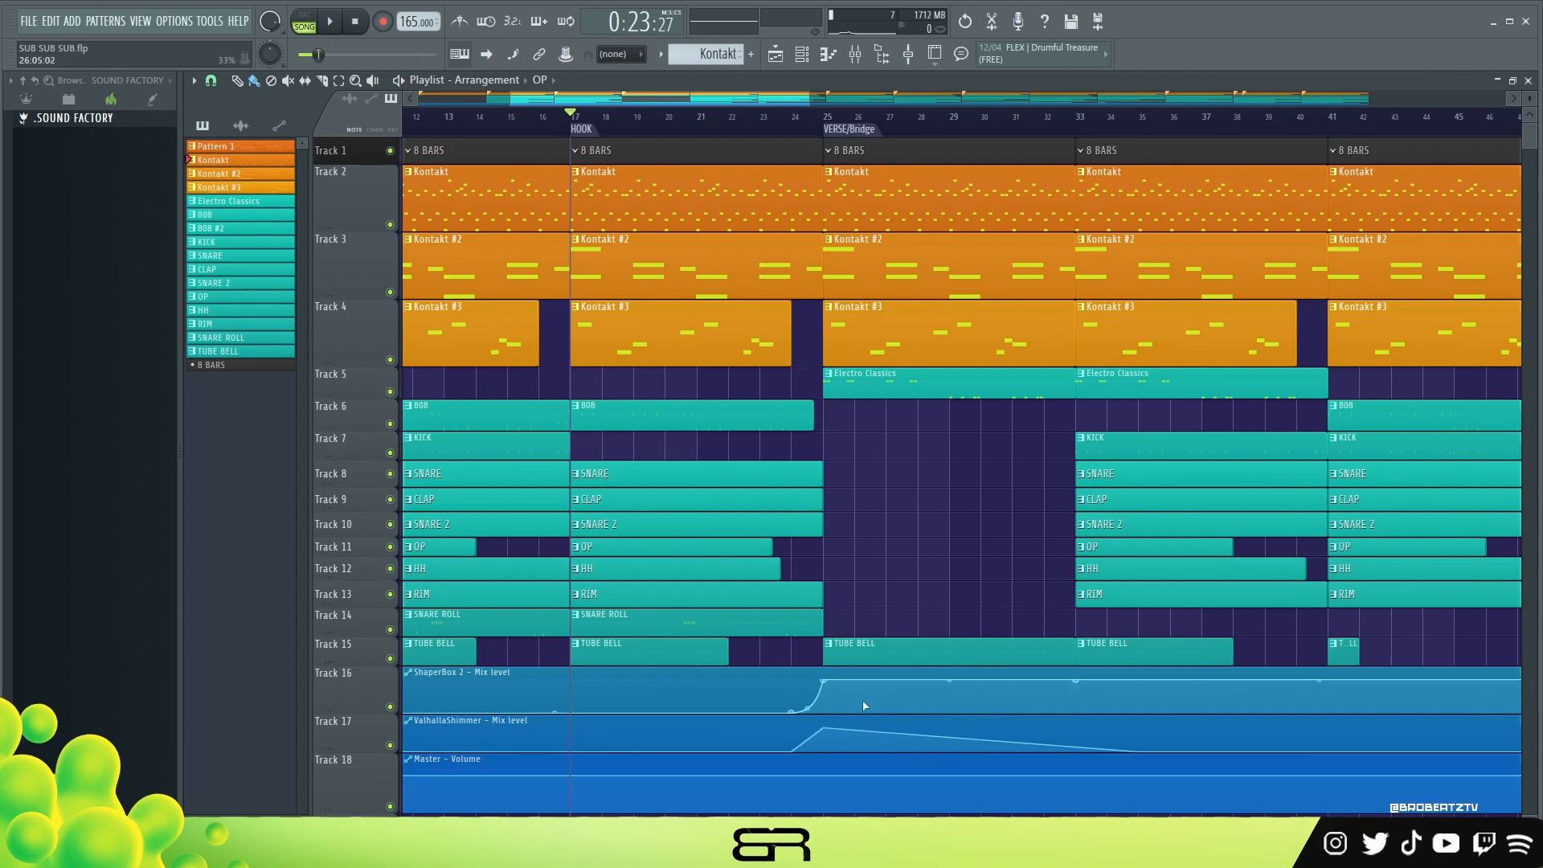
# Replay the transition from bar 23 into the first VERSE/Bridge to hear the ShaperBox 2 and ValhallaShimmer automation.
pyautogui.click(764, 123)
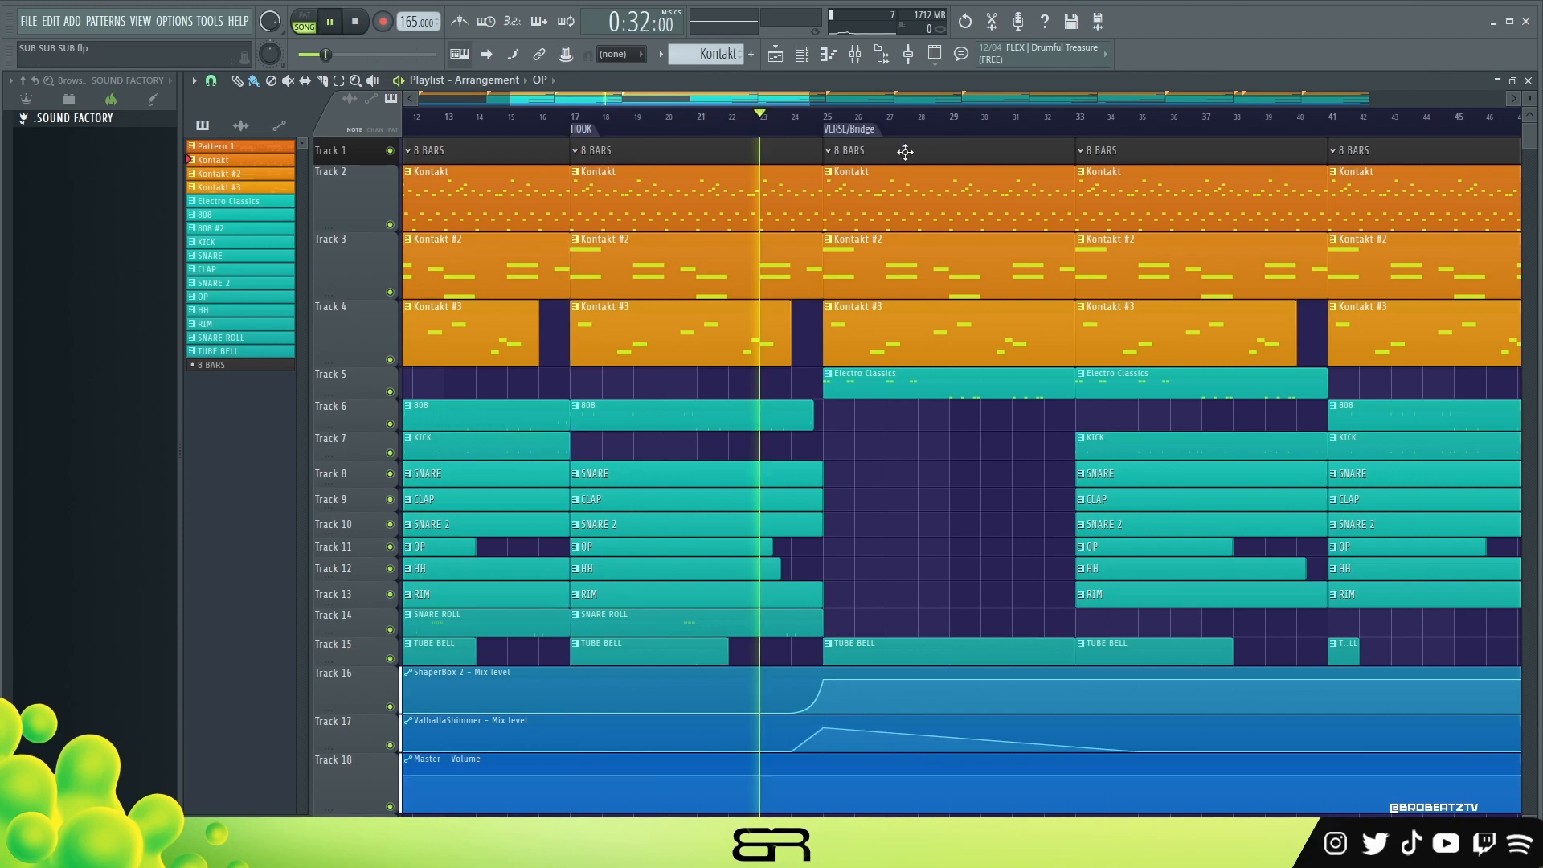
pyautogui.press('space')
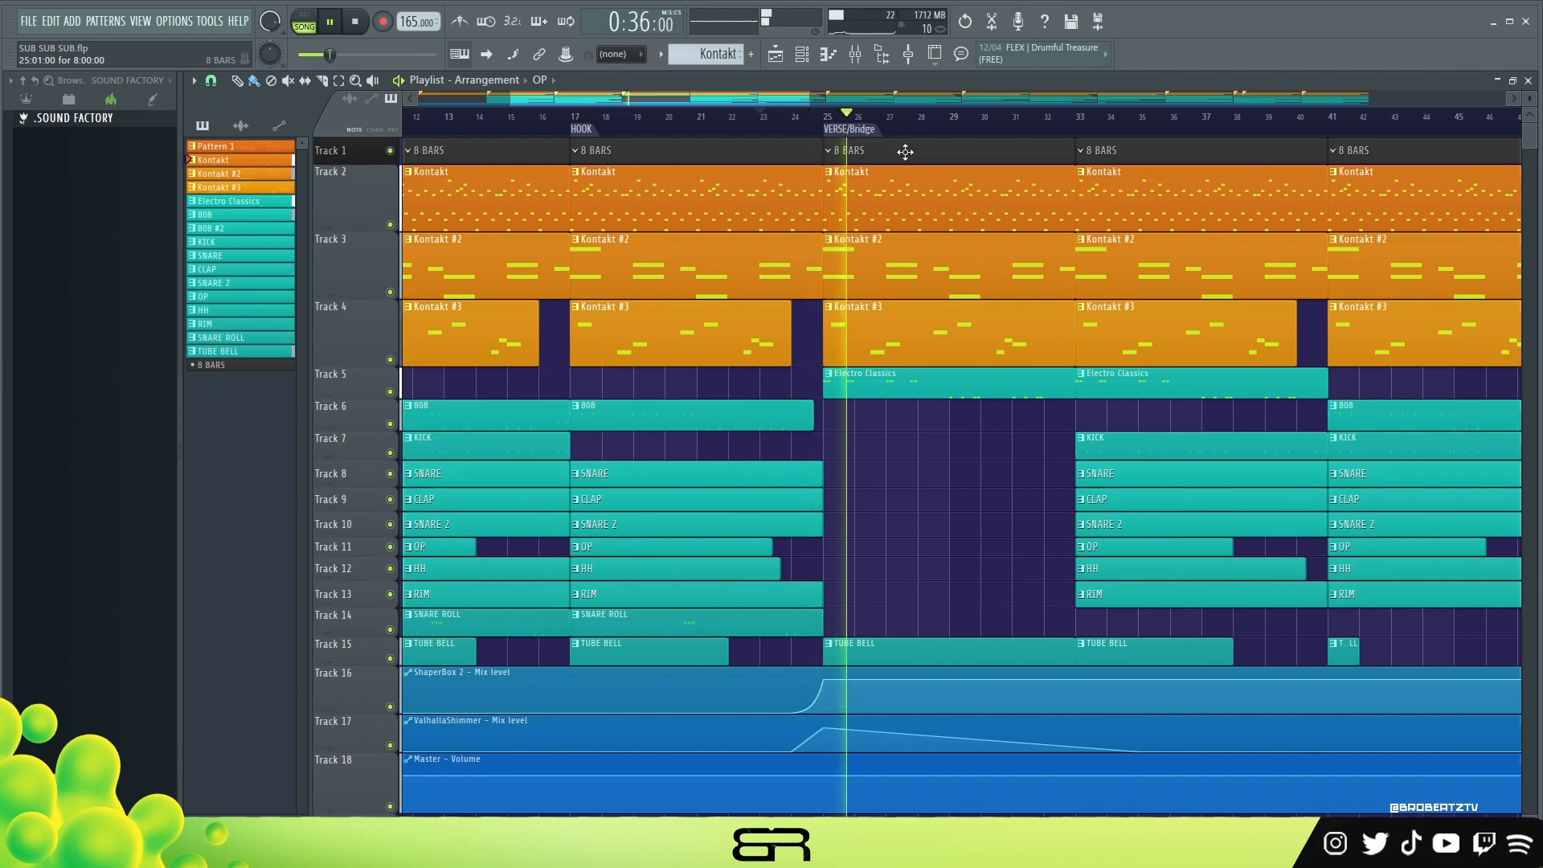
pyautogui.press('space')
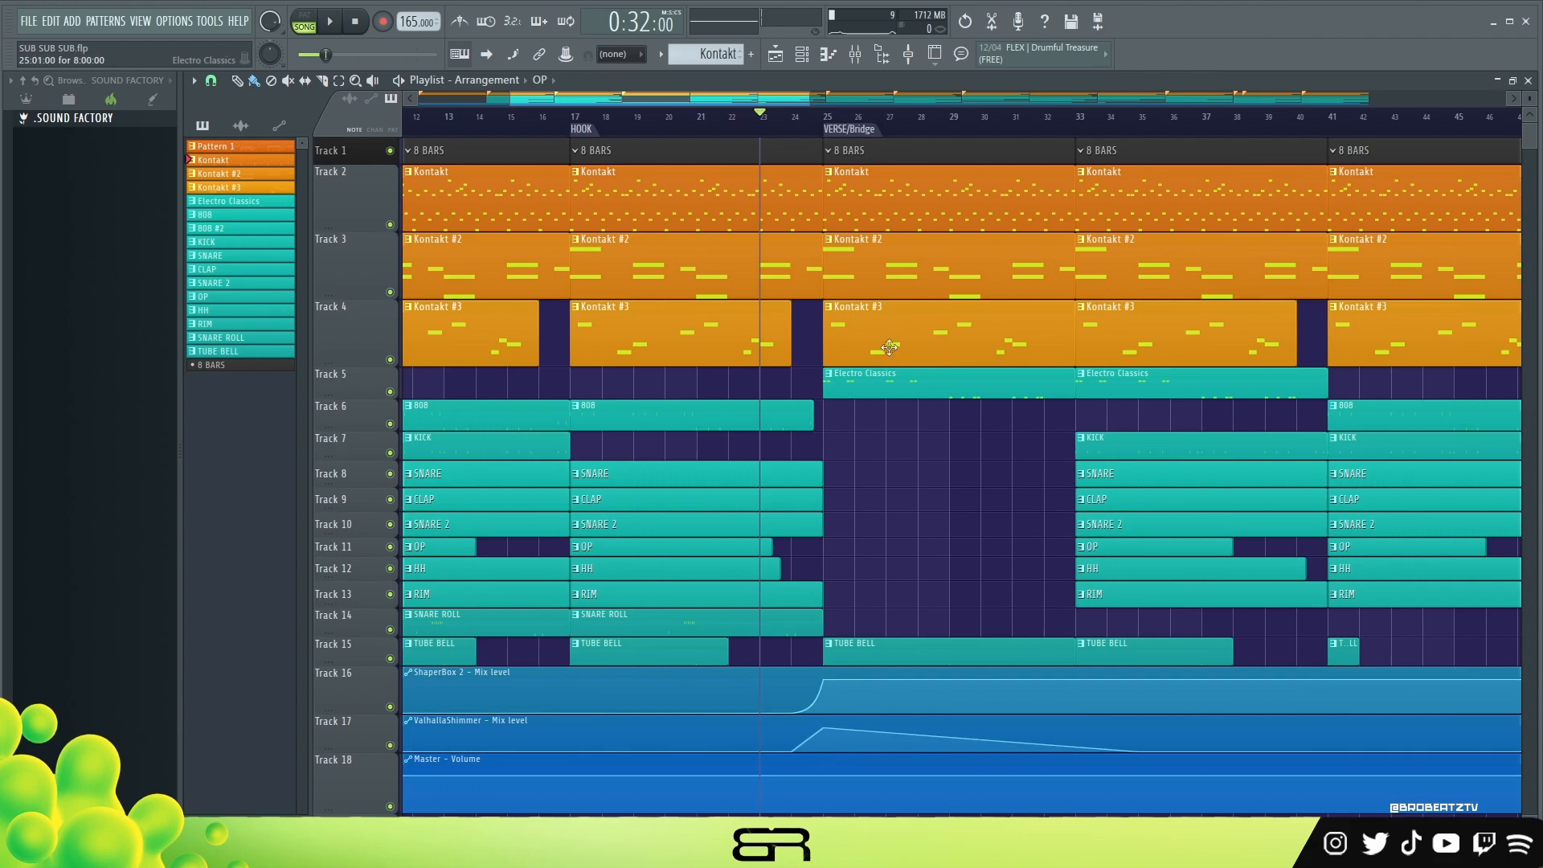
# Move the playback position back to bar 18 and select the KICK and SNARE clips at bar 33 on Tracks 7 and 8.
pyautogui.scroll(5, 796, 131)
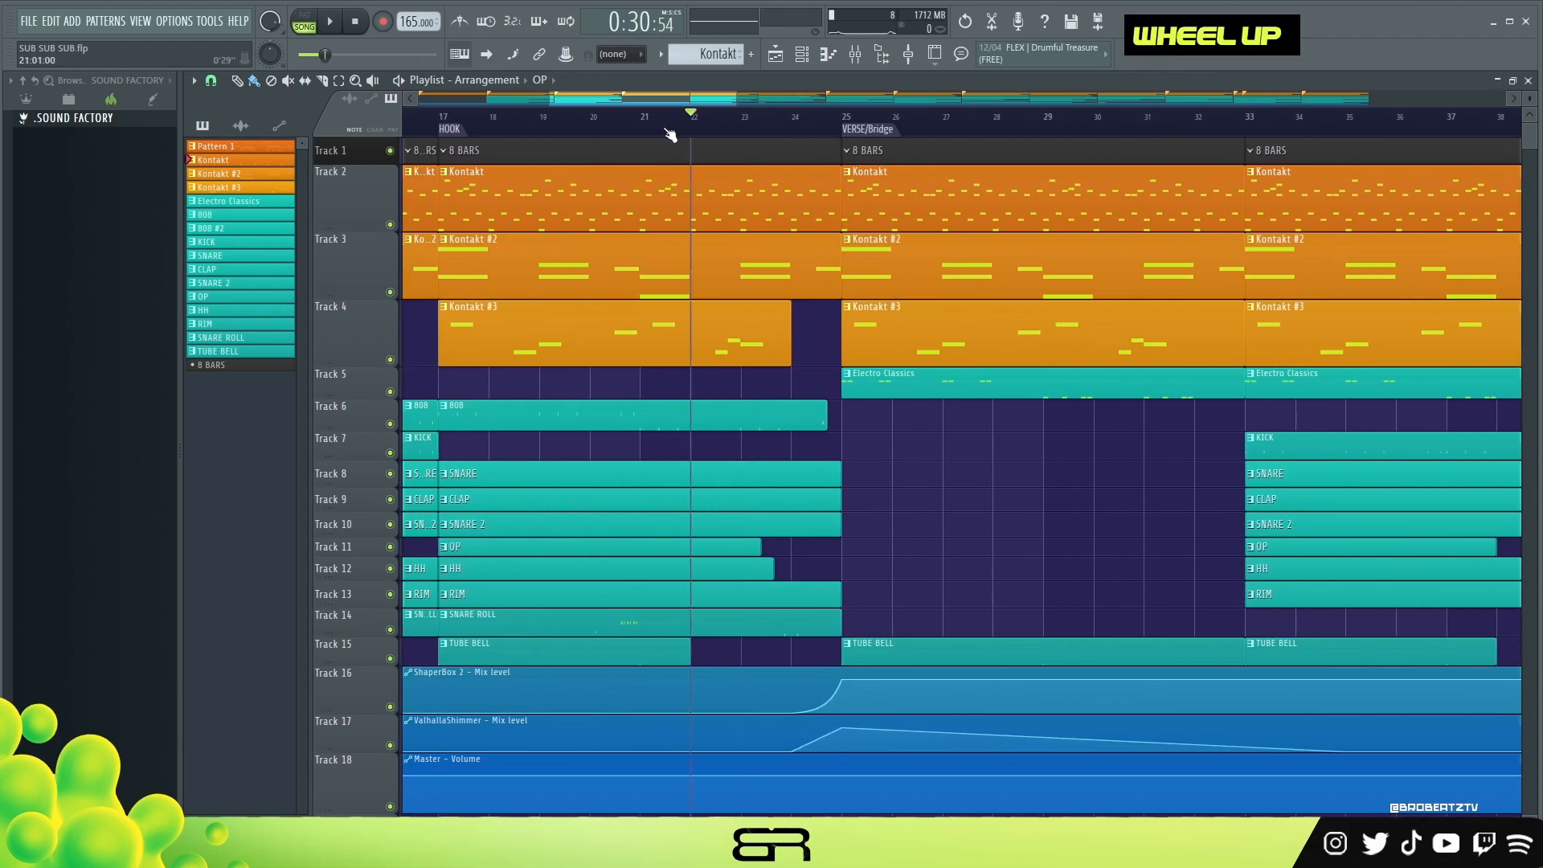
pyautogui.moveTo(667, 133); pyautogui.dragTo(487, 115)
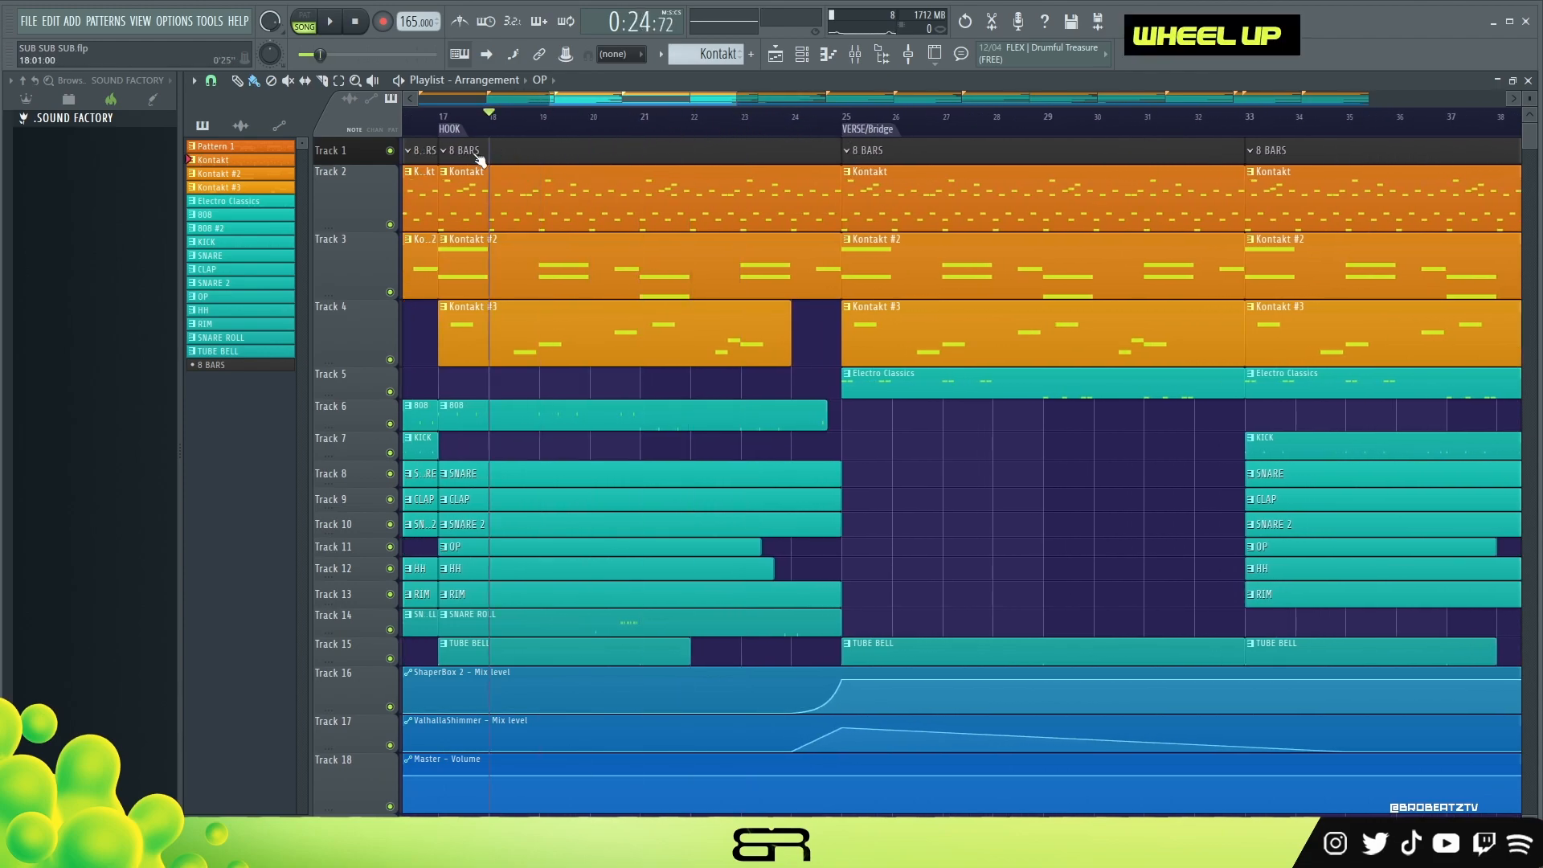
pyautogui.moveTo(1261, 414); pyautogui.dragTo(1242, 475)
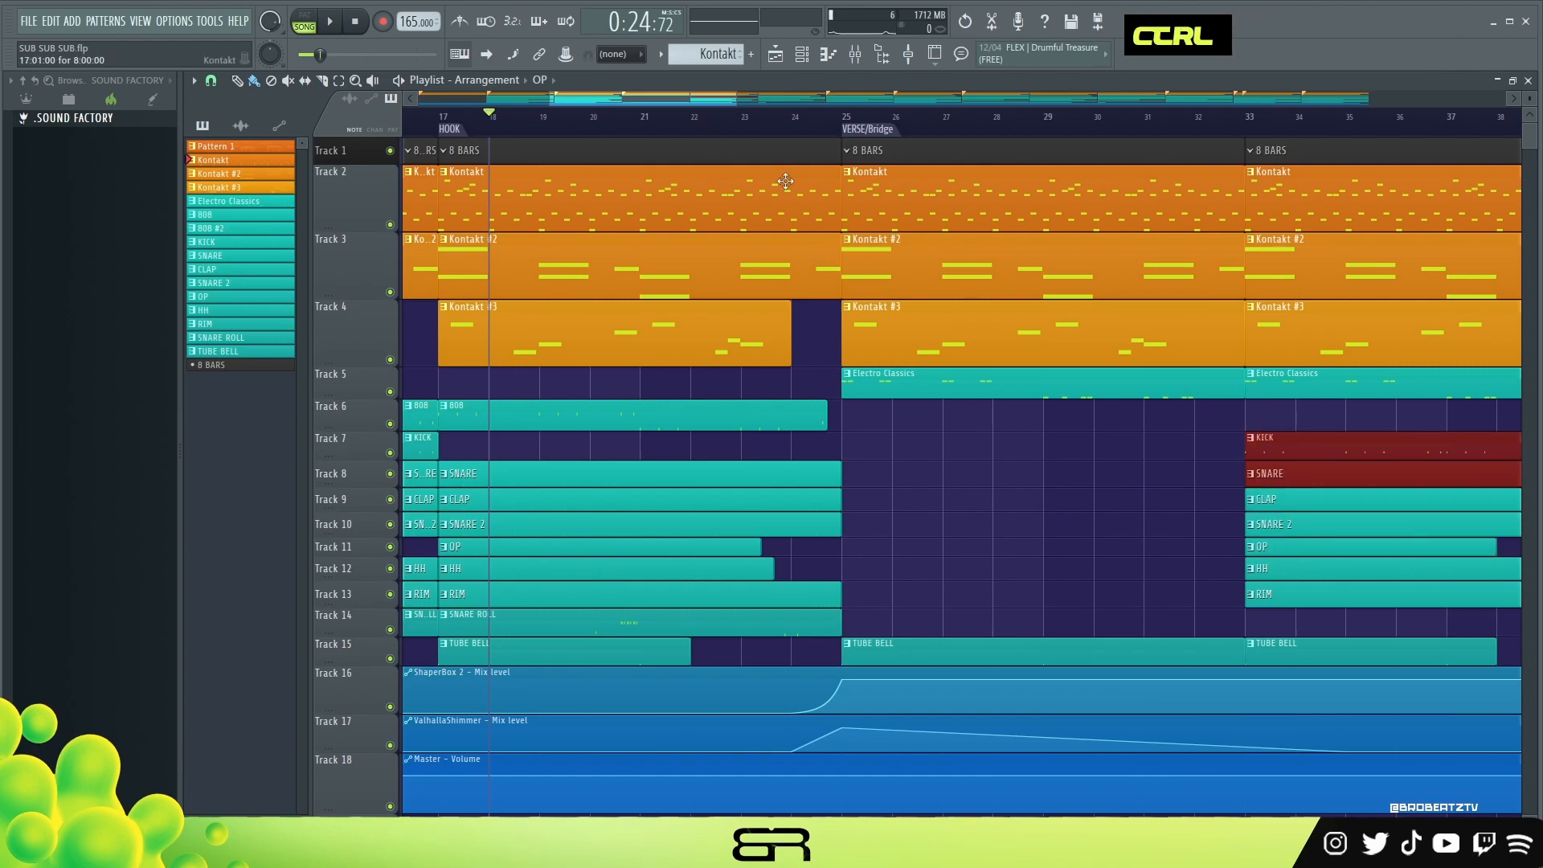
# Play the transition from bar 16 into the first HOOK at bar 17.
pyautogui.click(455, 128)
pyautogui.moveTo(559, 101); pyautogui.dragTo(527, 104)
pyautogui.click(582, 126)
pyautogui.press('space')
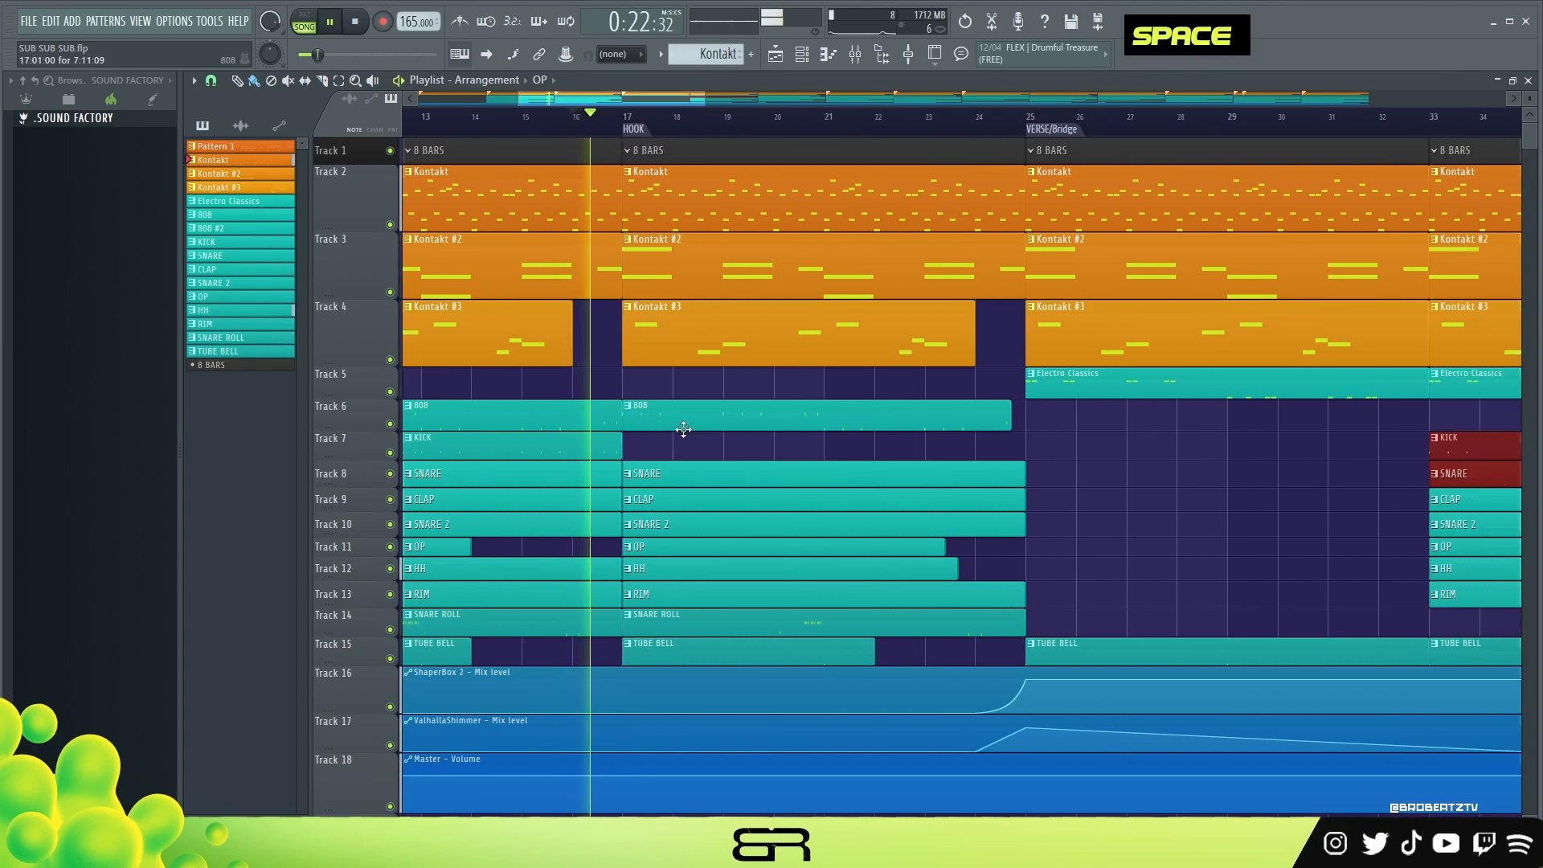
pyautogui.press('space')
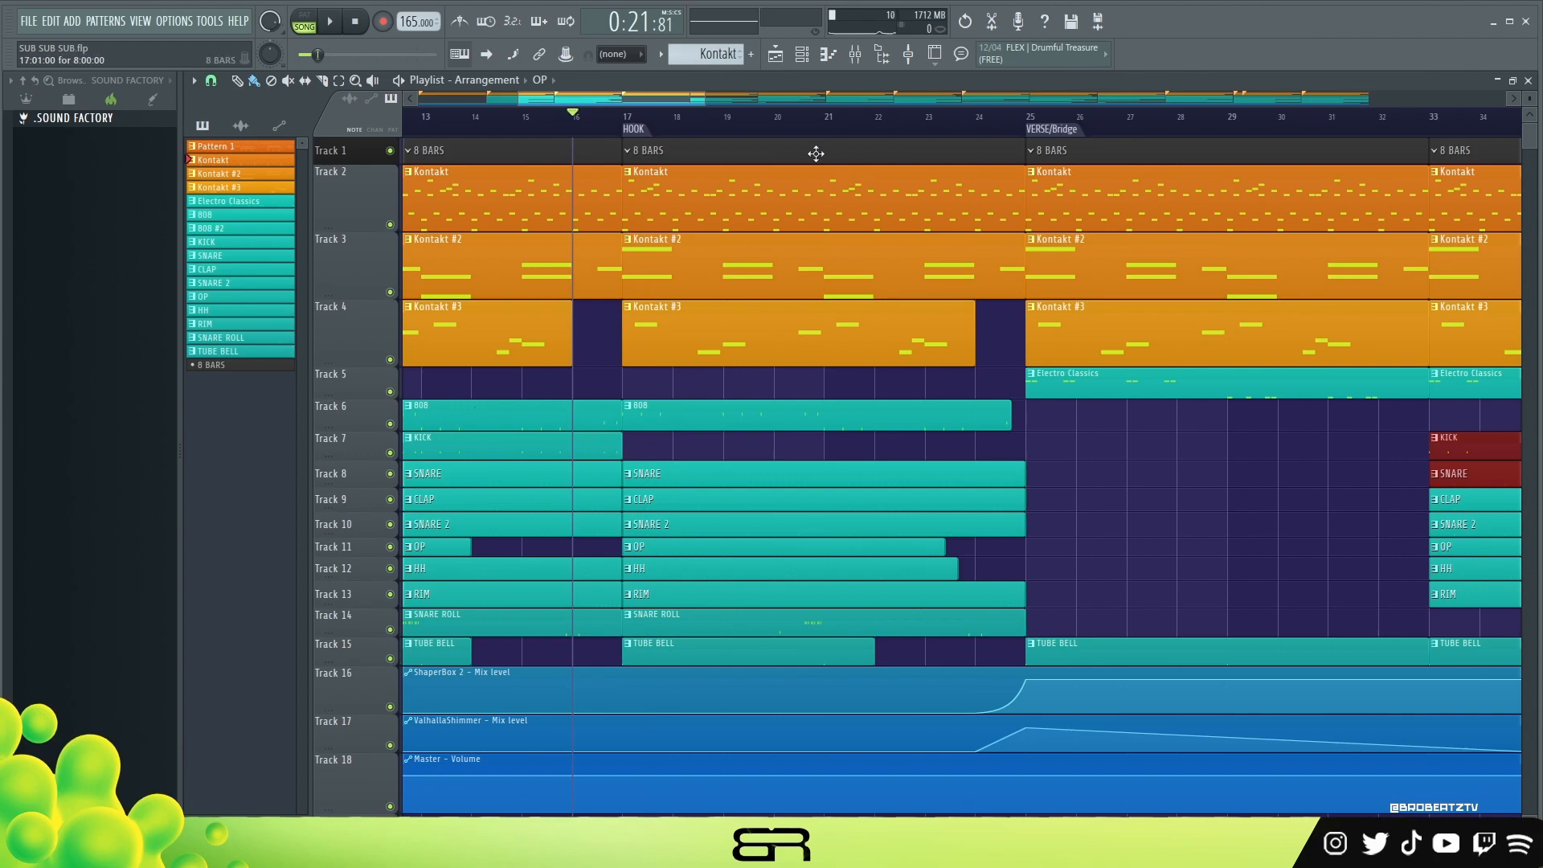
# Play the end of the first HOOK from bar 21 into the VERSE/Bridge at bar 25.
pyautogui.moveTo(659, 107); pyautogui.dragTo(683, 107)
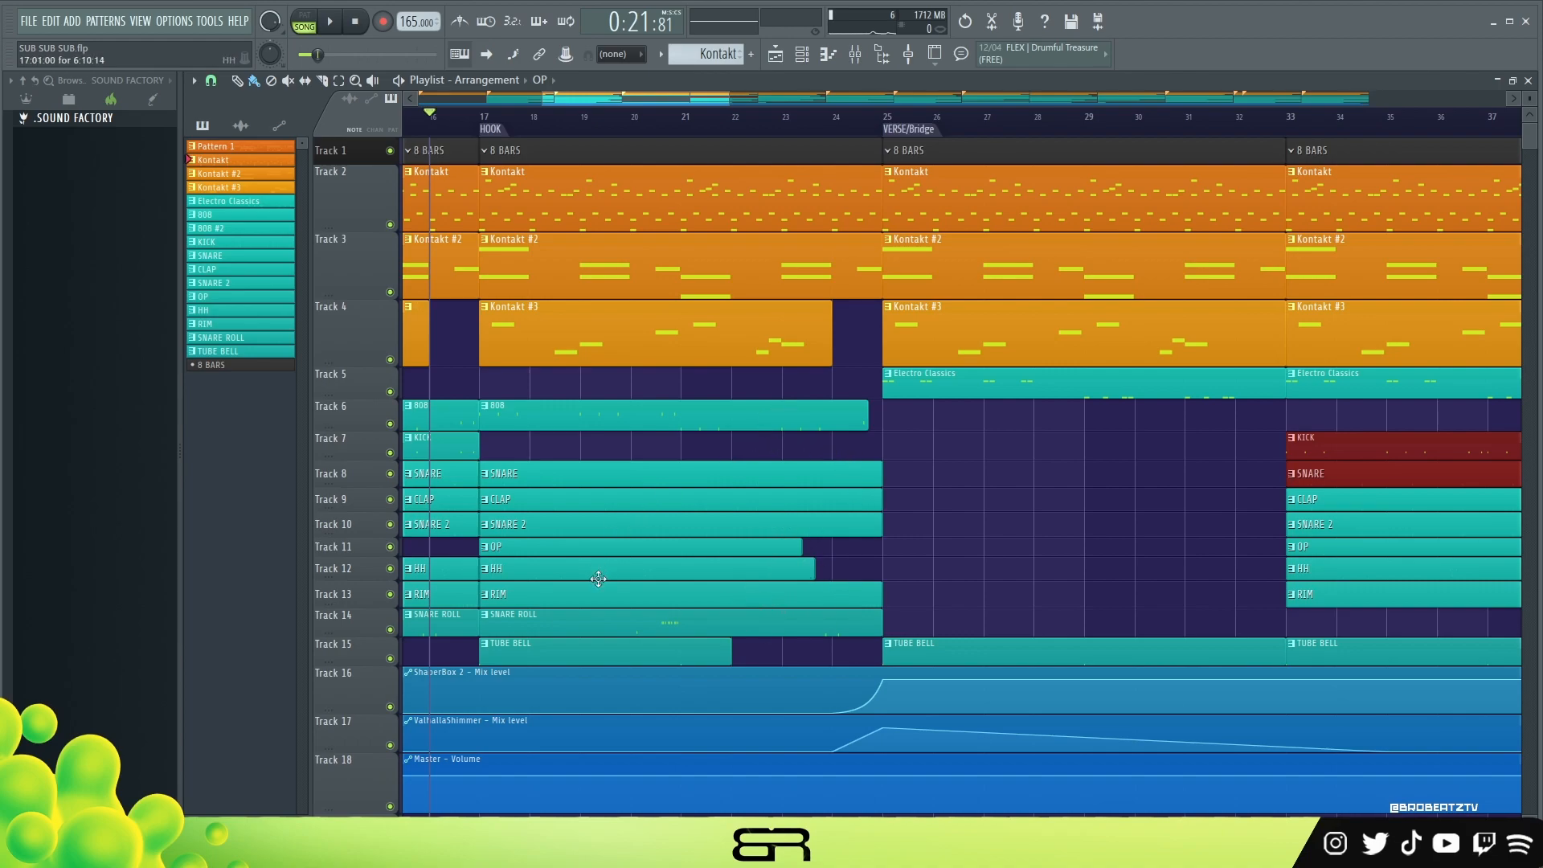
pyautogui.click(671, 120)
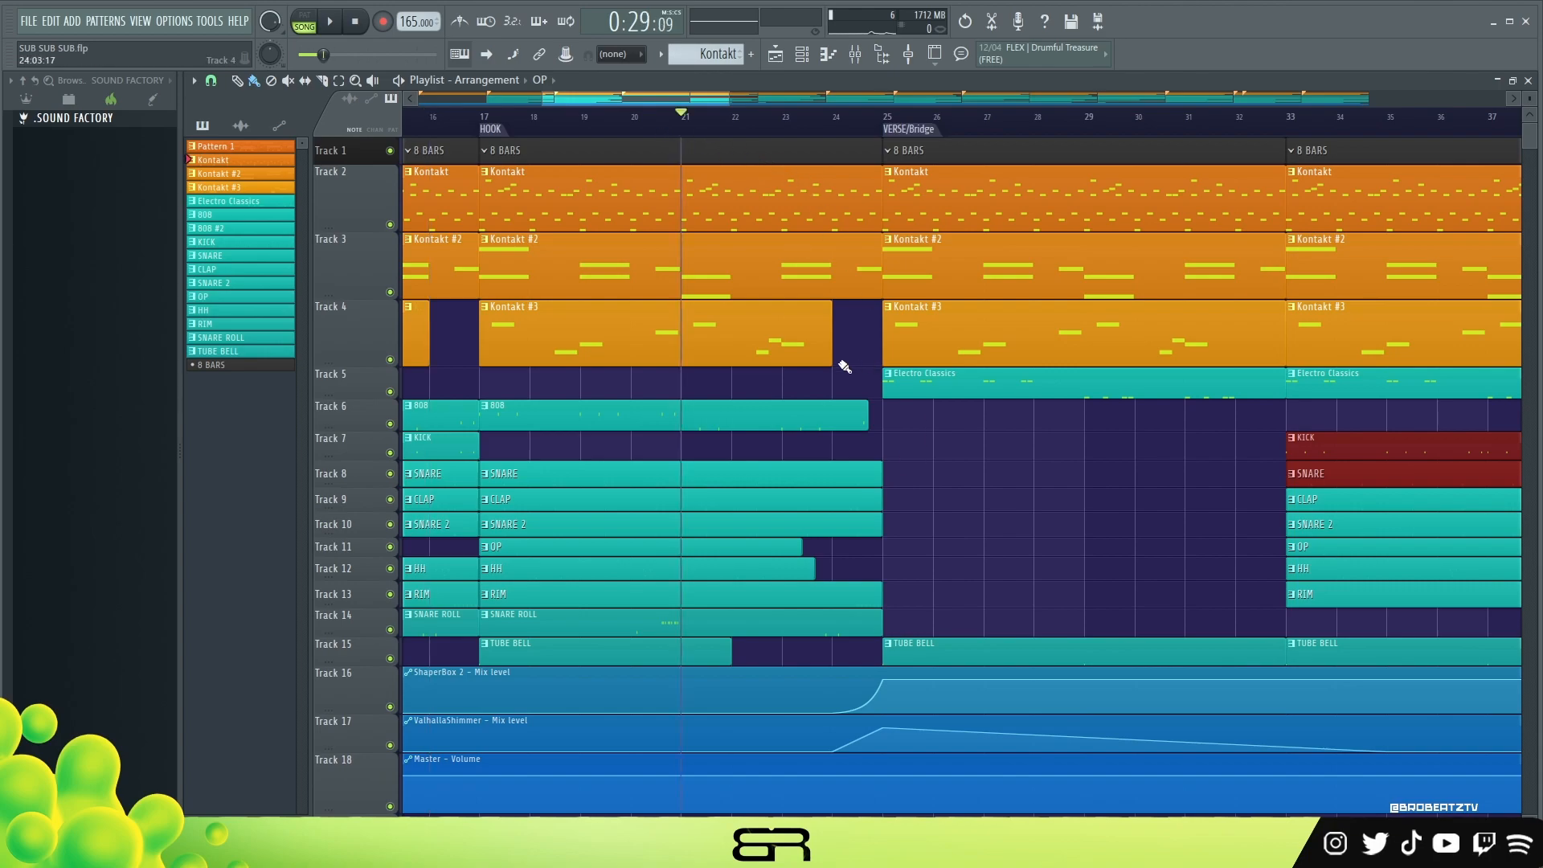
pyautogui.press('space')
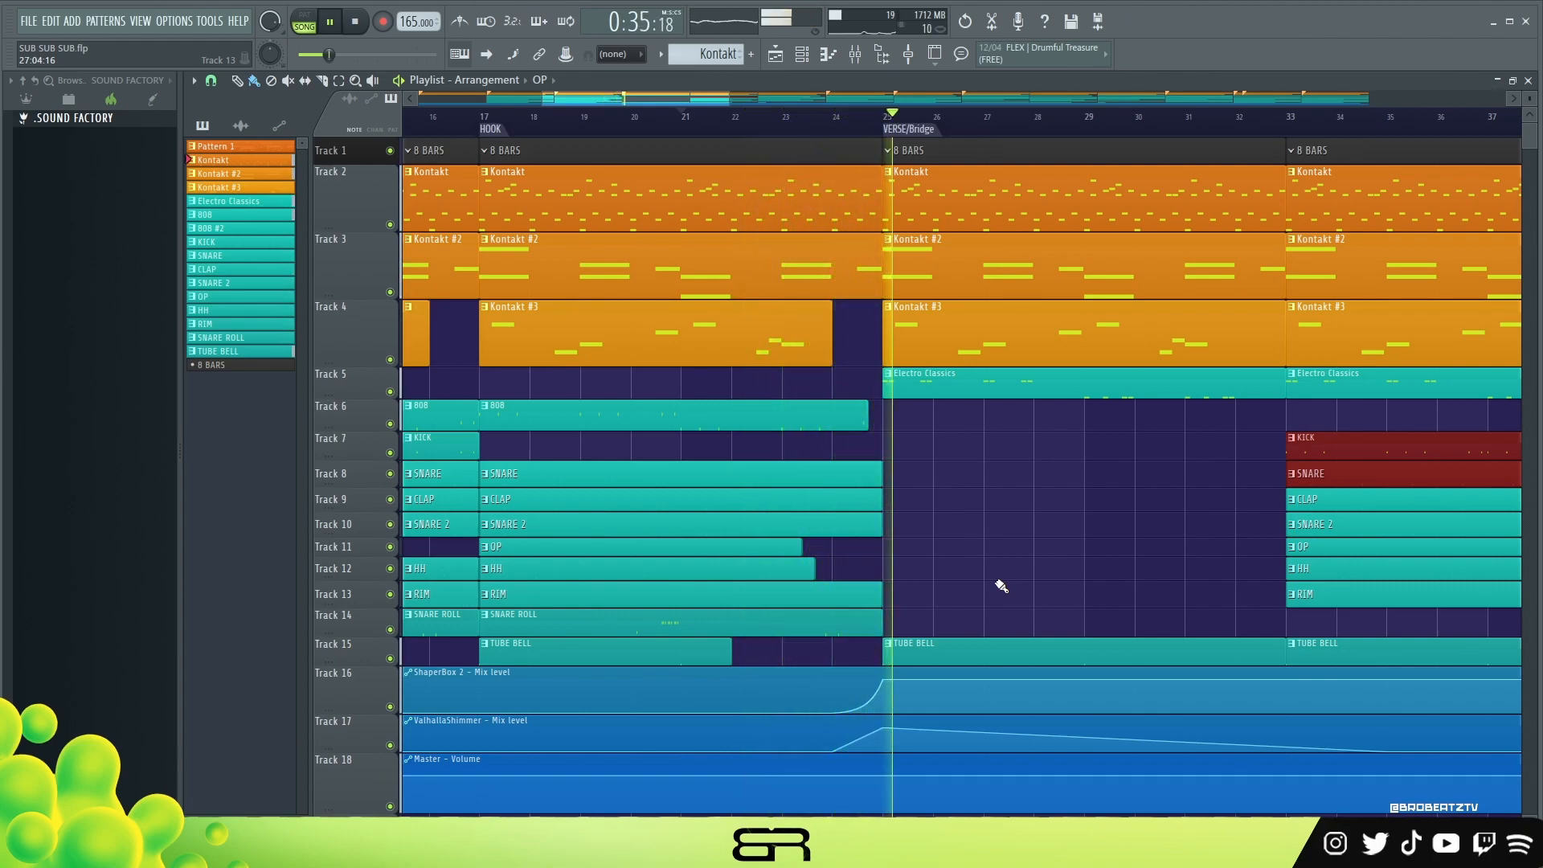
pyautogui.press('space')
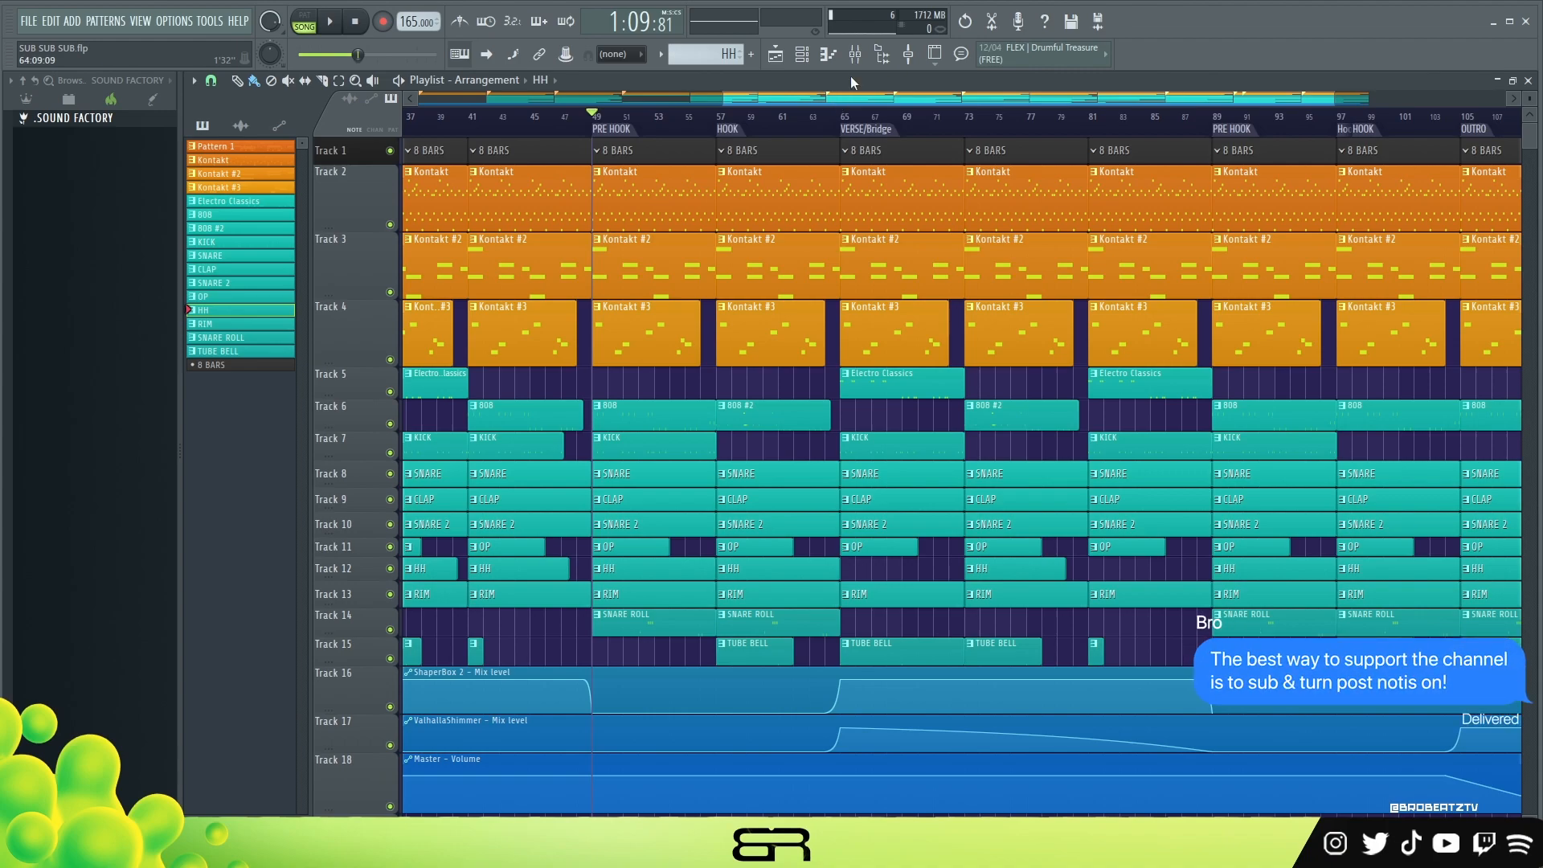
# Select the time range from bar 9 to bar 25, covering the first PRE HOOK and HOOK.
pyautogui.moveTo(863, 106); pyautogui.dragTo(858, 106)
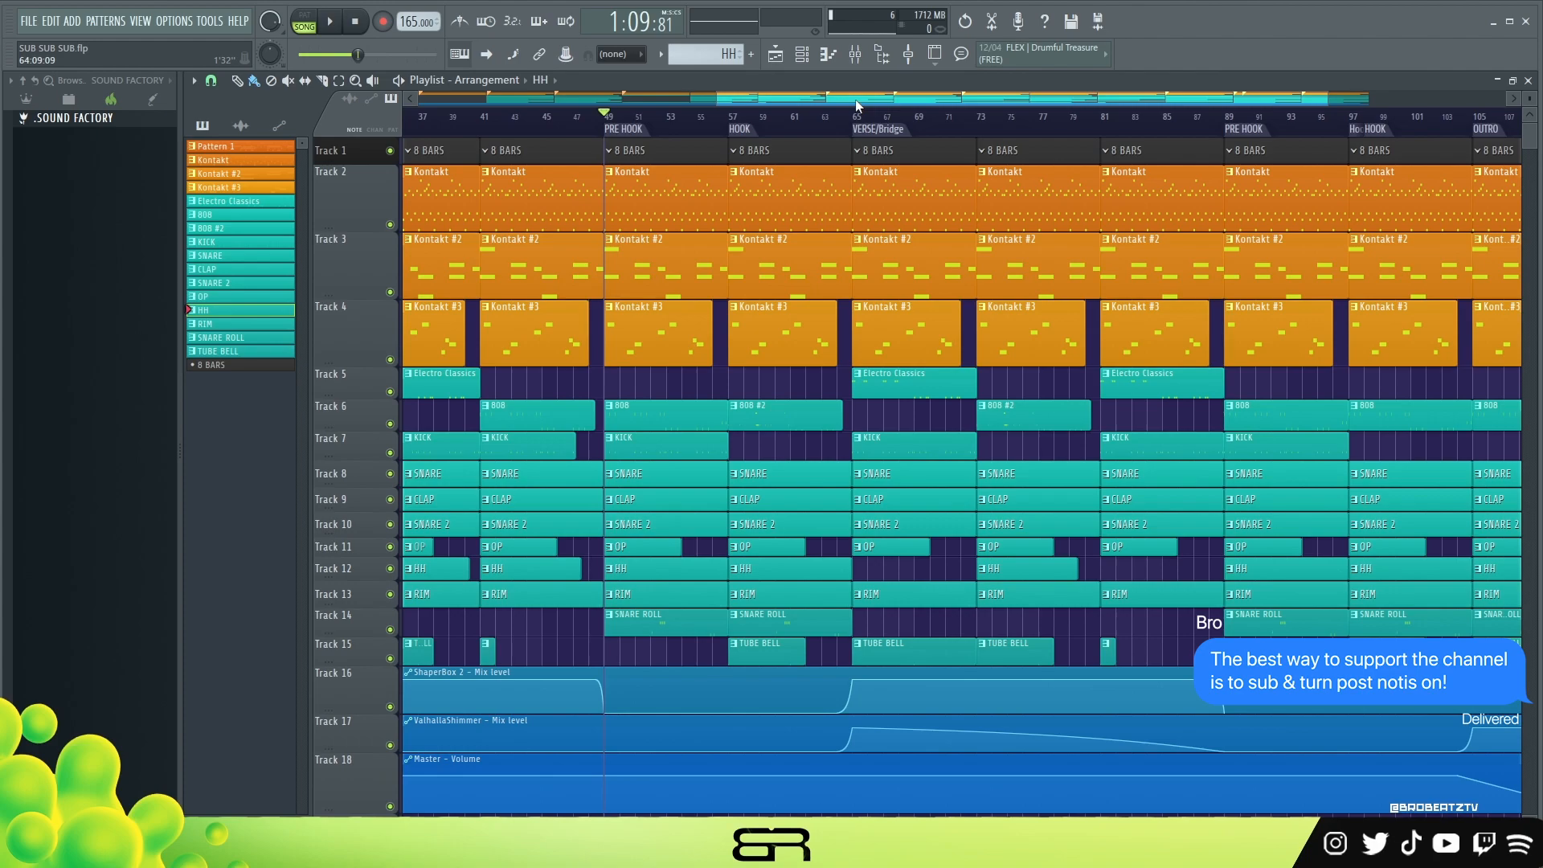
pyautogui.moveTo(805, 100); pyautogui.dragTo(804, 100)
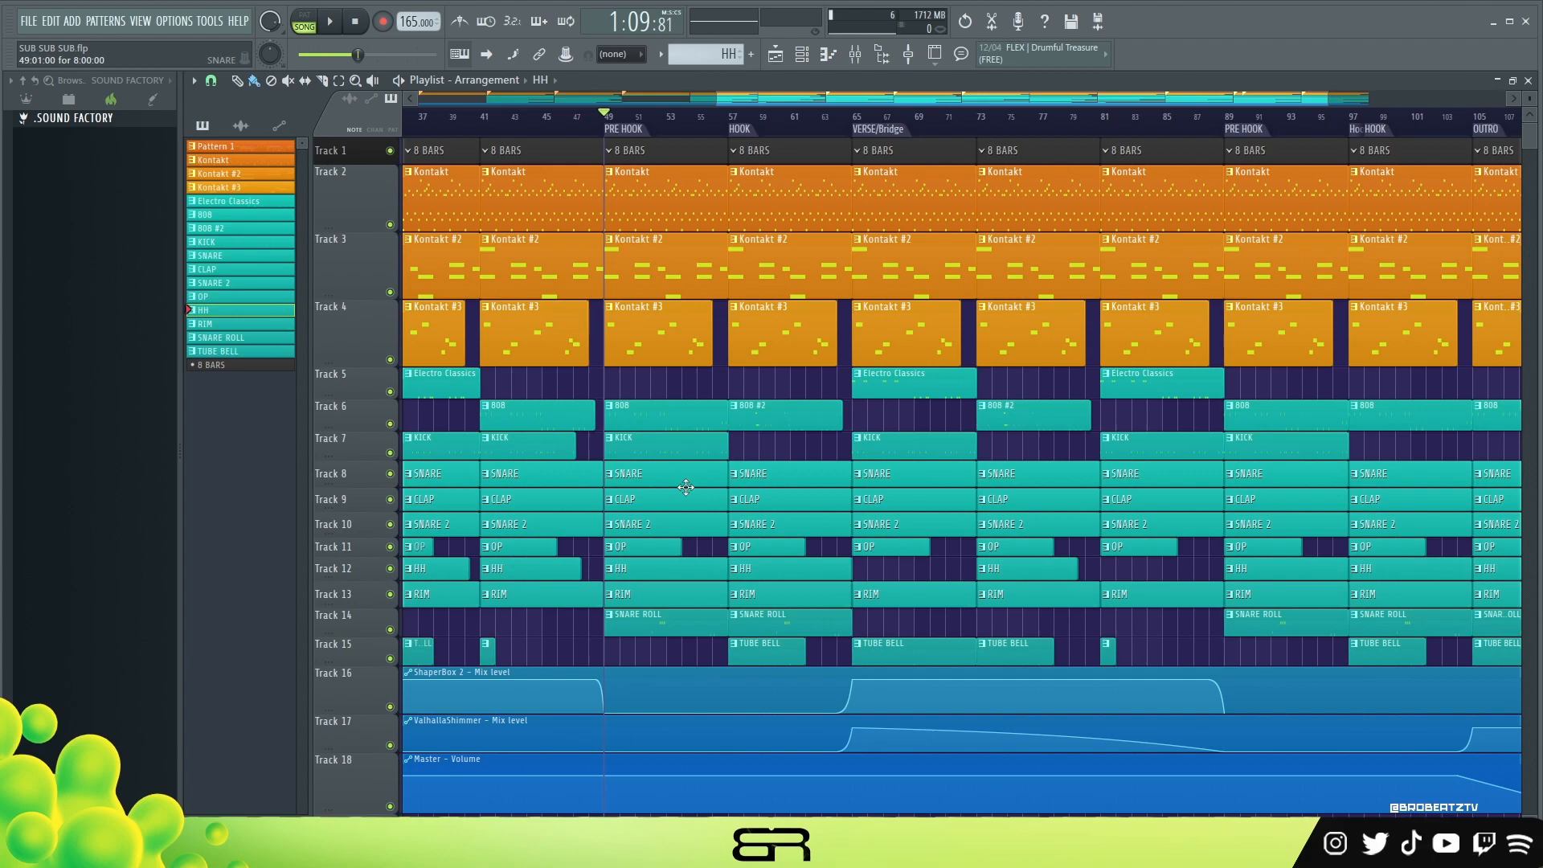
pyautogui.scroll(-3, 670, 117)
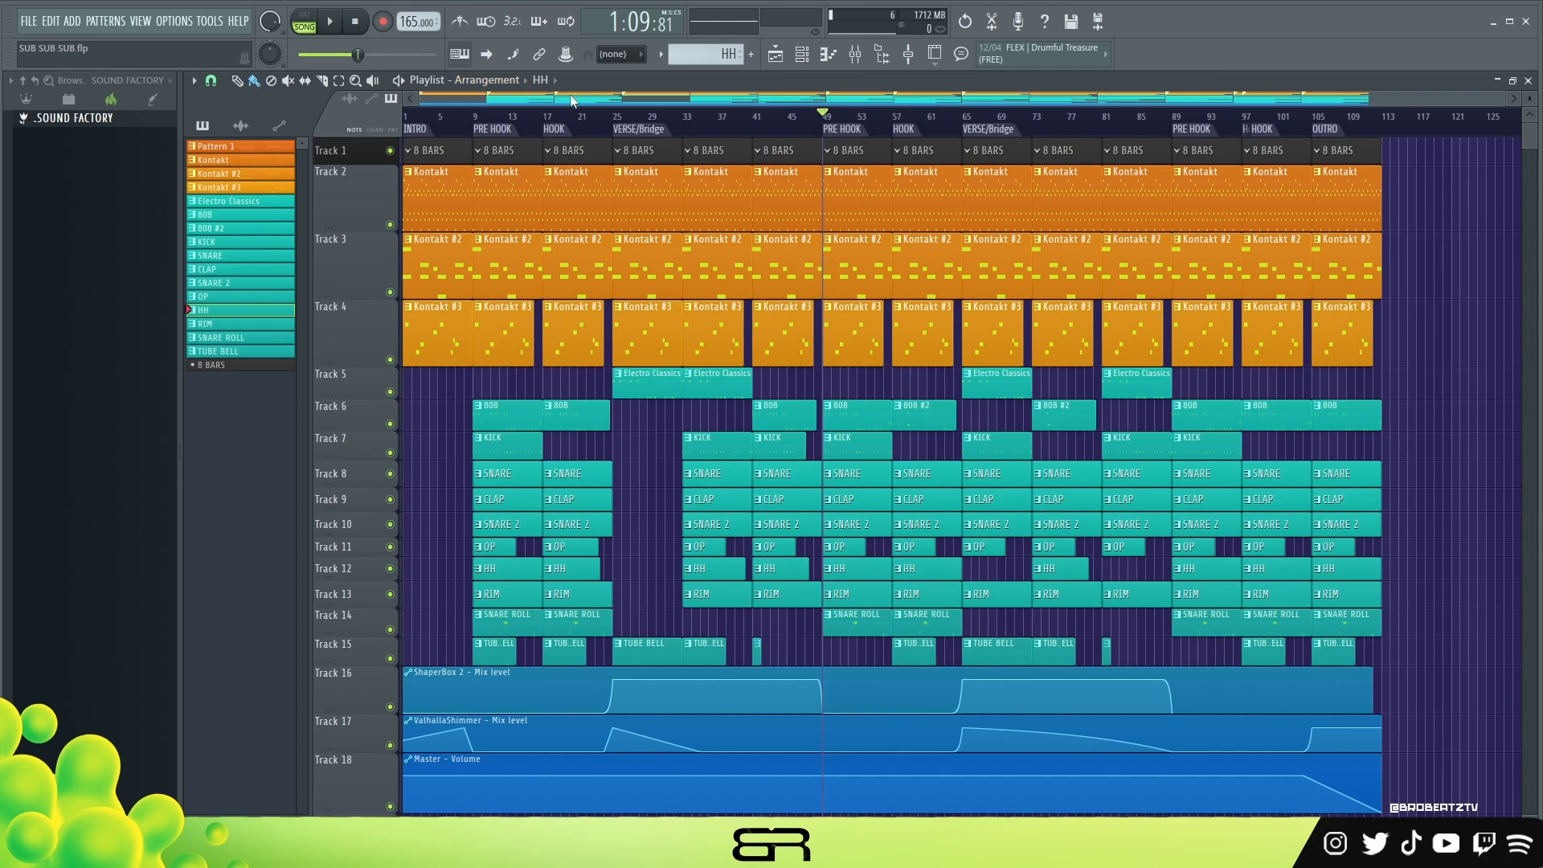
pyautogui.click(466, 117)
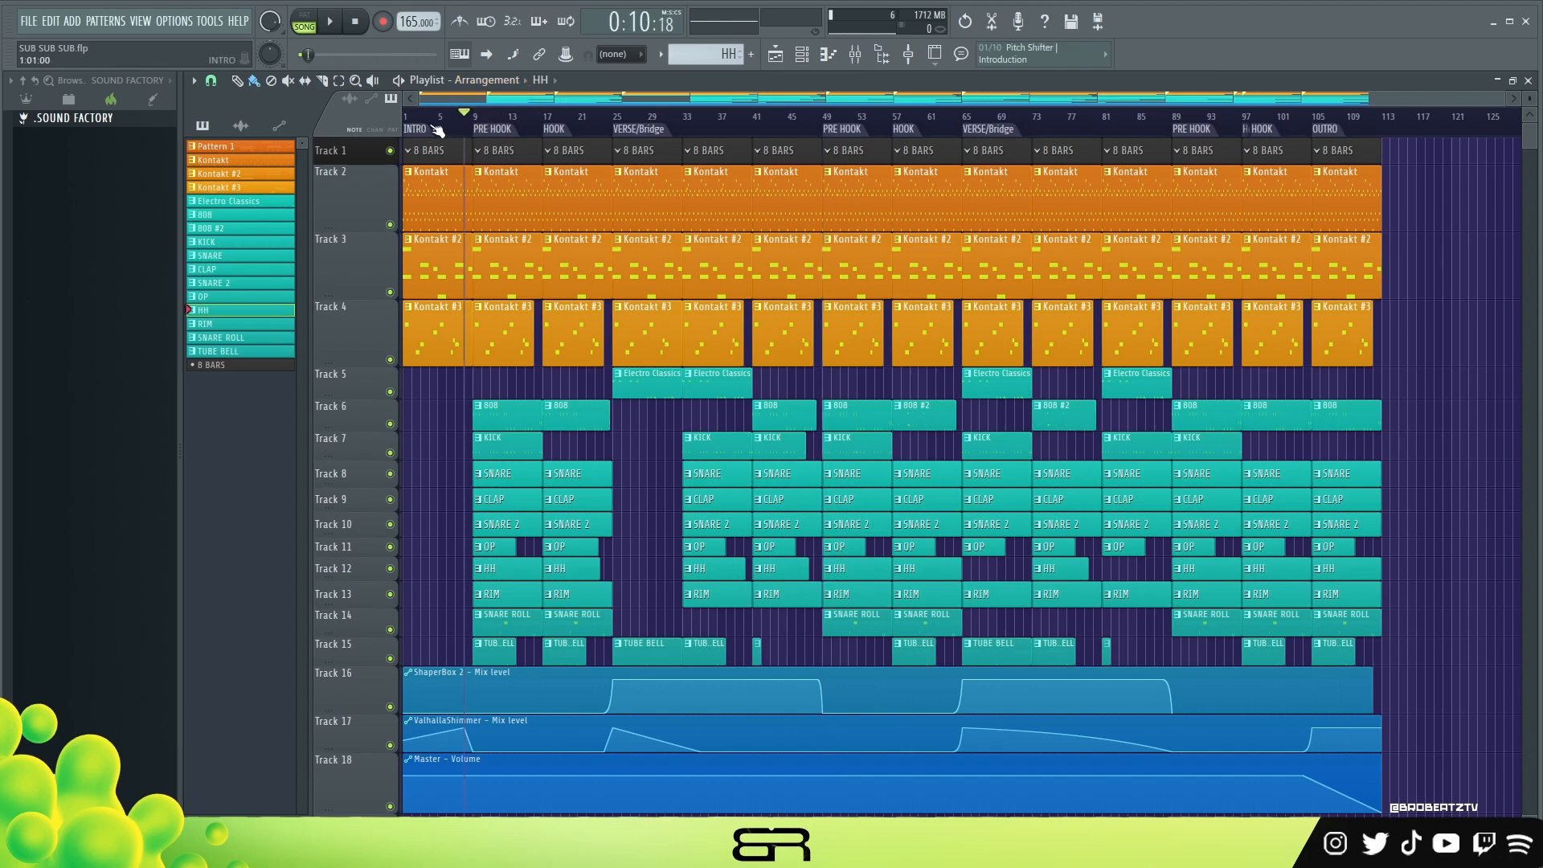
pyautogui.doubleClick(483, 119)
pyautogui.moveTo(486, 122); pyautogui.dragTo(612, 135)
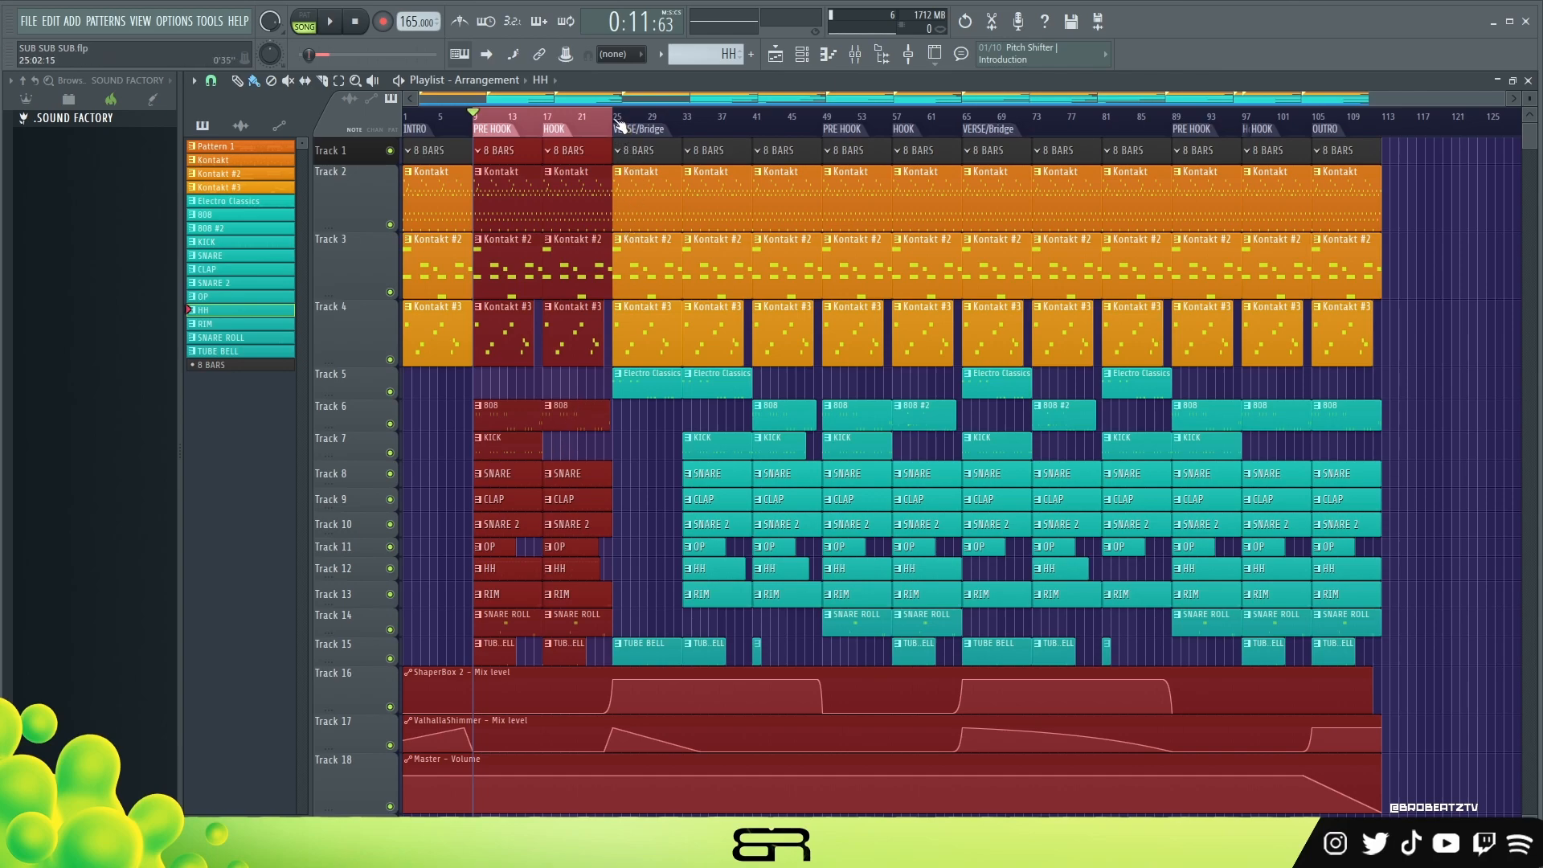
# Select the first VERSE/Bridge from bar 25 to bar 49 and clear the clip selection.
pyautogui.doubleClick(636, 158)
pyautogui.moveTo(636, 159); pyautogui.dragTo(814, 141)
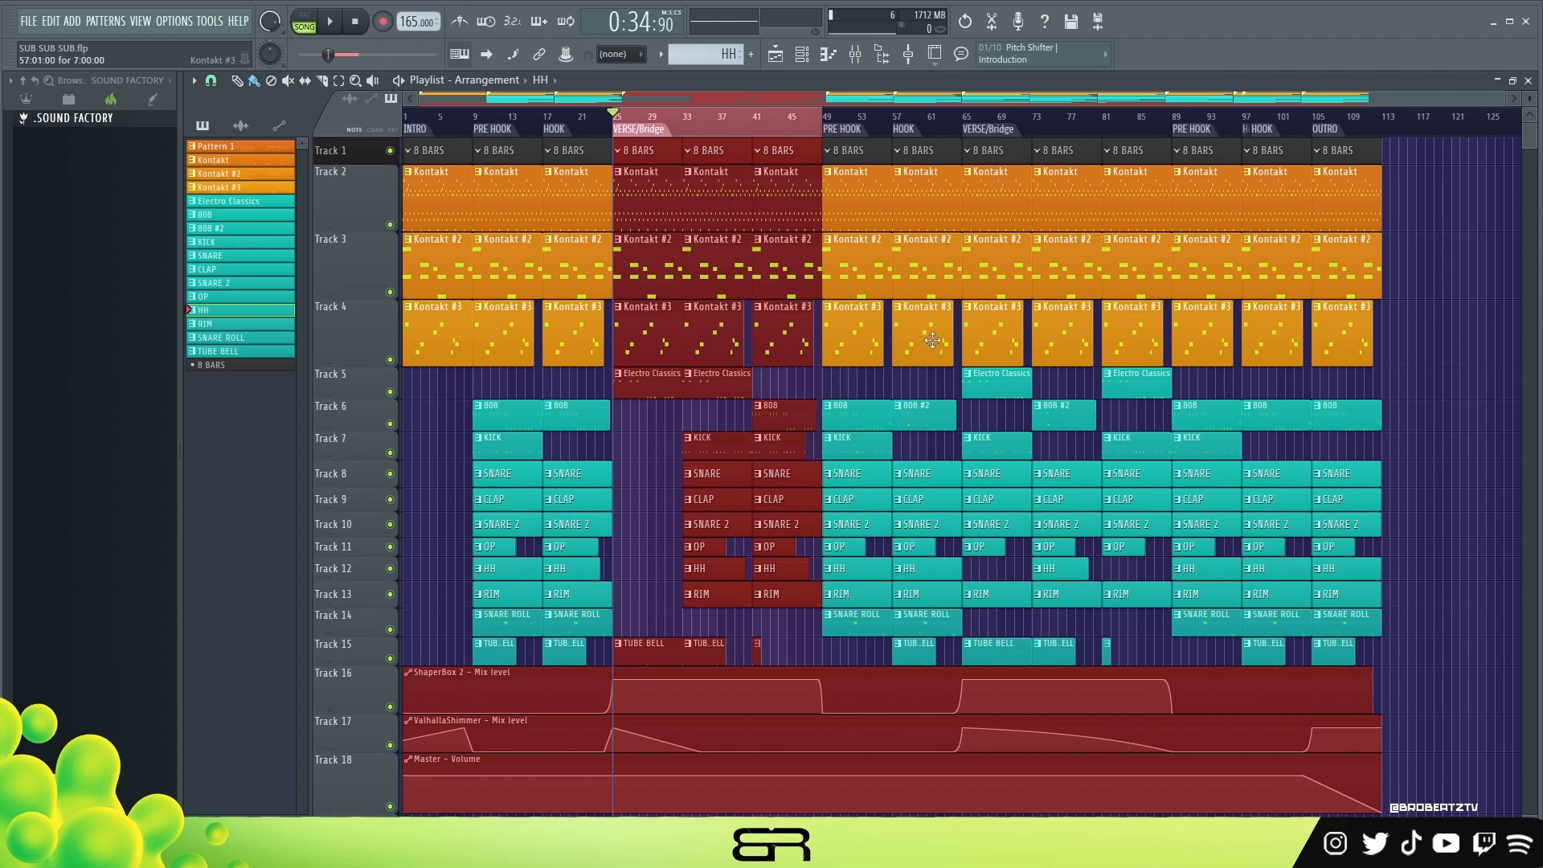
pyautogui.rightClick(734, 544)
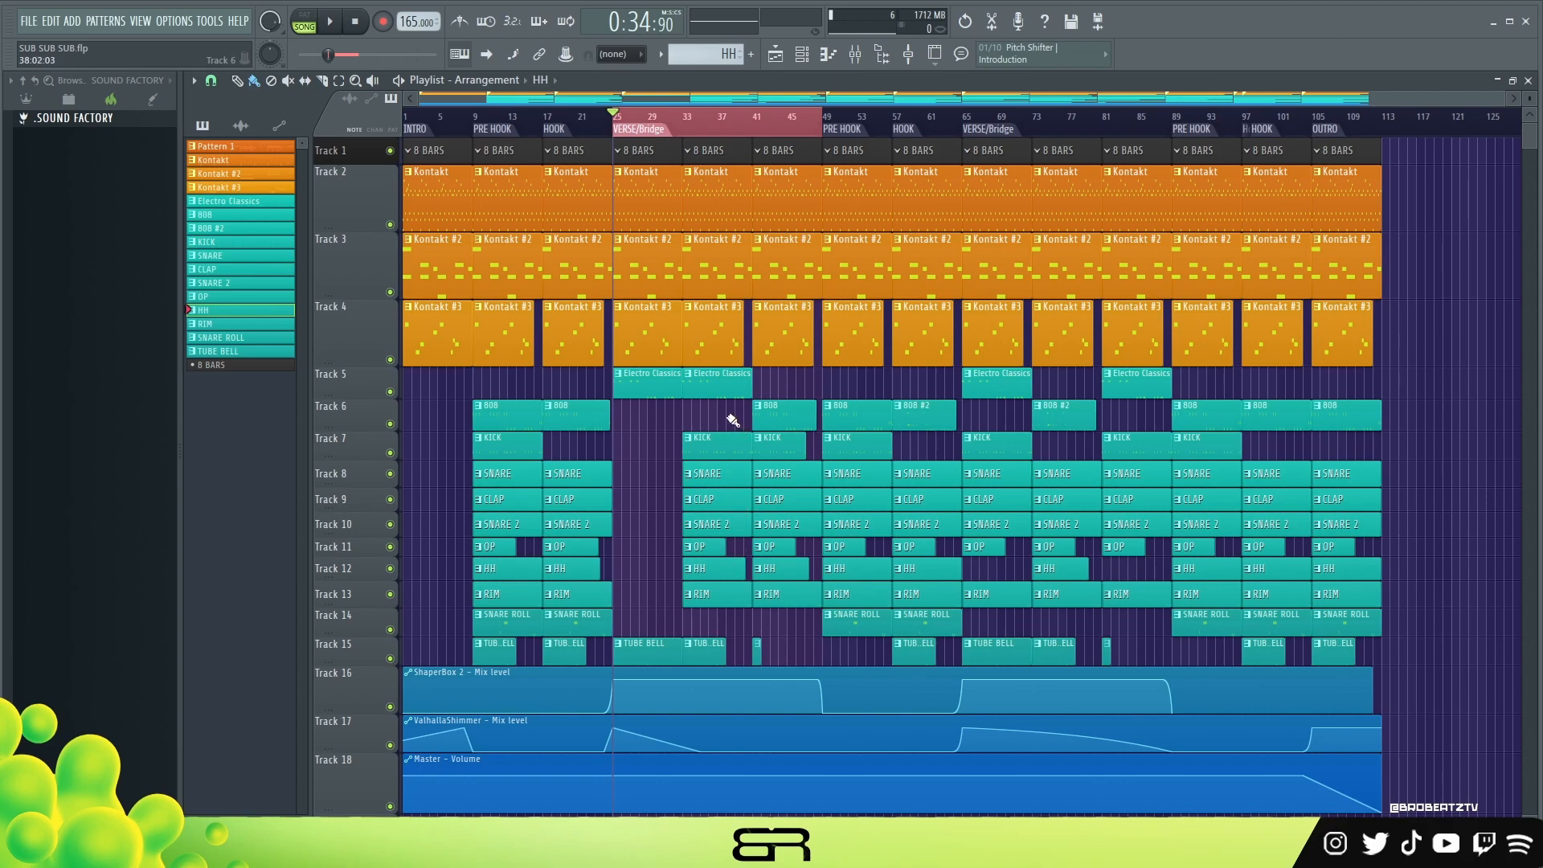
# Select the time range from bar 49 to bar 65, covering the second PRE HOOK and HOOK.
pyautogui.doubleClick(828, 124)
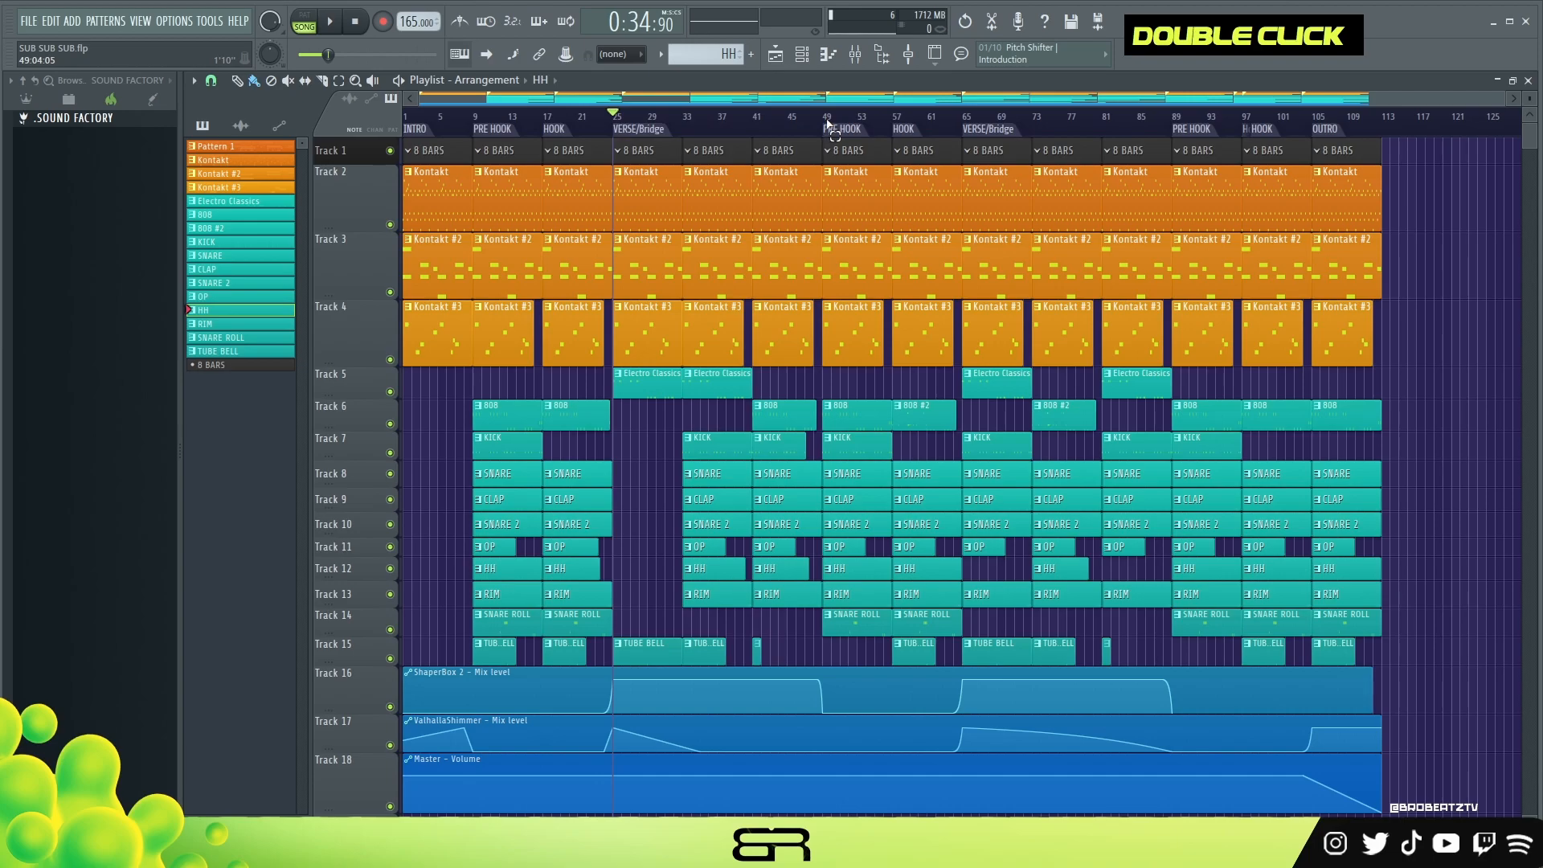
pyautogui.scroll(4, 961, 125)
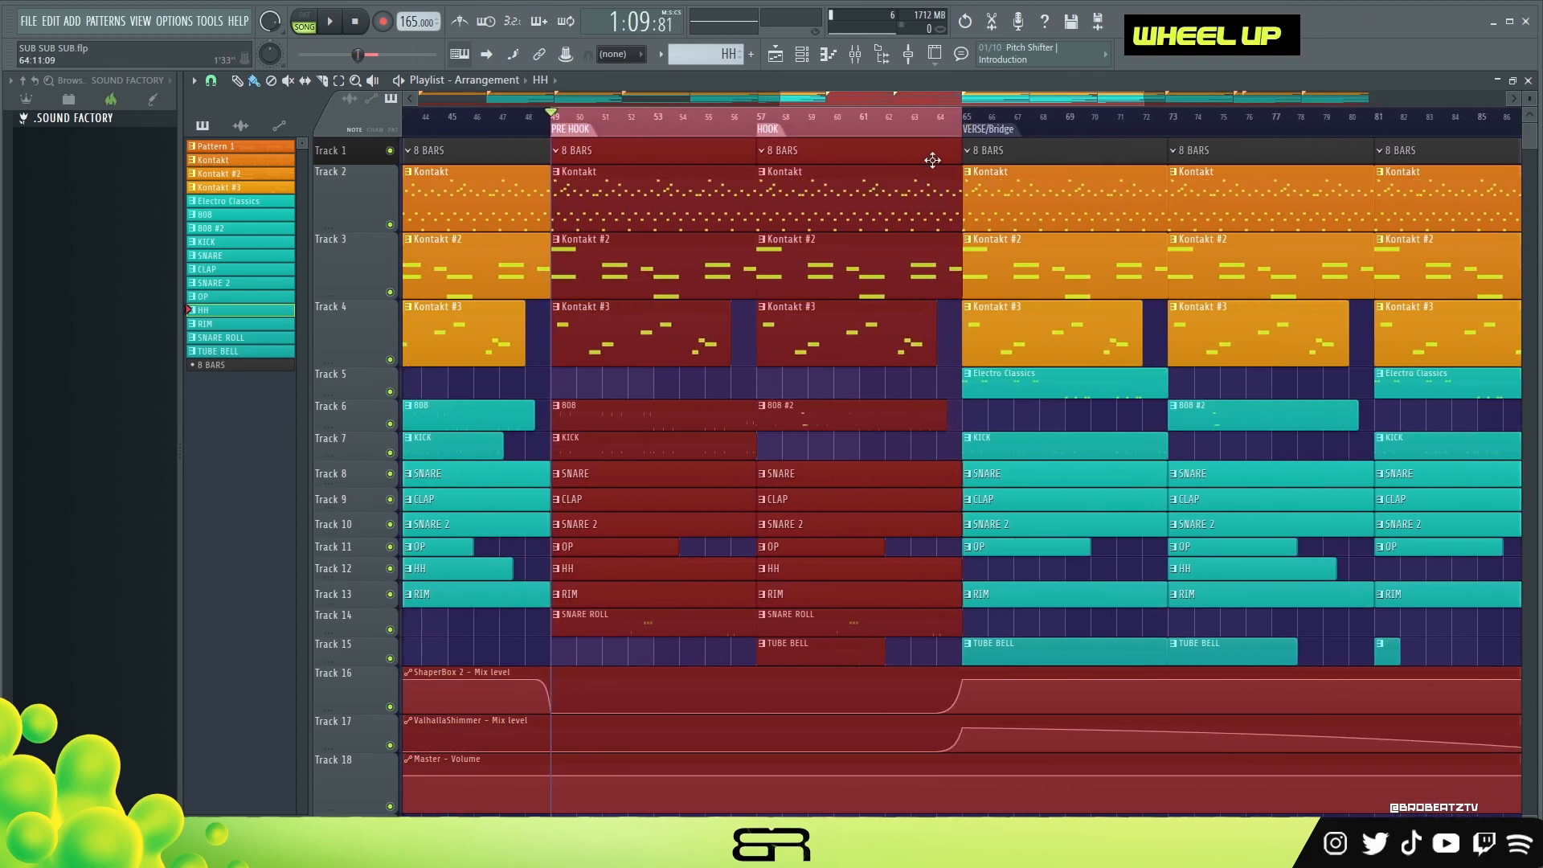
# Play the second PRE HOOK into the HOOK at bar 57, clear the clip selection and place the playhead at bar 61.
pyautogui.press('space')
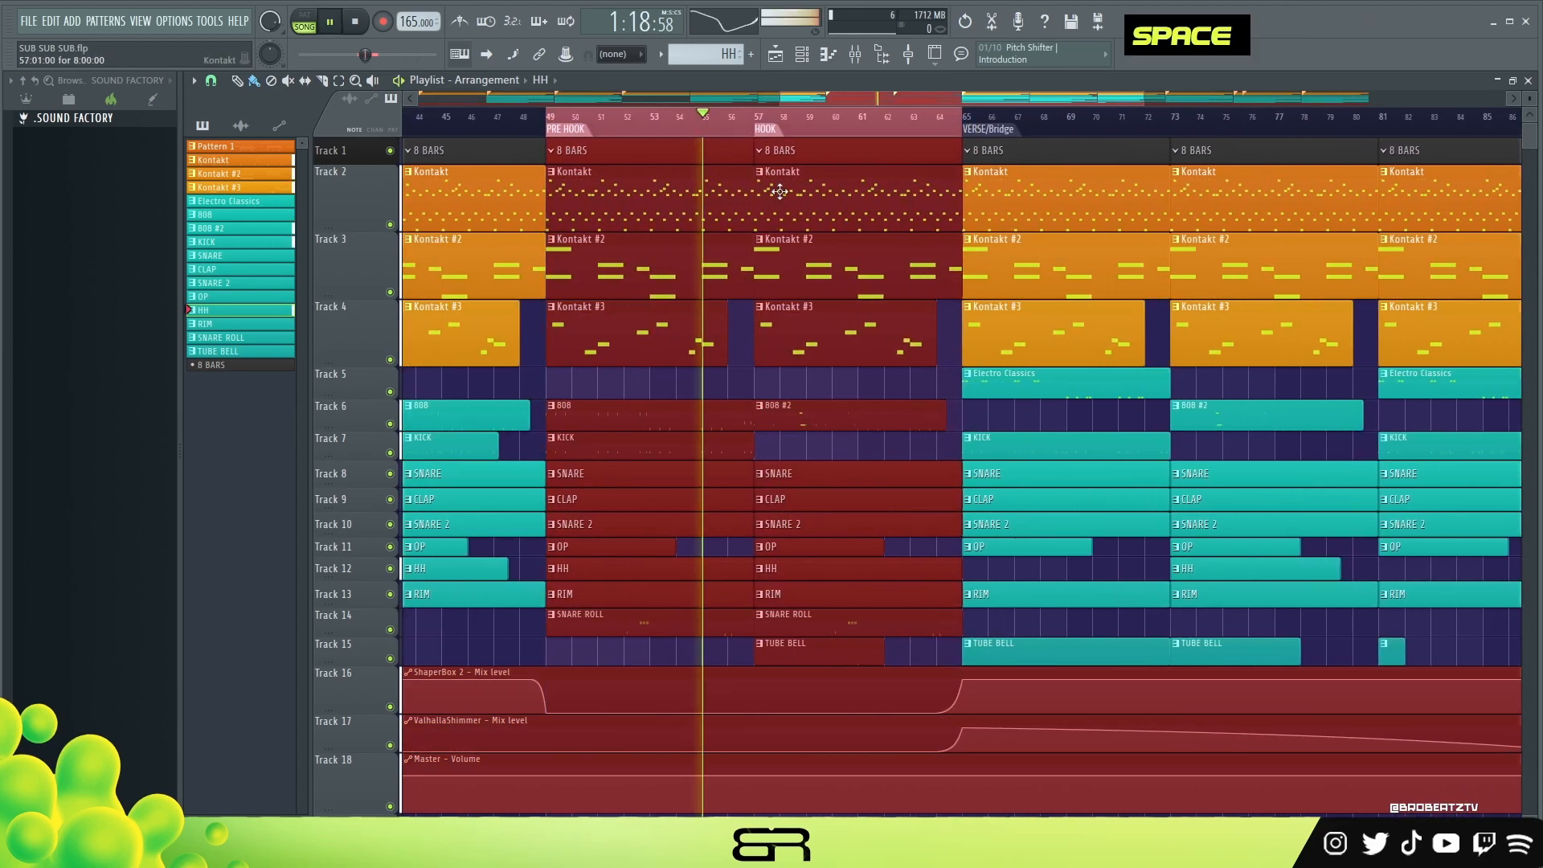
pyautogui.rightClick(822, 378)
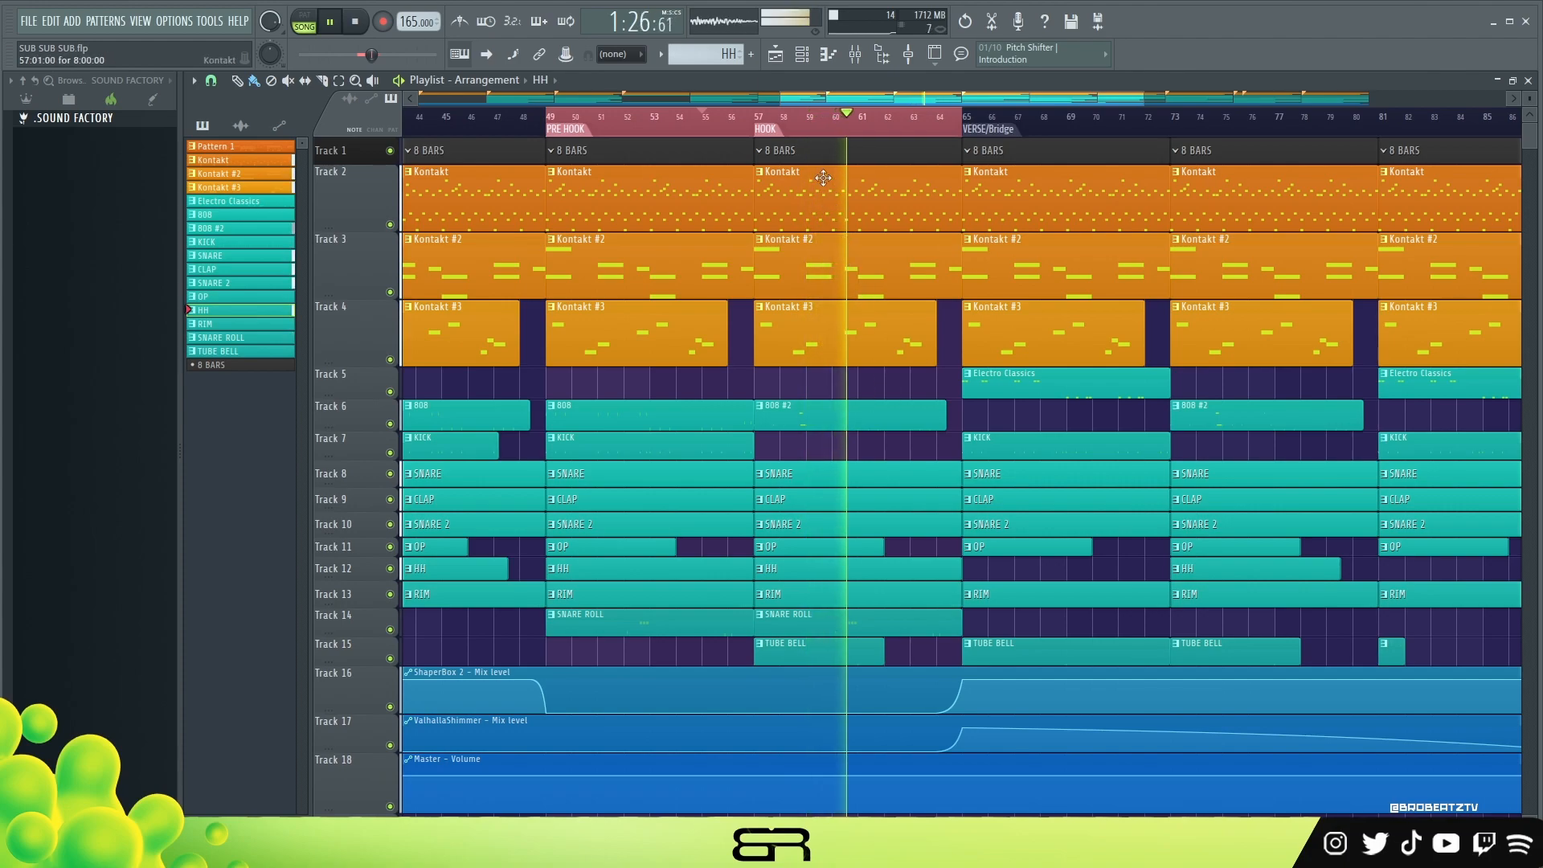
pyautogui.press('space')
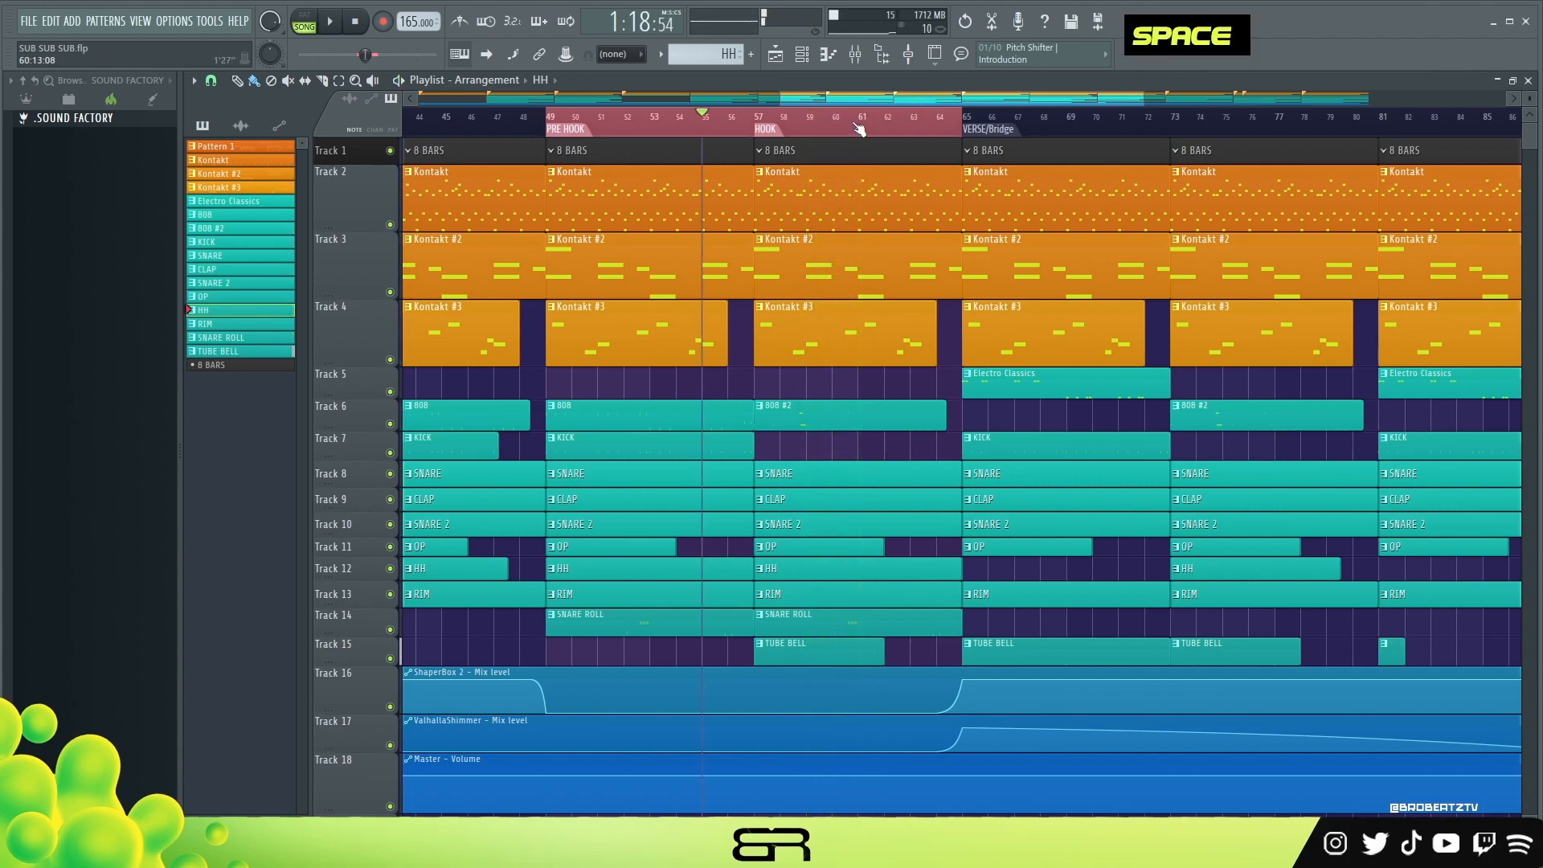
pyautogui.click(860, 127)
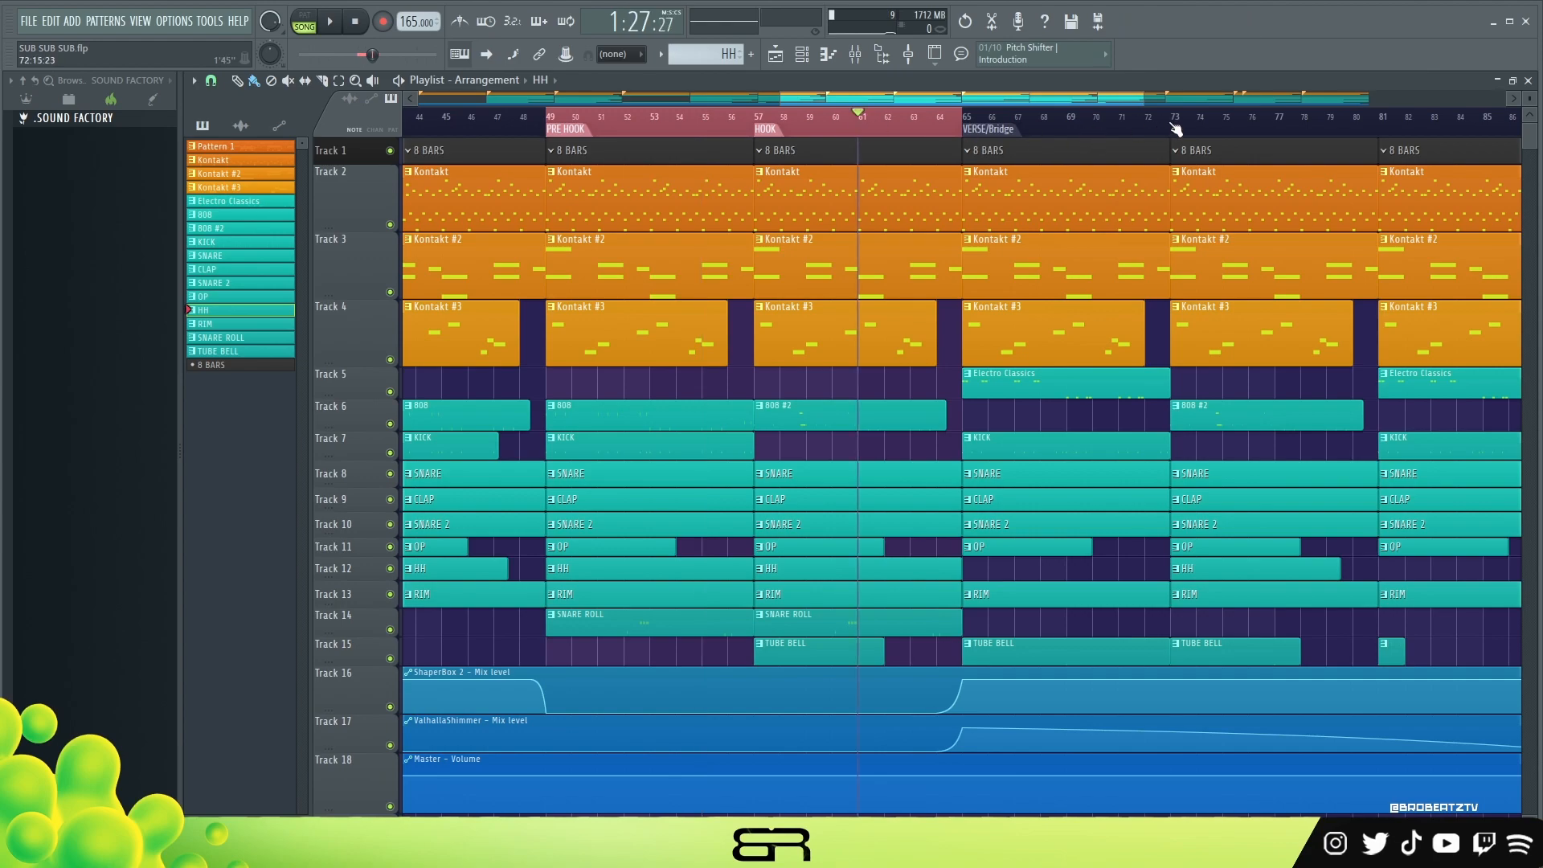
# Select the time range from bar 73 to bar 81 and make the HH clip at bar 73 unique.
pyautogui.doubleClick(1175, 128)
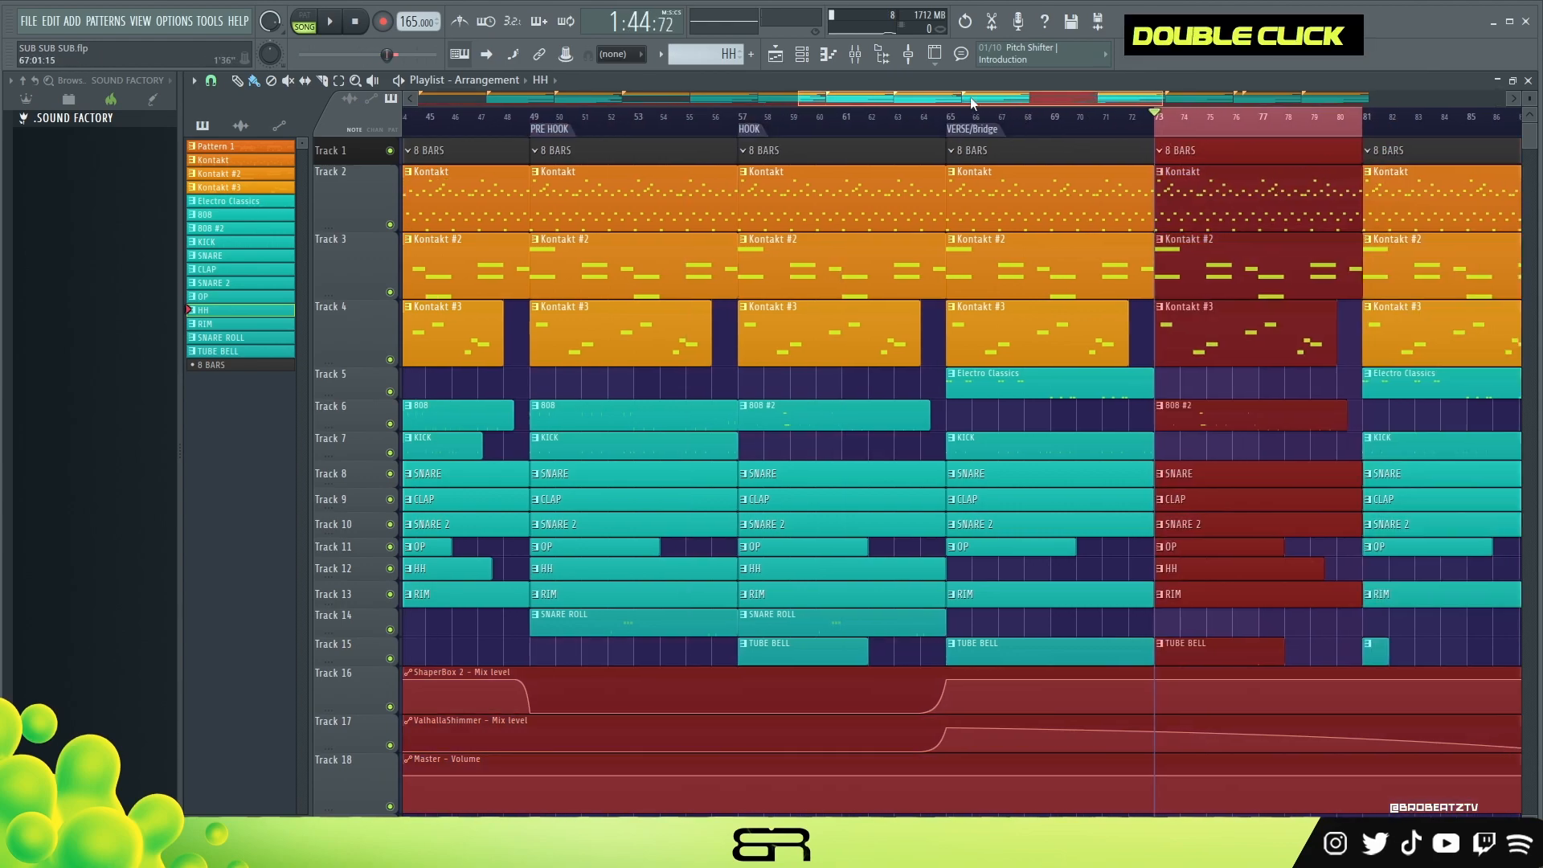
pyautogui.moveTo(971, 103); pyautogui.dragTo(1069, 103)
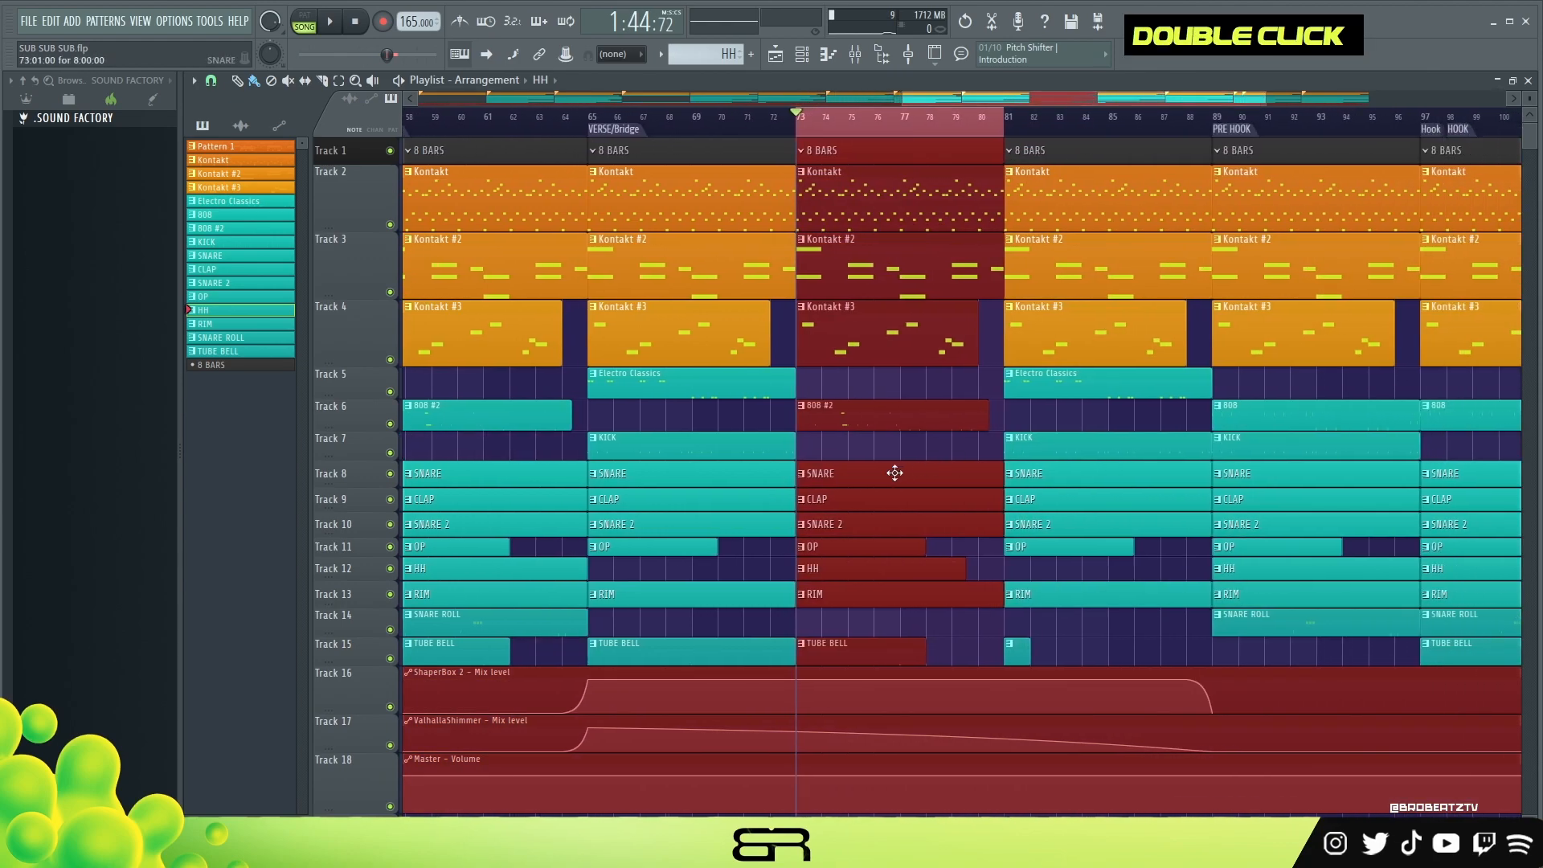
pyautogui.rightClick(890, 450)
pyautogui.rightClick(803, 573)
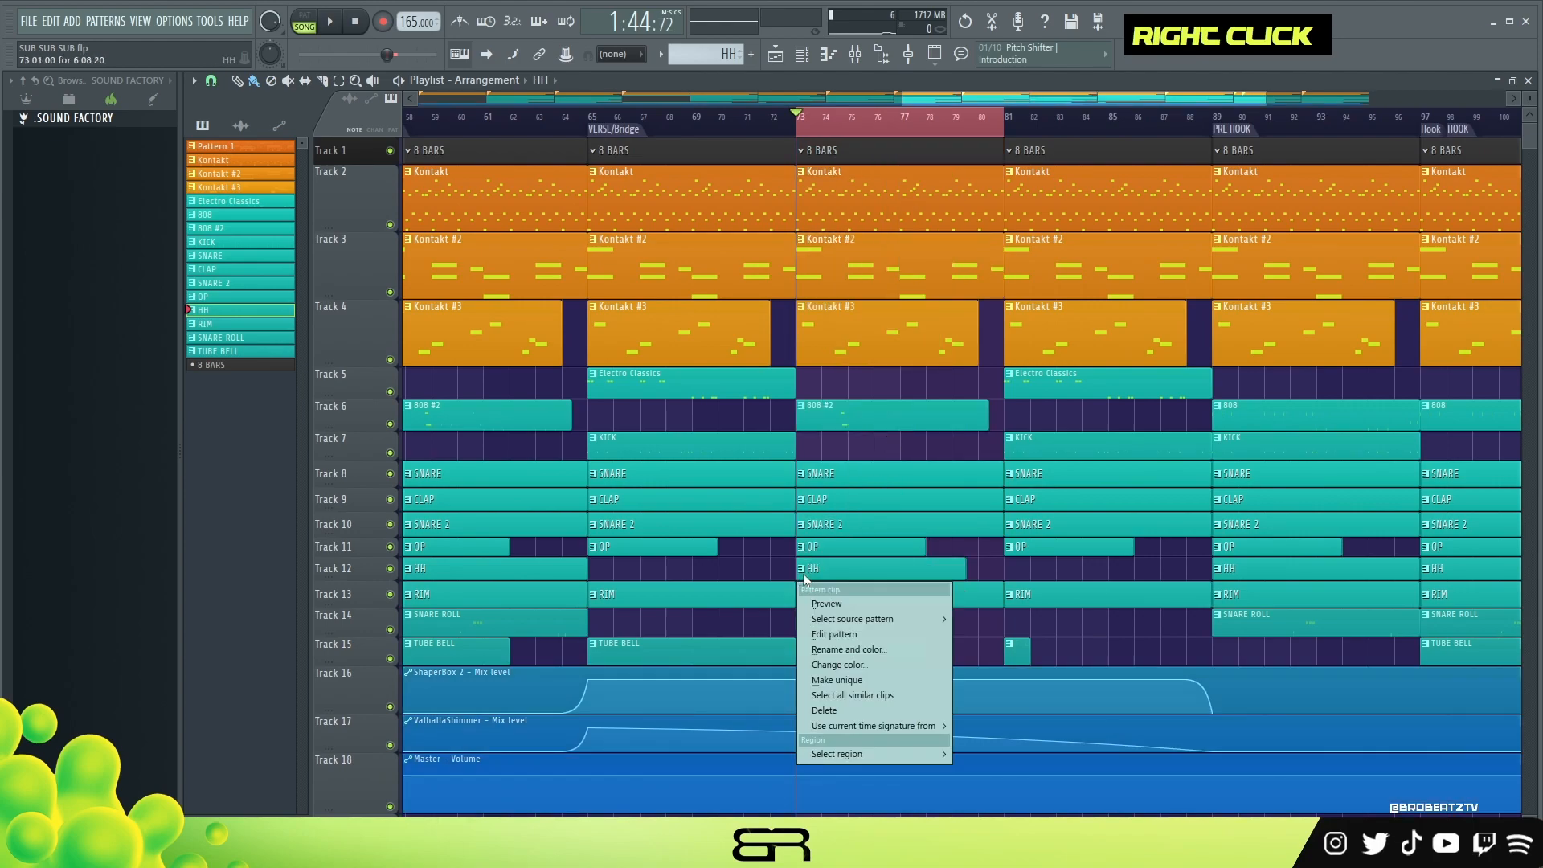
pyautogui.click(832, 684)
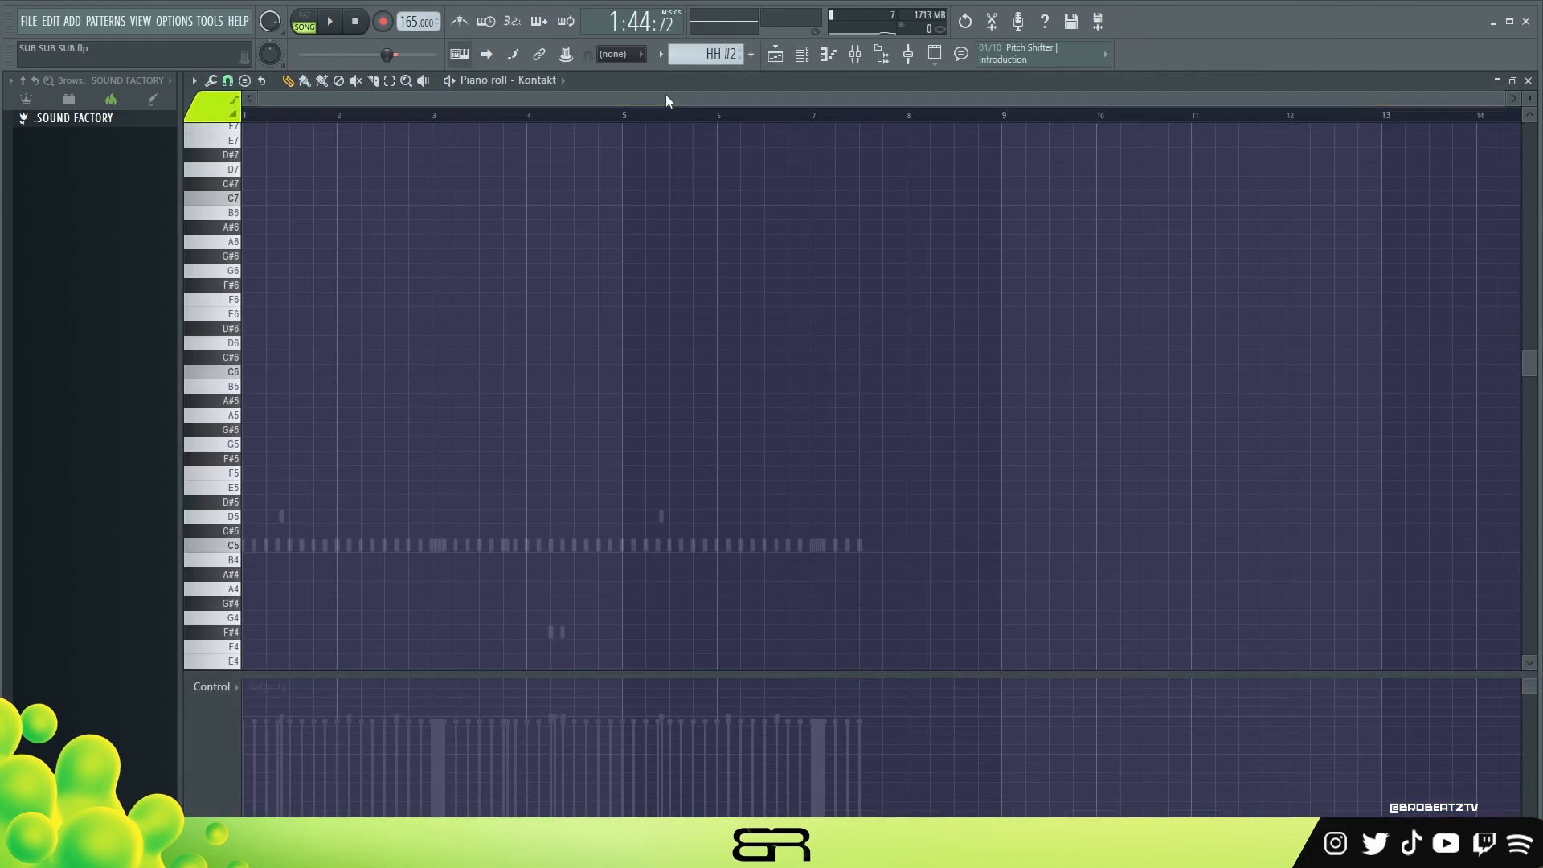
# Open the HH #2 clip's notes and delete the second C5 note and the D5 note in bar 1.
pyautogui.click(781, 61)
pyautogui.doubleClick(831, 575)
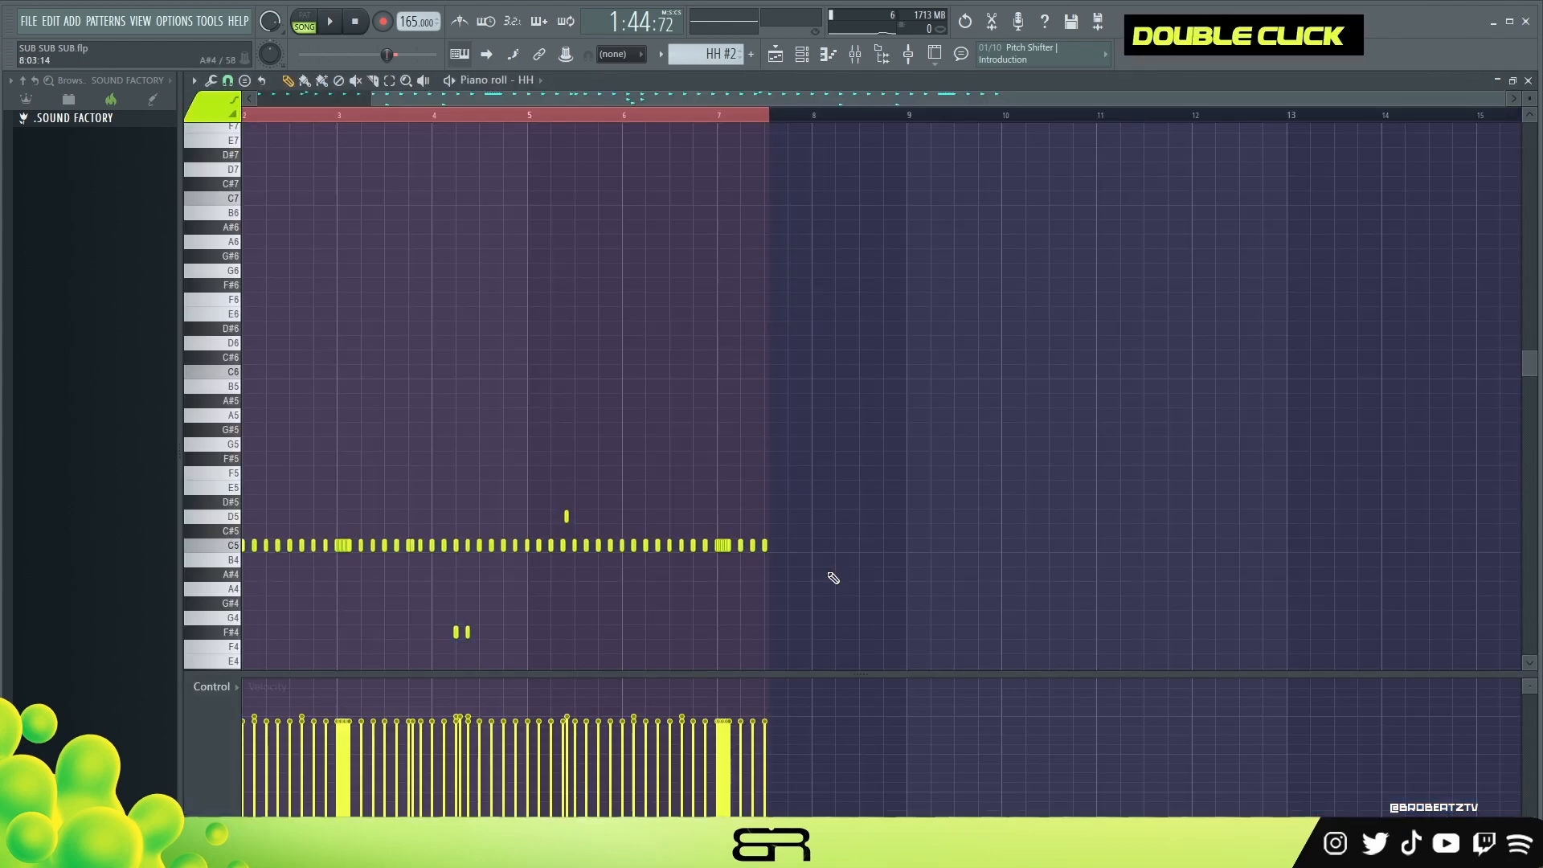
pyautogui.scroll(4, 331, 120)
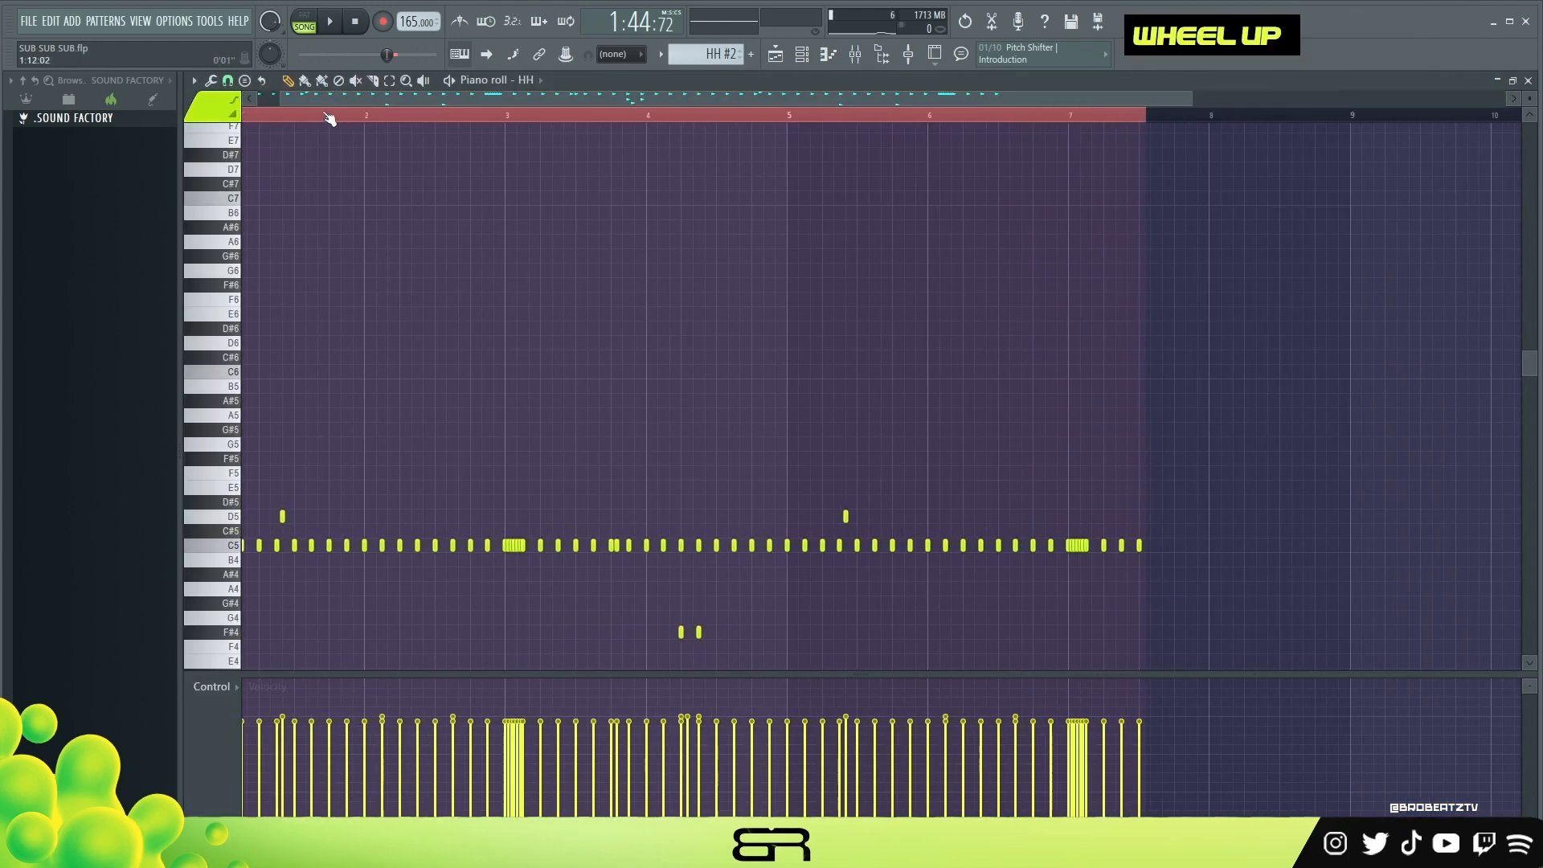
pyautogui.rightClick(265, 545)
pyautogui.rightClick(319, 516)
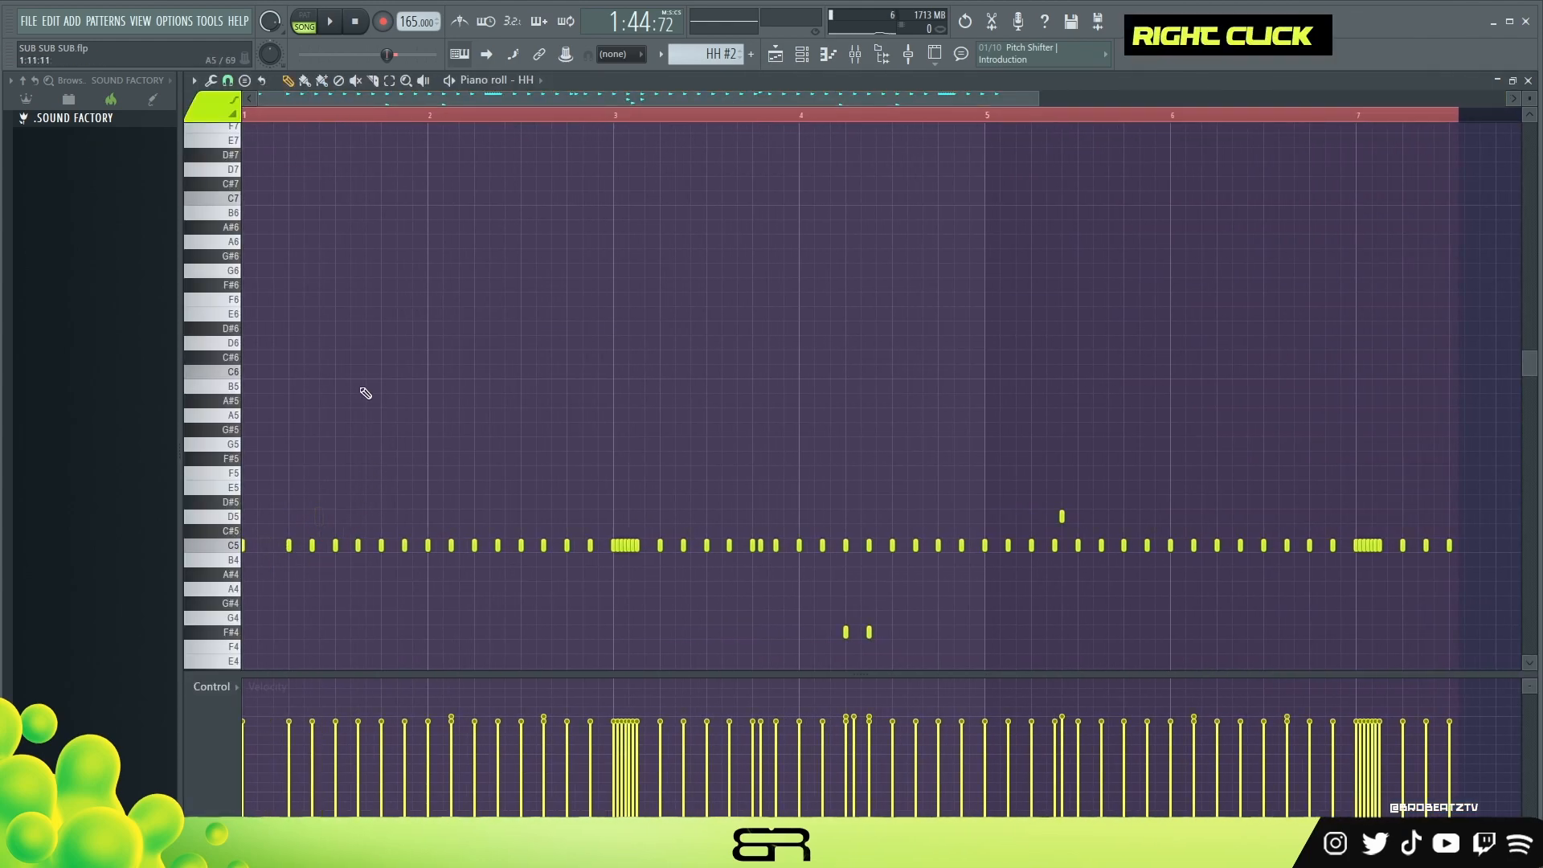
# During playback, delete two C5 hi-hat notes in bar 2, one in bar 3 and two in bar 4 of HH #2, and return to the playlist.
pyautogui.press('space')
pyautogui.rightClick(474, 545)
pyautogui.rightClick(498, 545)
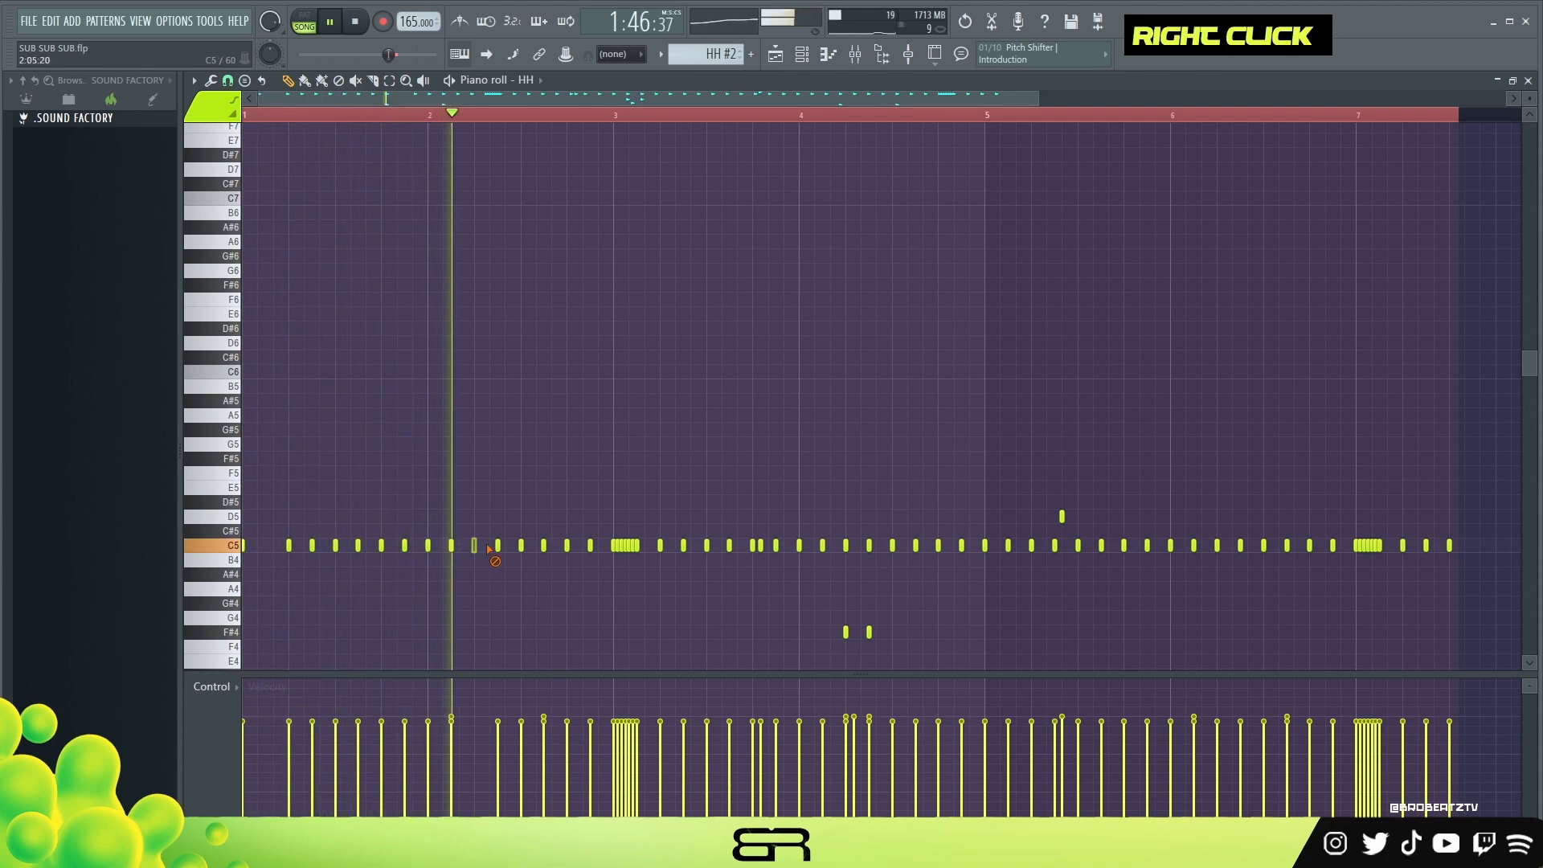
pyautogui.rightClick(707, 545)
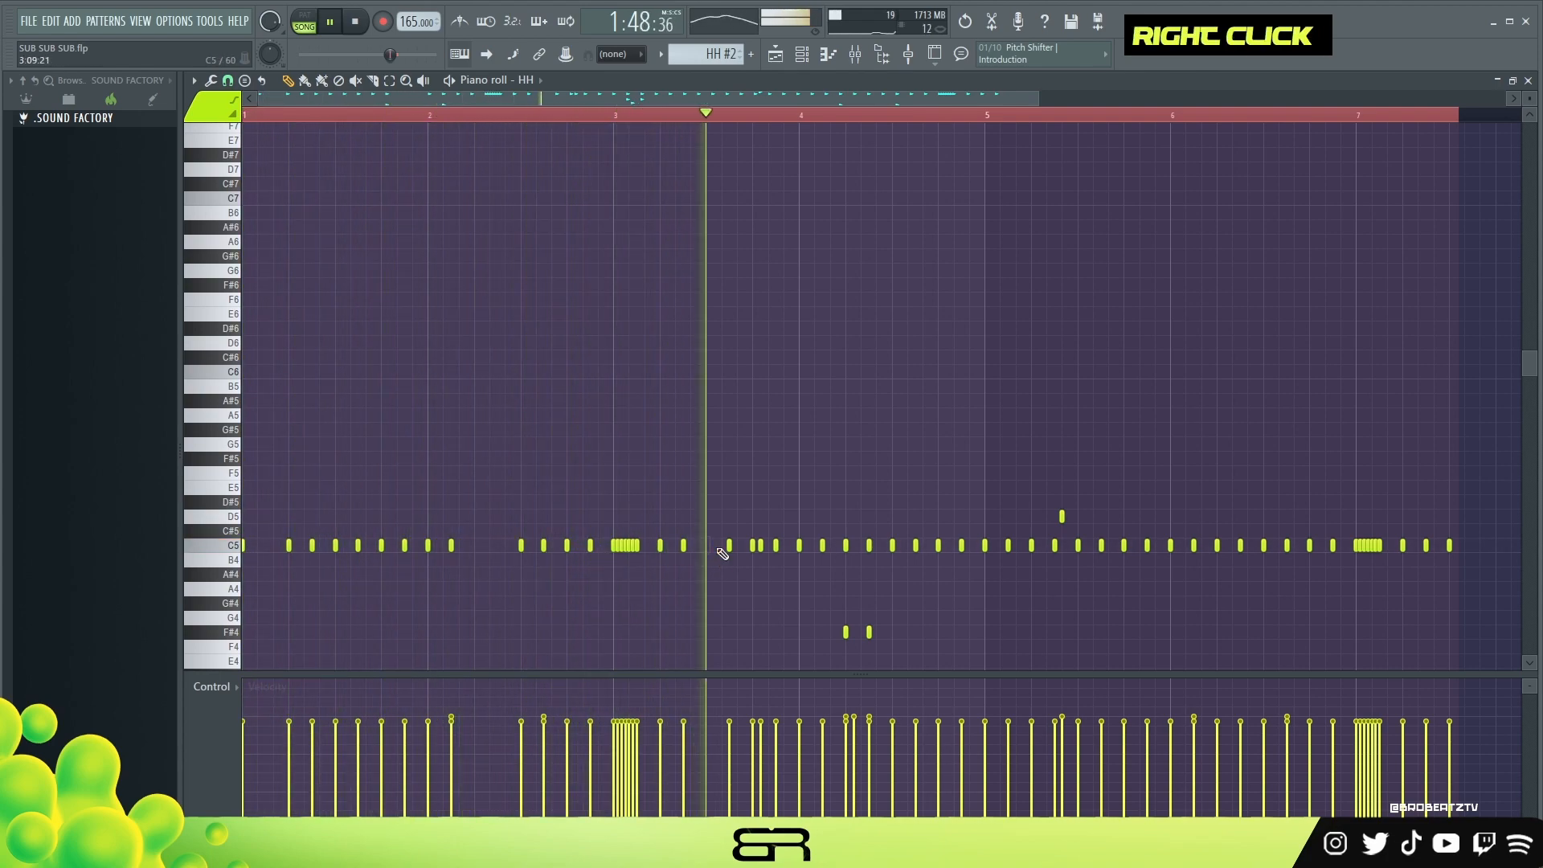
pyautogui.rightClick(892, 545)
pyautogui.rightClick(915, 545)
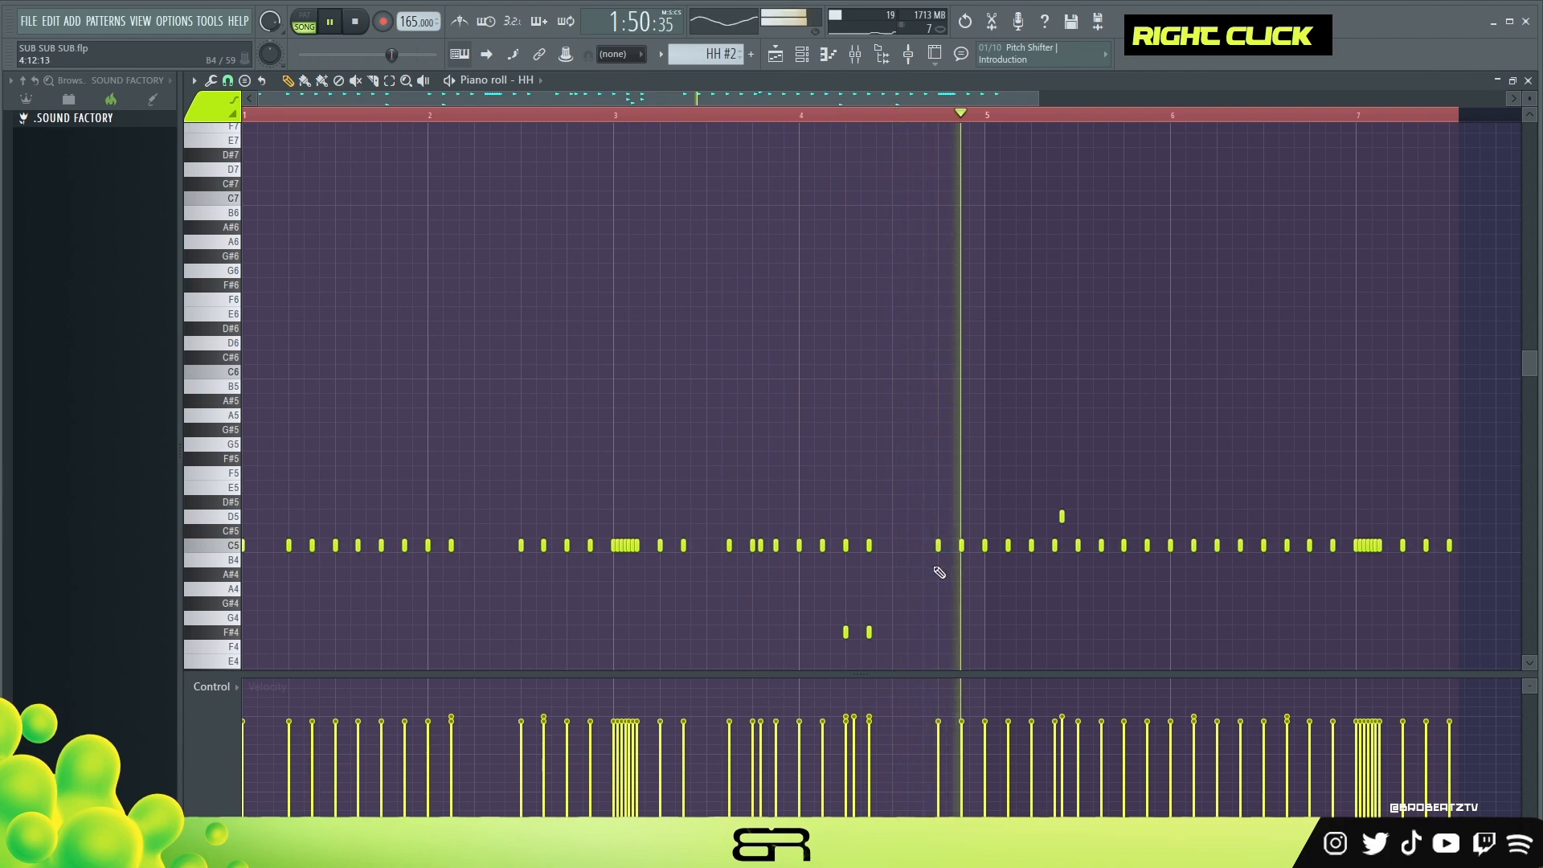
pyautogui.press('space')
pyautogui.click(775, 54)
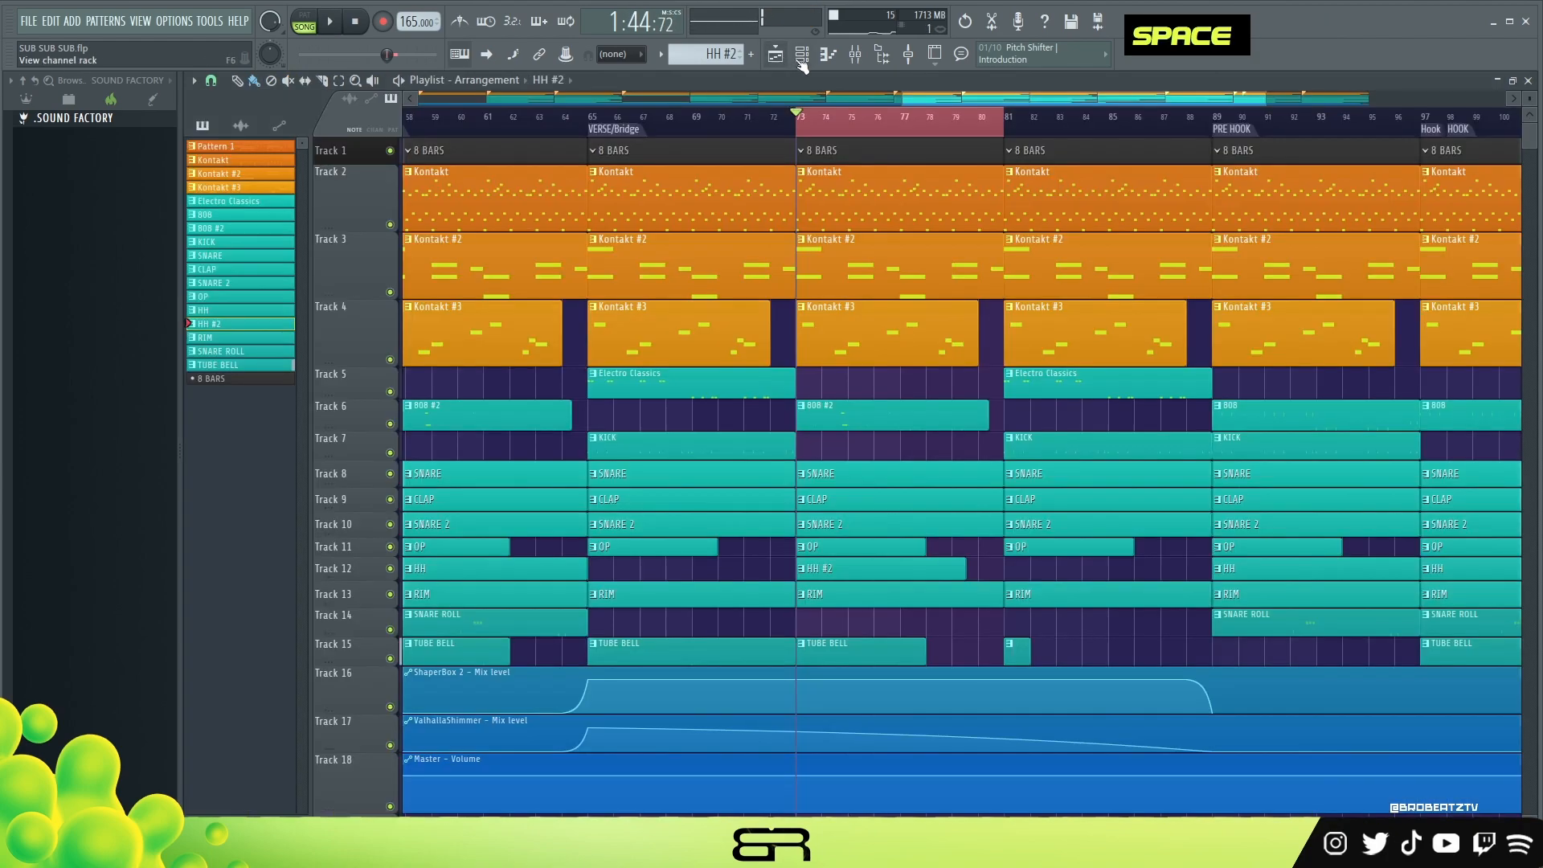
pyautogui.scroll(-4, 828, 120)
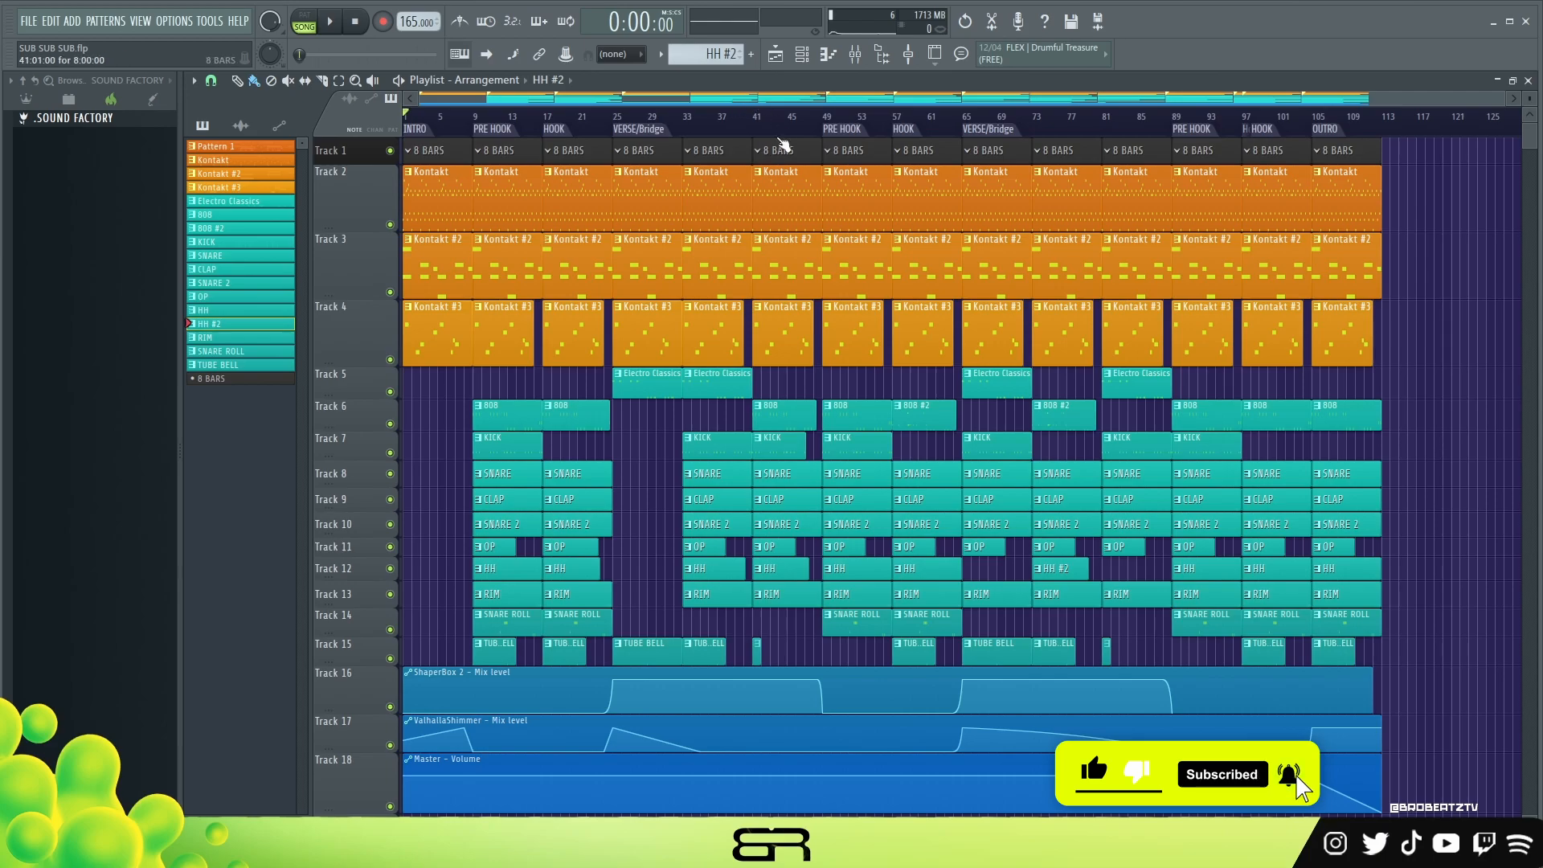
pyautogui.scroll(1, 789, 116)
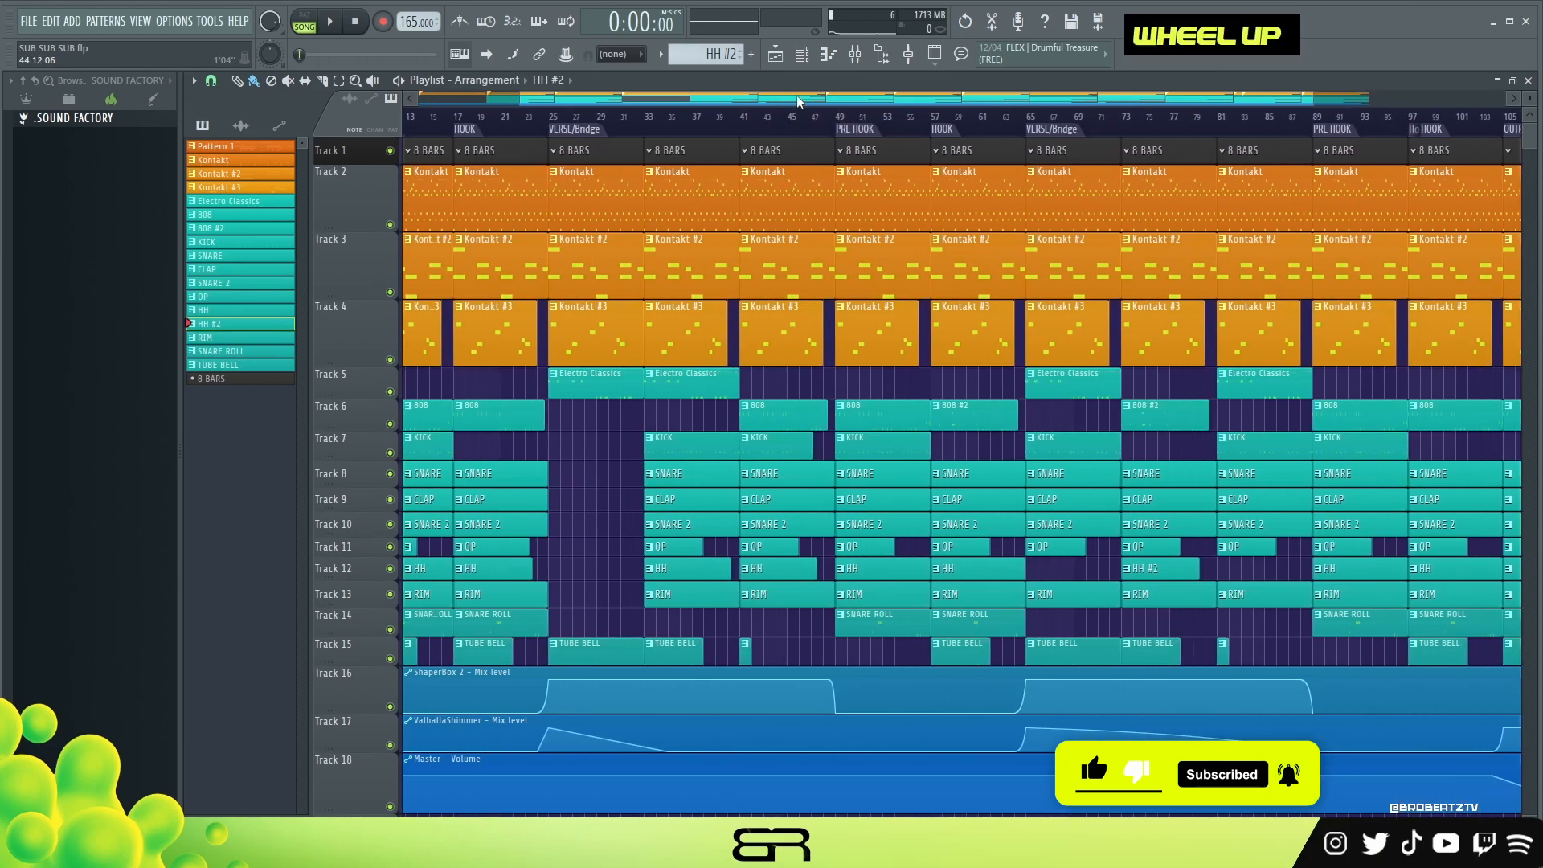
pyautogui.scroll(1, 790, 116)
pyautogui.scroll(-3, 1535, 138)
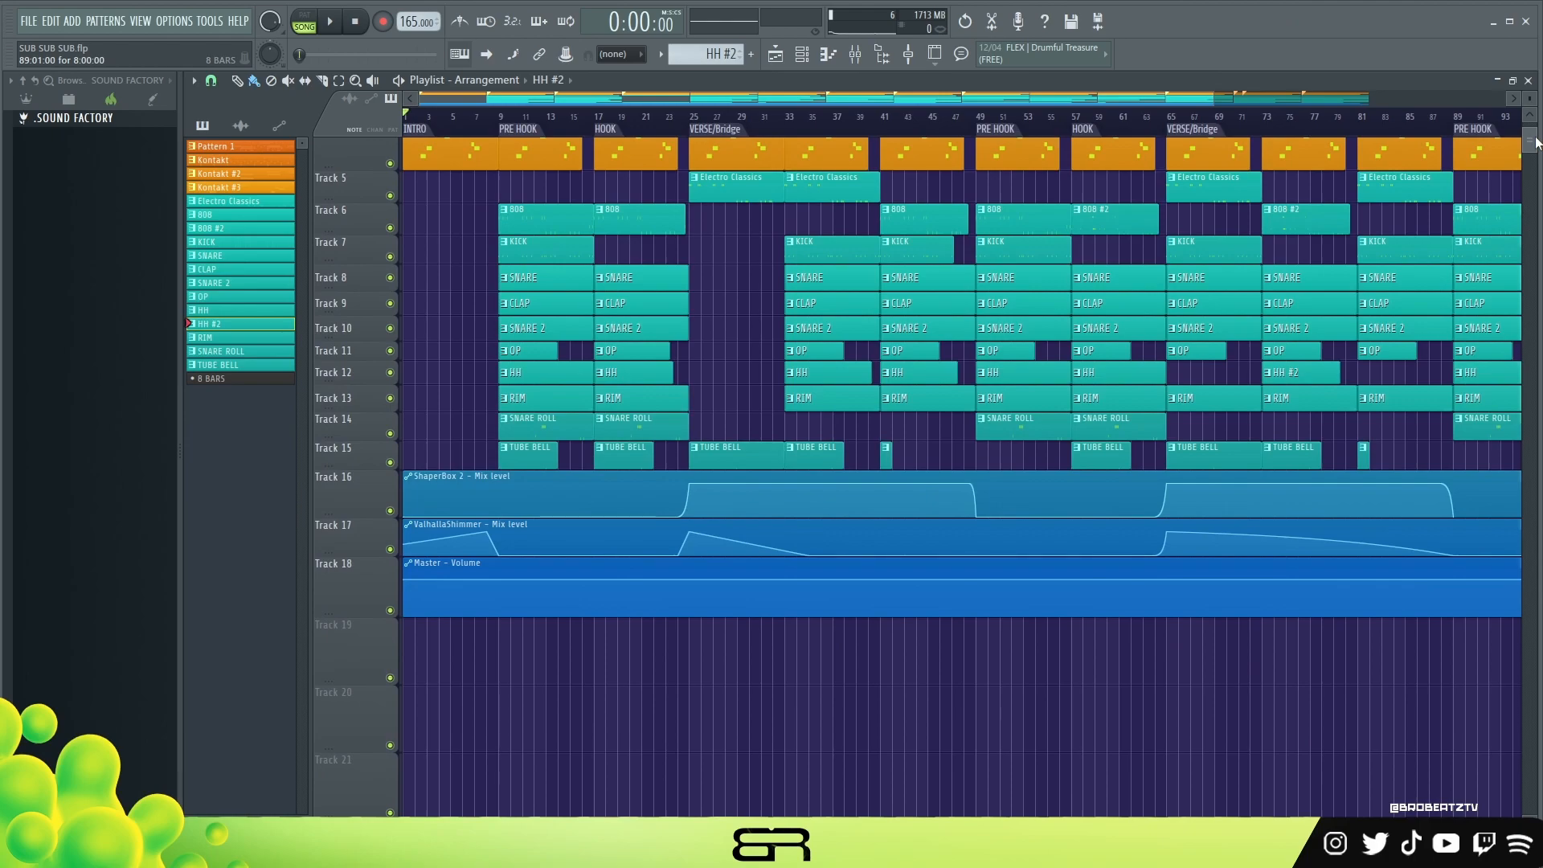
pyautogui.scroll(2, 1530, 100)
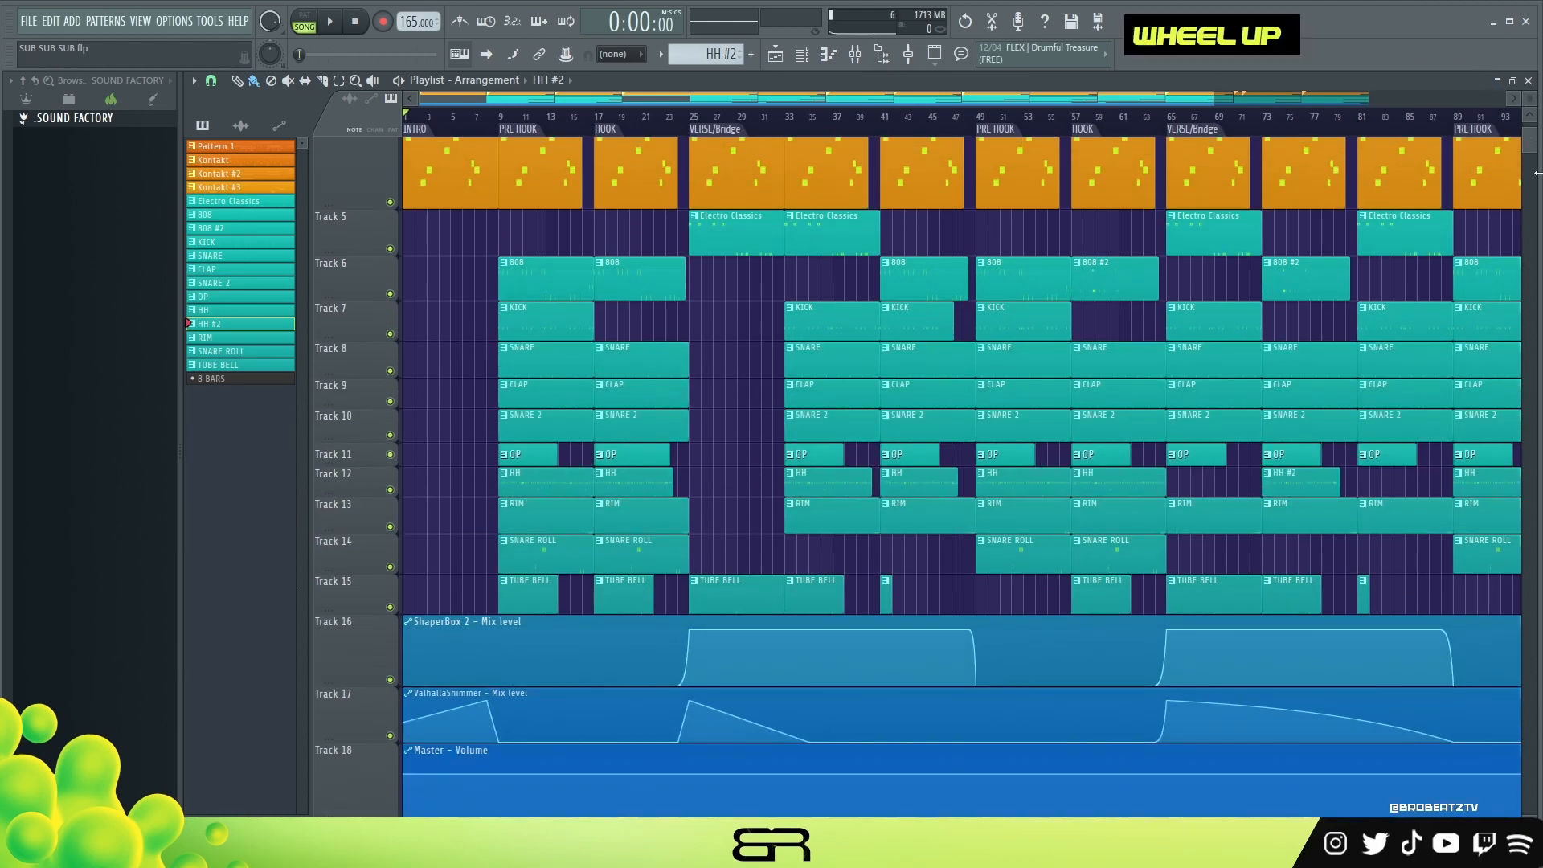
pyautogui.scroll(-3, 1537, 148)
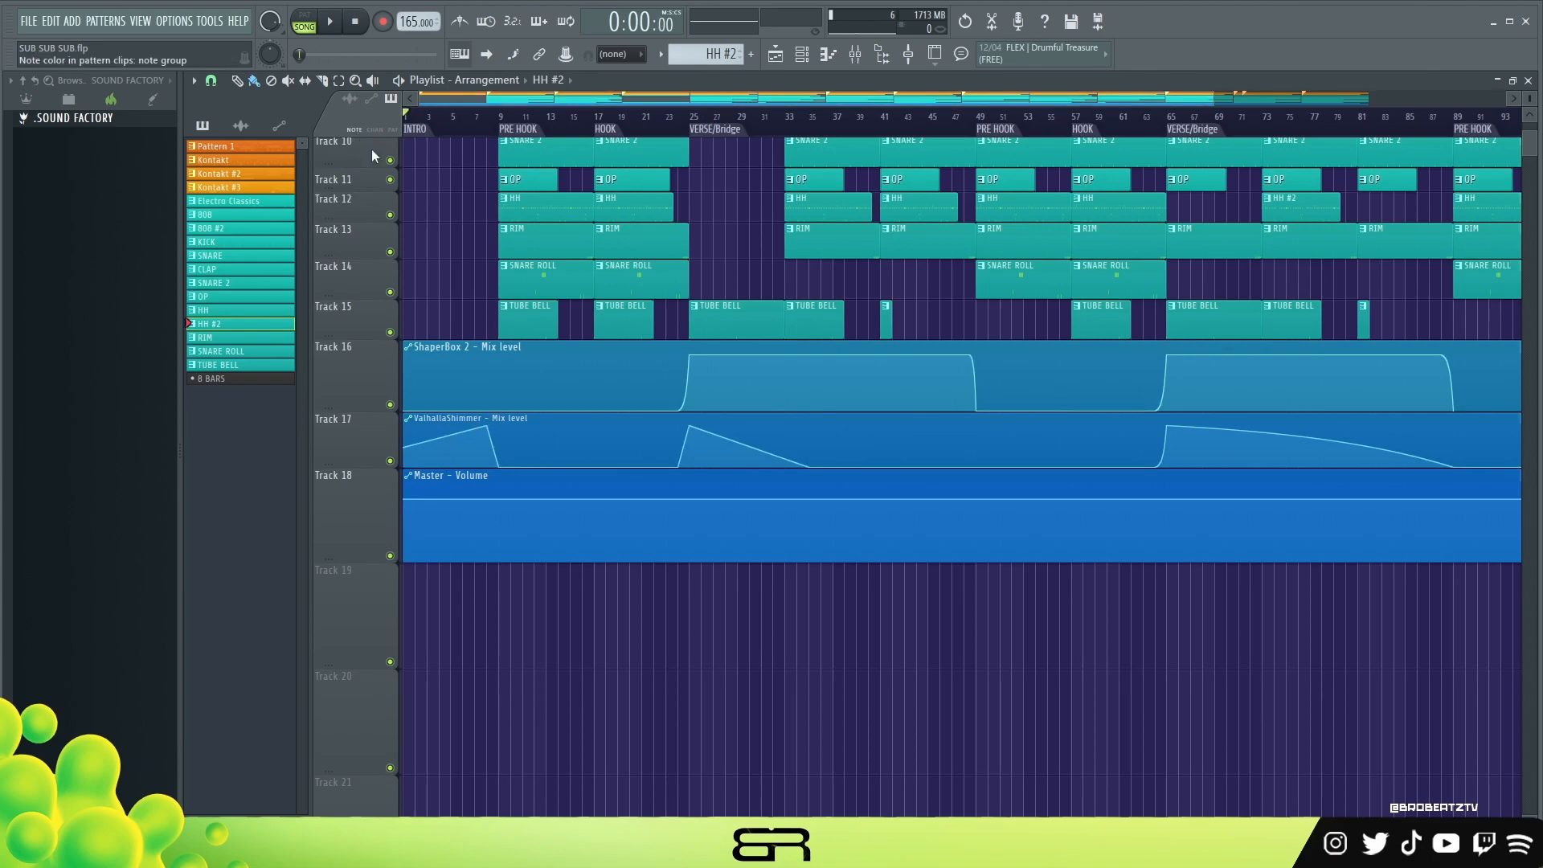
# Play the opening bars of the INTRO and move the playhead to bar 9 and on to the VERSE/Bridge at bar 25.
pyautogui.press('space')
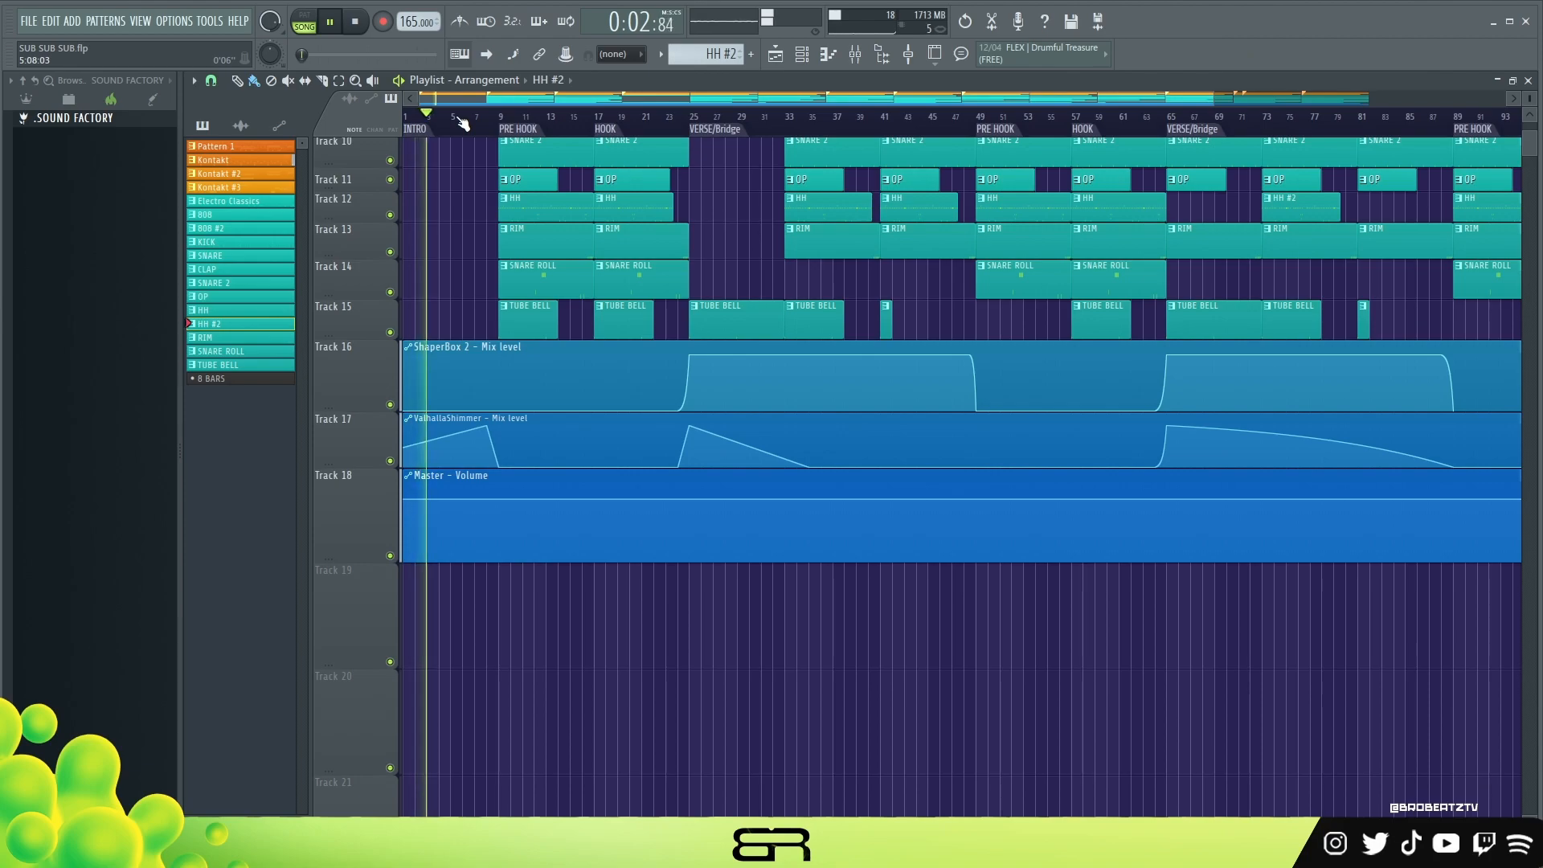
pyautogui.press('space')
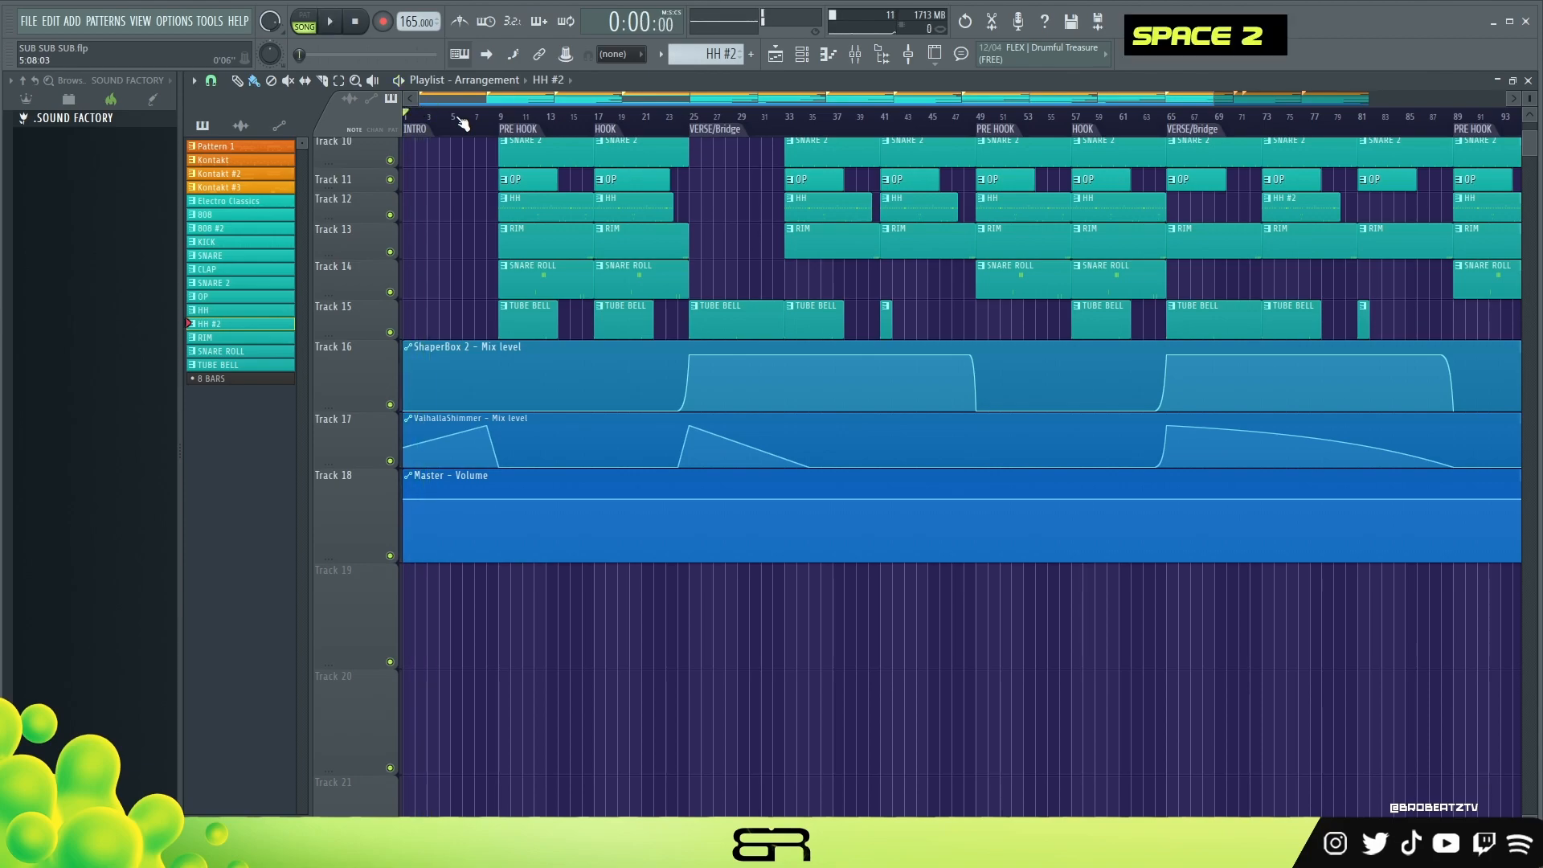
pyautogui.scroll(4, 458, 221)
pyautogui.scroll(-1, 490, 702)
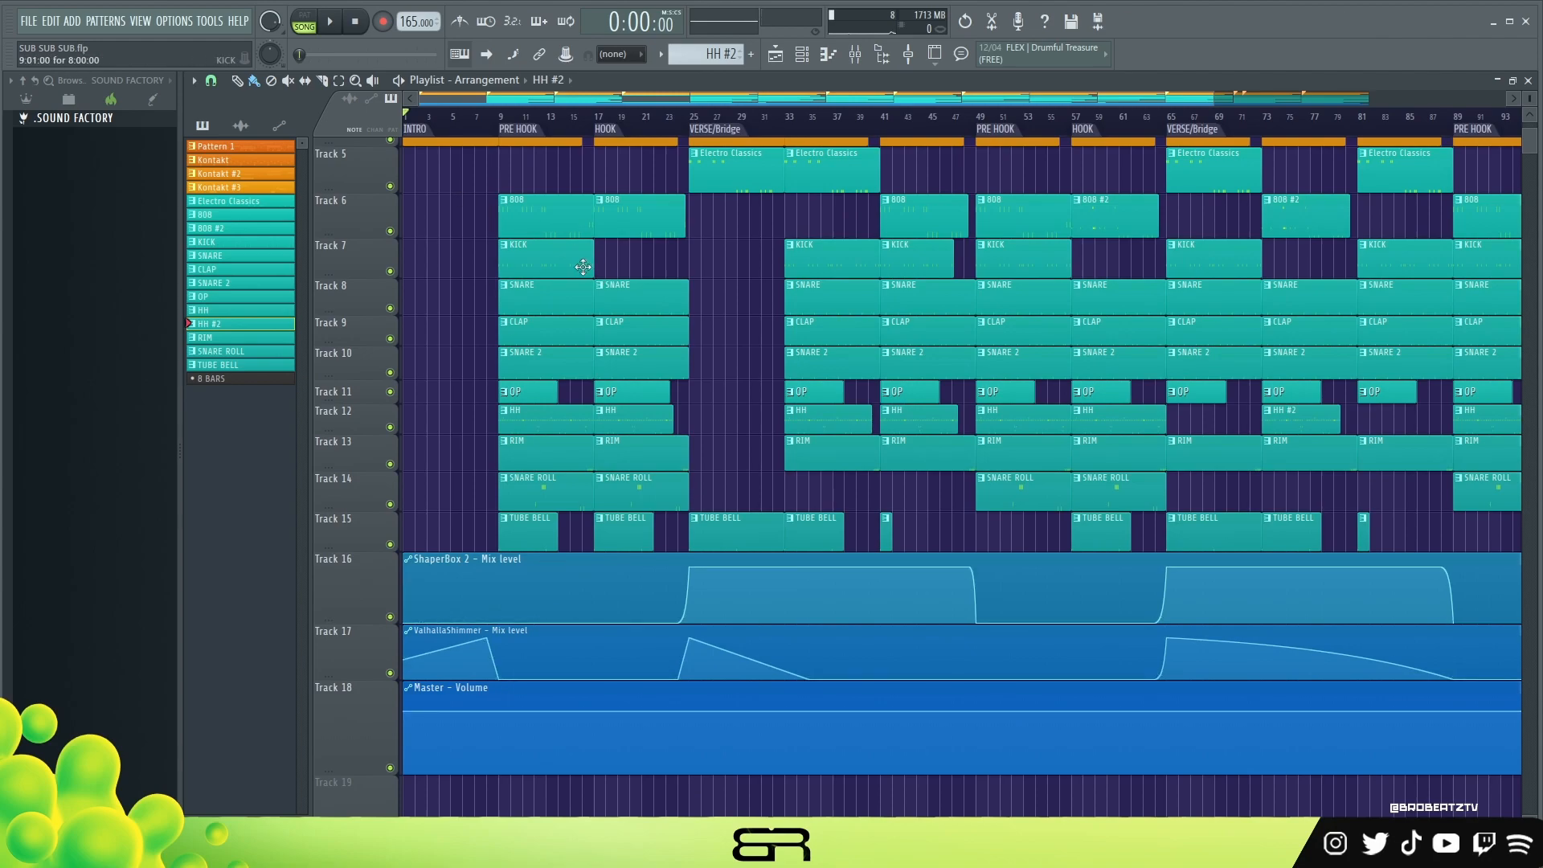
pyautogui.click(506, 122)
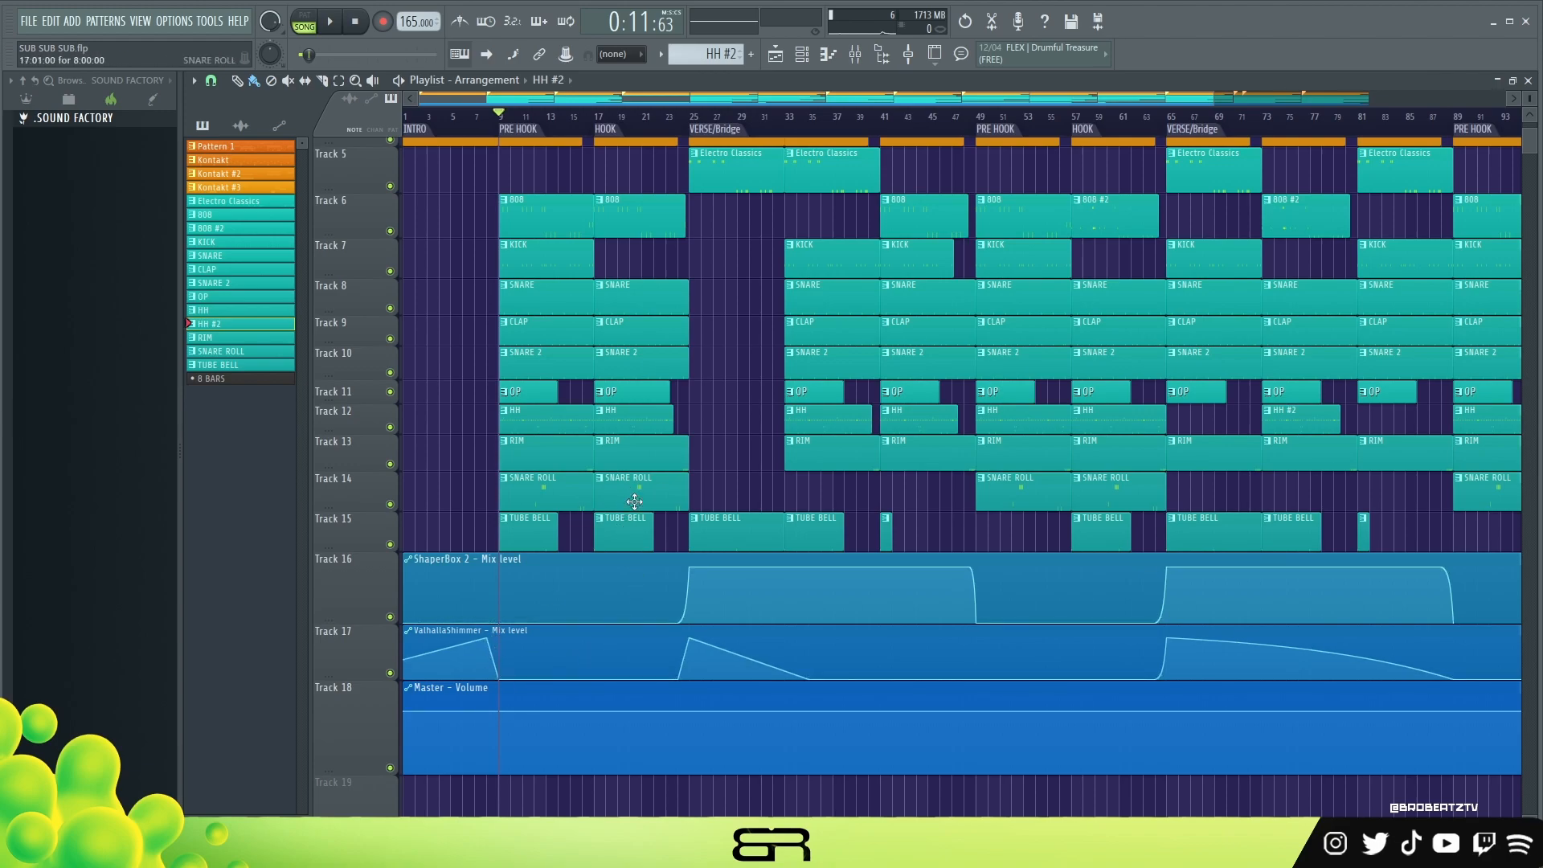
pyautogui.click(691, 123)
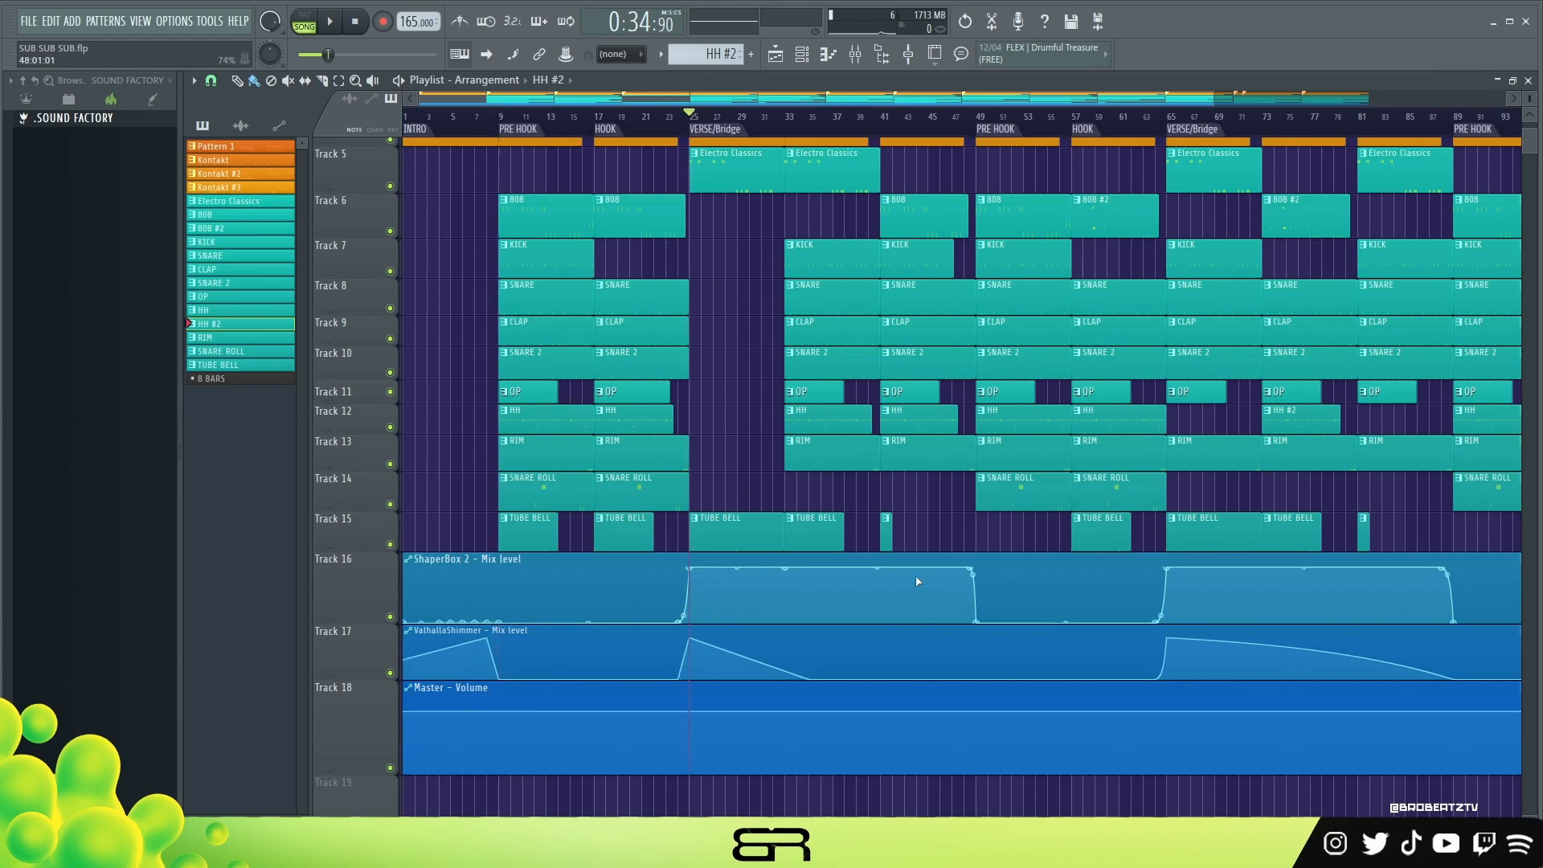
# Add points to the ShaperBox 2 Mix level automation in the first VERSE/Bridge and pull them down to form dips around bars 28, 38 and 40.
pyautogui.rightClick(730, 582)
pyautogui.moveTo(730, 581); pyautogui.dragTo(723, 631)
pyautogui.rightClick(849, 575)
pyautogui.moveTo(852, 577); pyautogui.dragTo(856, 648)
pyautogui.rightClick(871, 571)
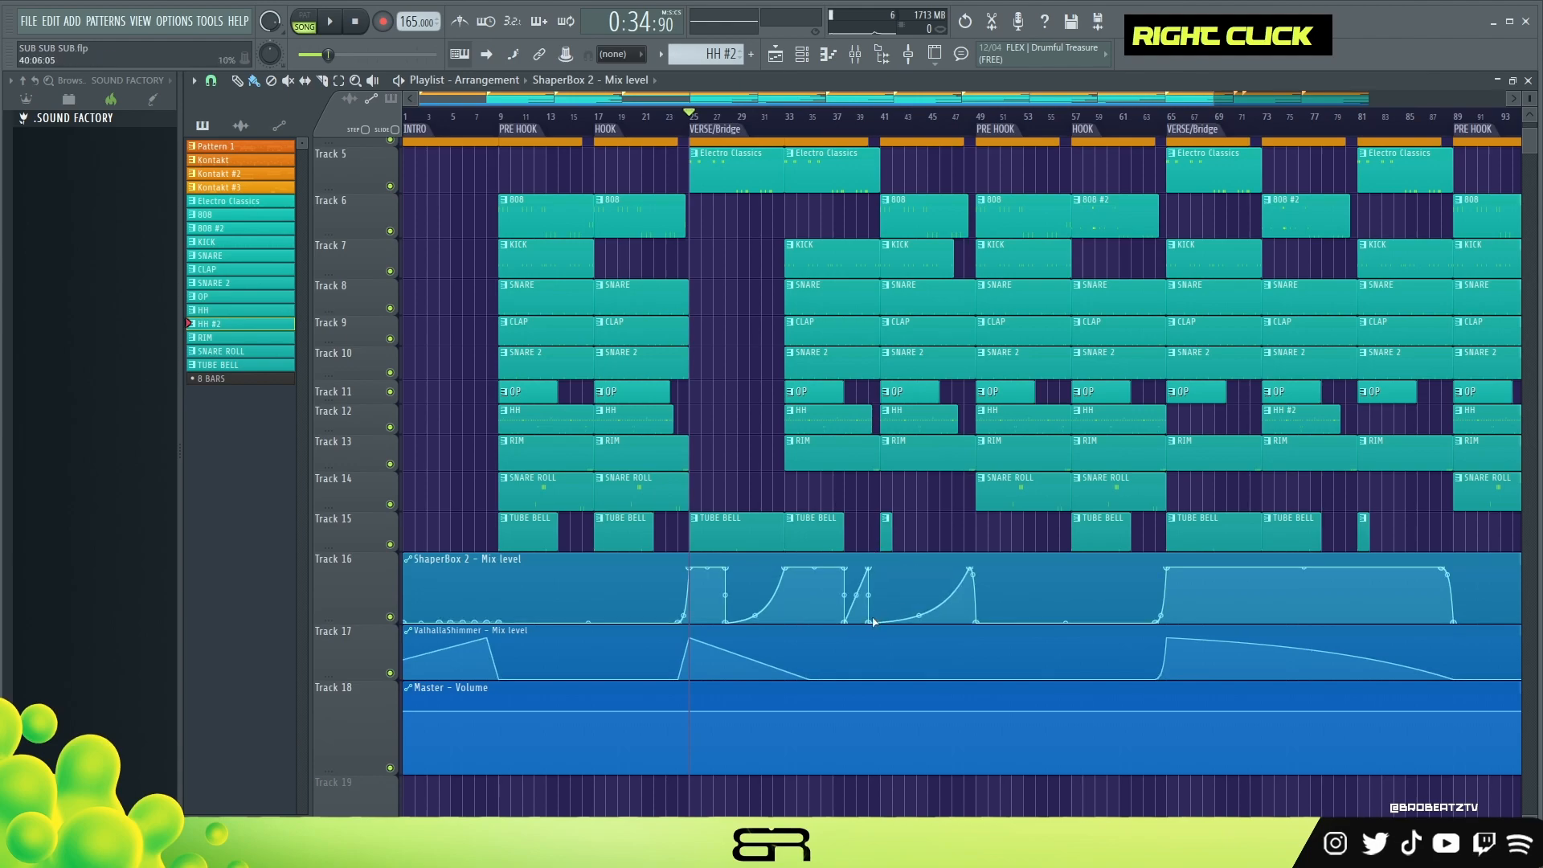
# Delete the added dips from the ShaperBox 2 Mix level automation in the first VERSE/Bridge.
pyautogui.rightClick(873, 621)
pyautogui.click(905, 551)
pyautogui.rightClick(850, 622)
pyautogui.click(873, 549)
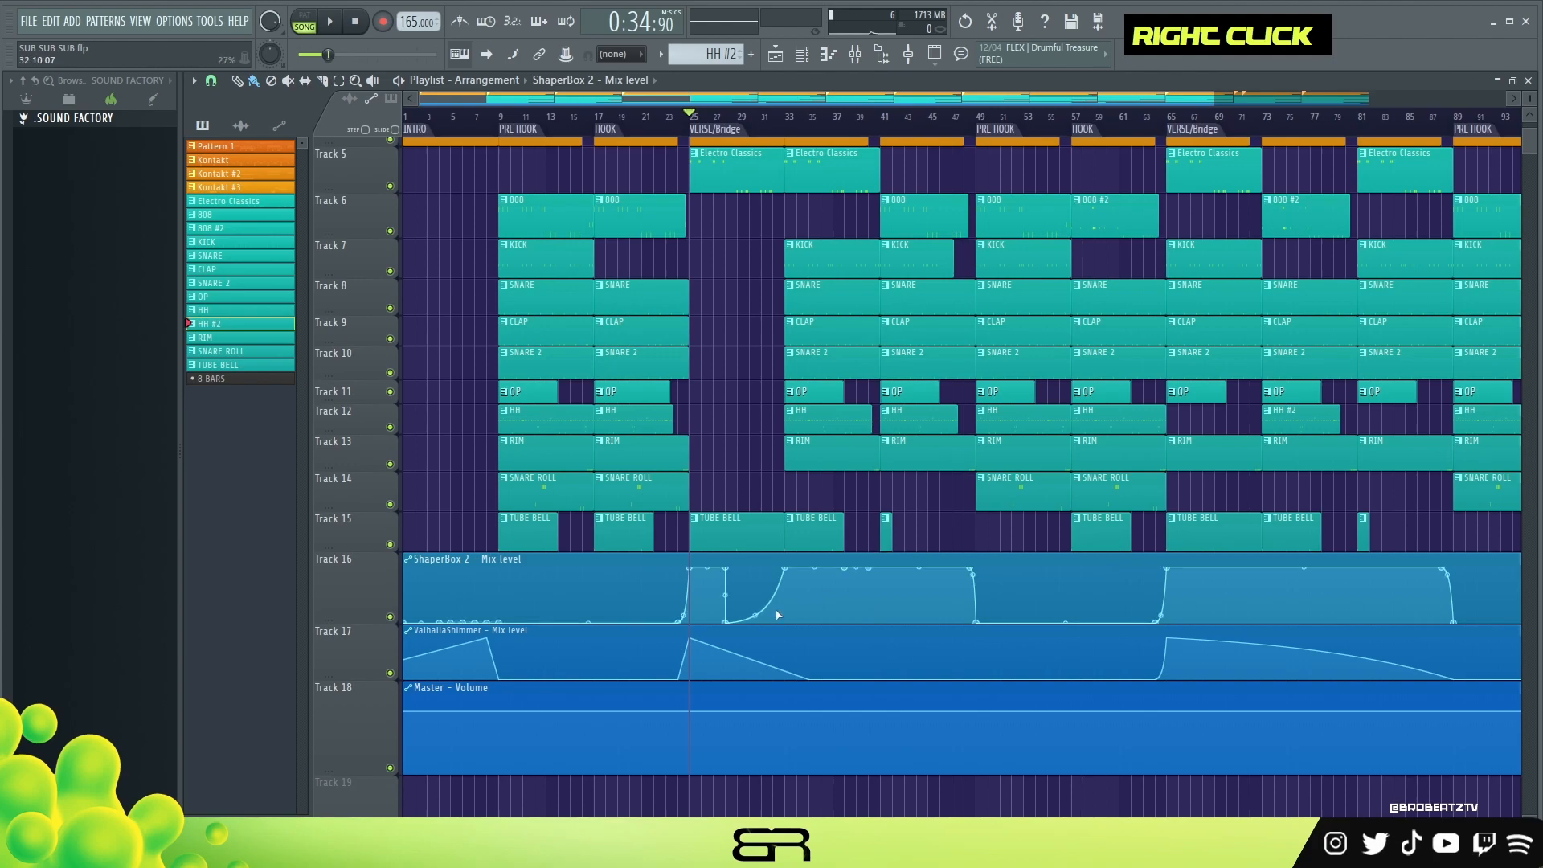
pyautogui.rightClick(728, 621)
pyautogui.click(767, 547)
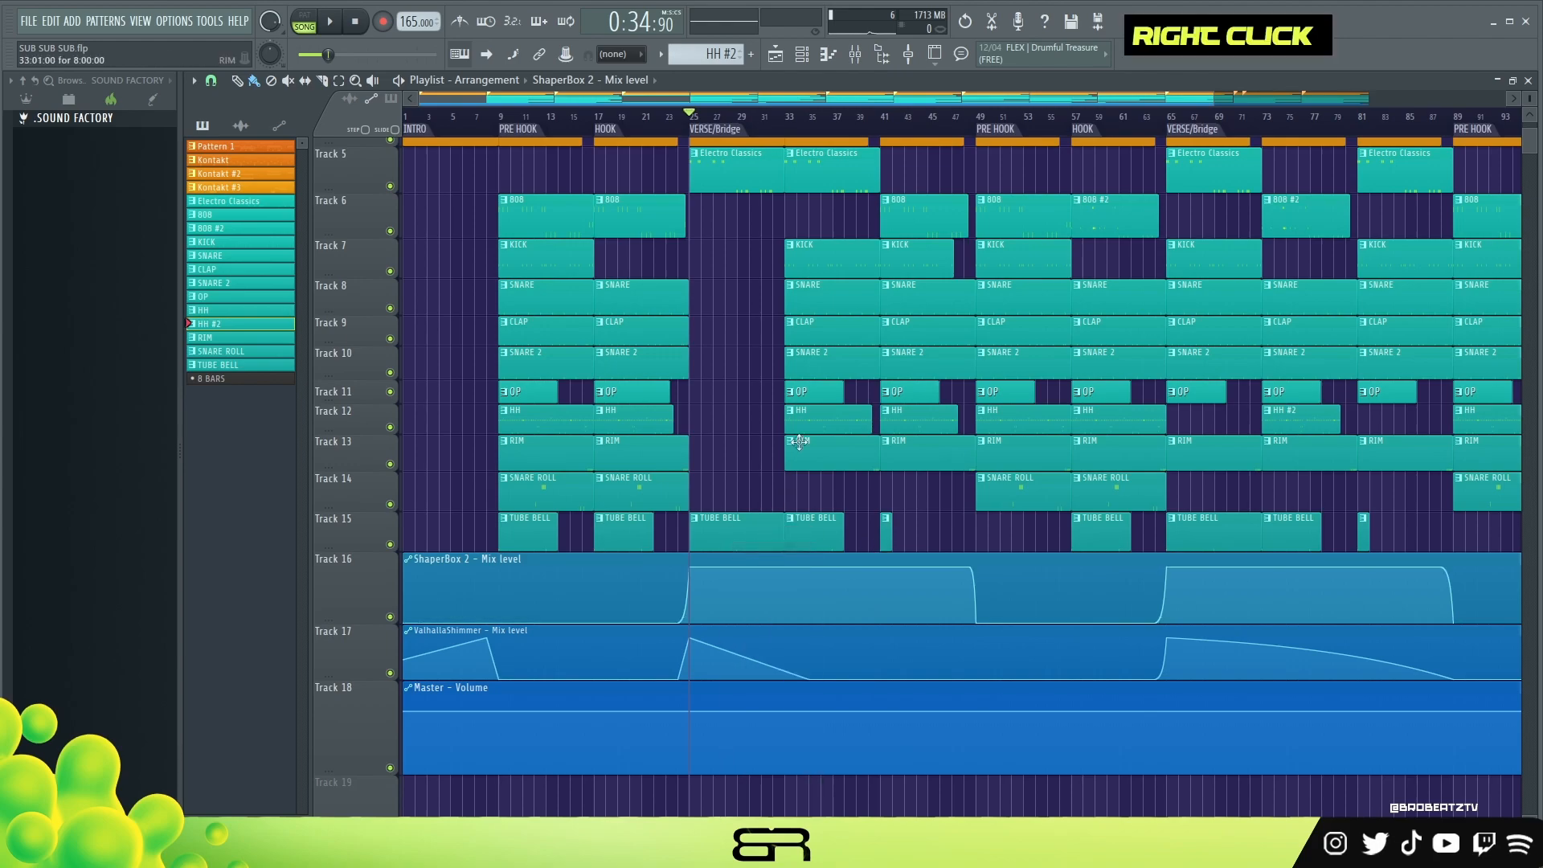
pyautogui.scroll(-2, 1106, 651)
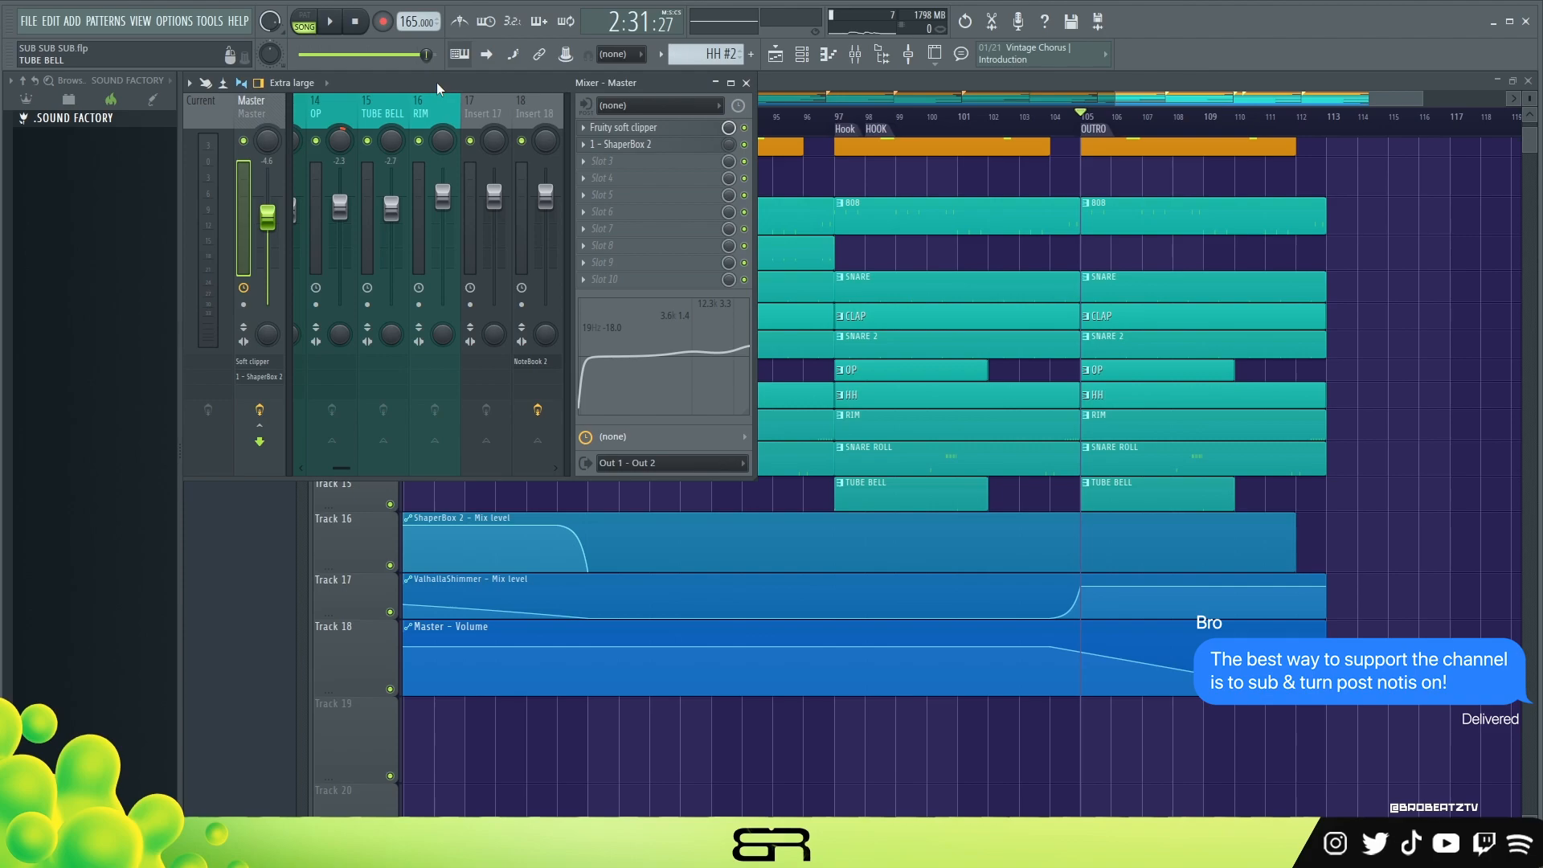
pyautogui.moveTo(437, 82); pyautogui.dragTo(567, 323)
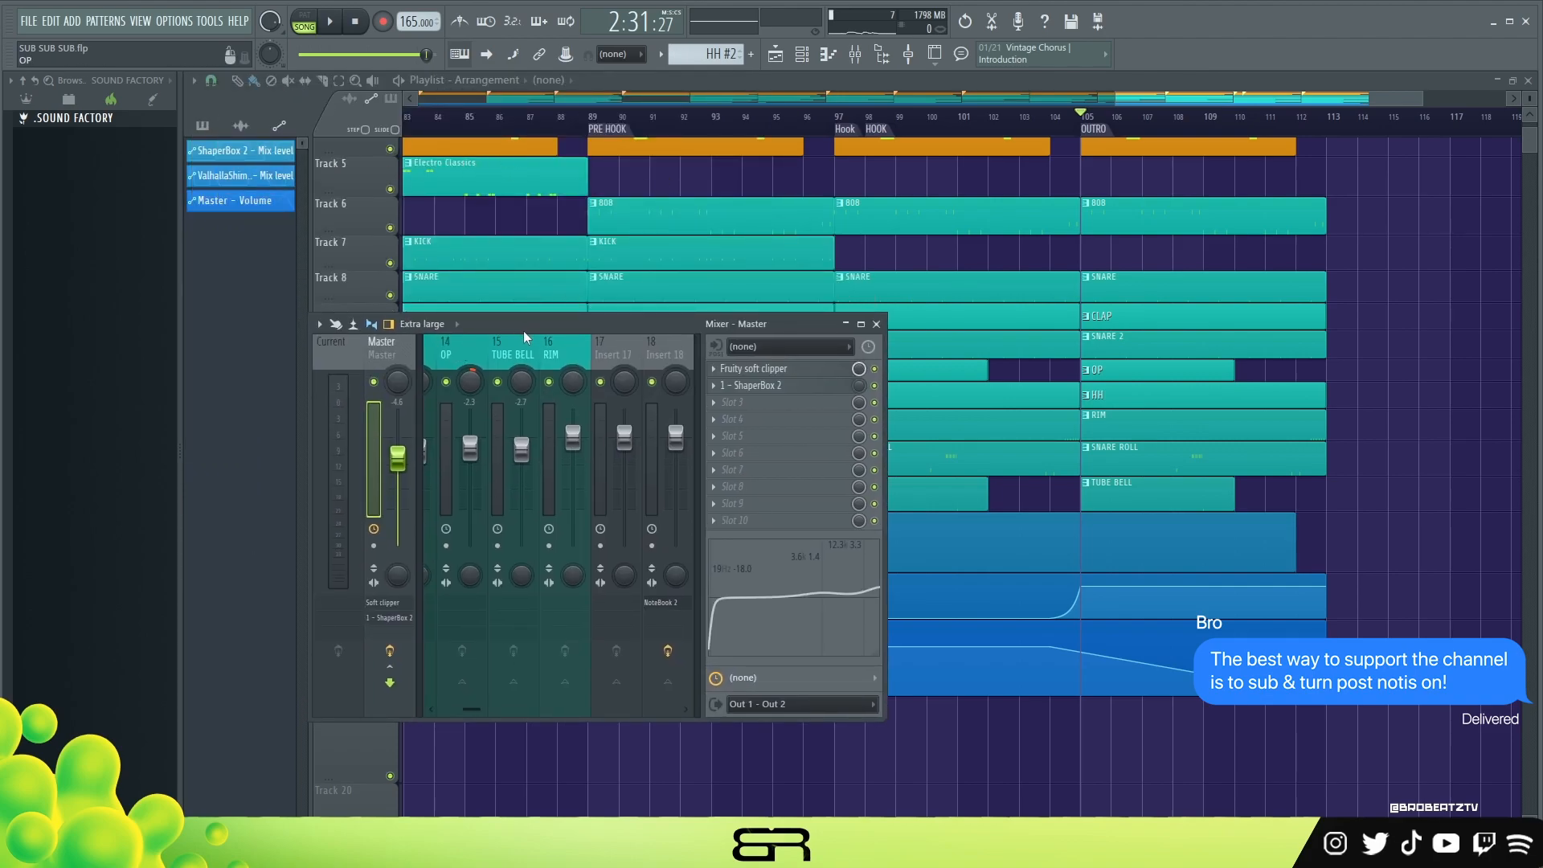
pyautogui.moveTo(554, 320); pyautogui.dragTo(430, 85)
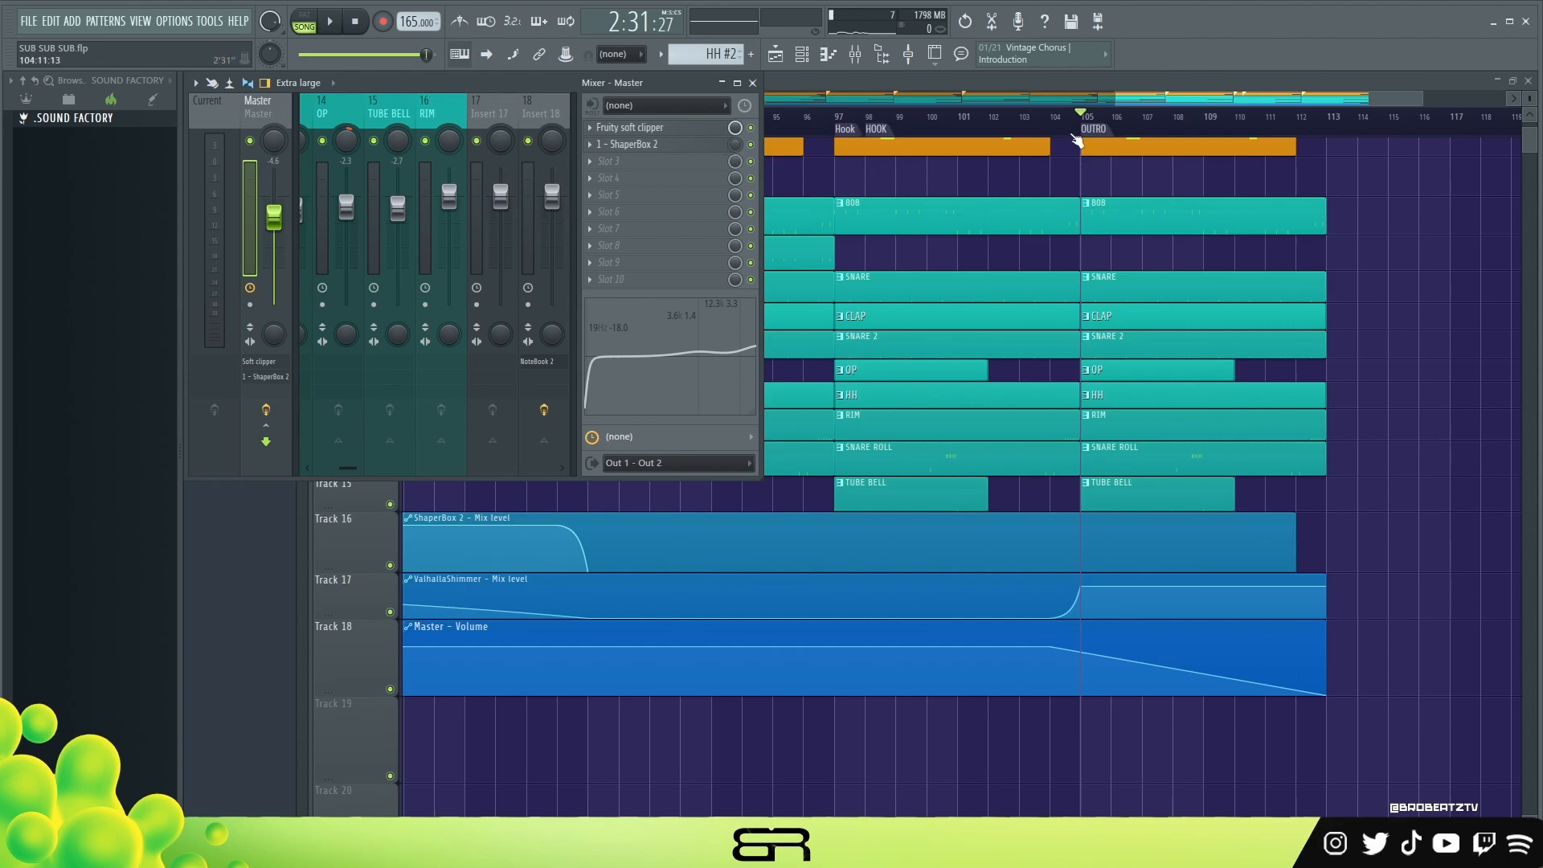
# Play the transition from the last HOOK into the OUTRO, starting at about bar 103, to hear the master volume fade.
pyautogui.scroll(3, 1206, 271)
pyautogui.scroll(-3, 1110, 689)
pyautogui.moveTo(1080, 125); pyautogui.dragTo(1033, 130)
pyautogui.press('space')
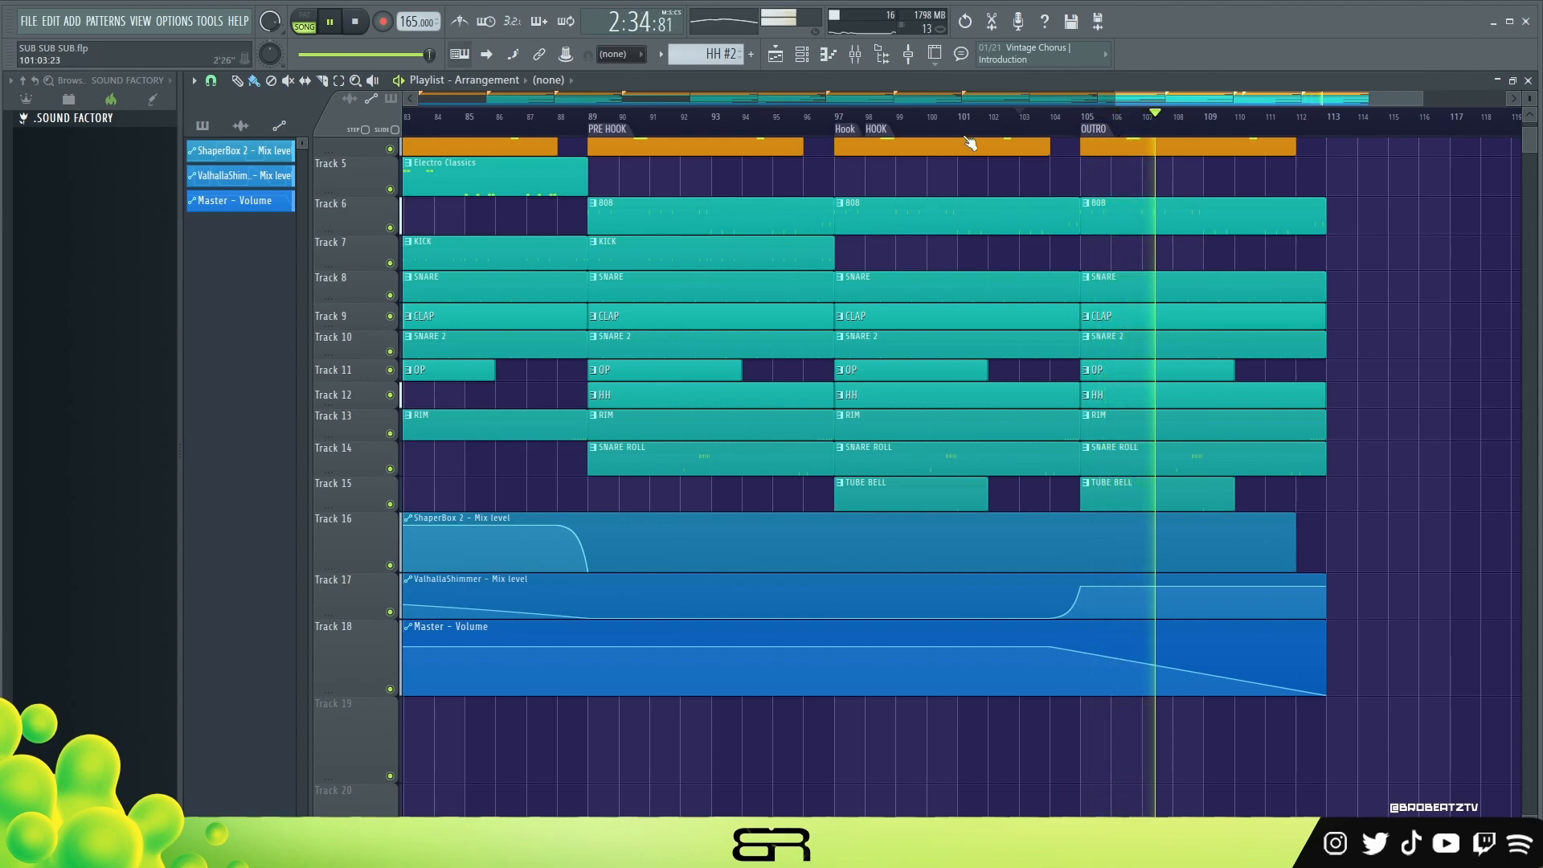
pyautogui.scroll(1, 1151, 318)
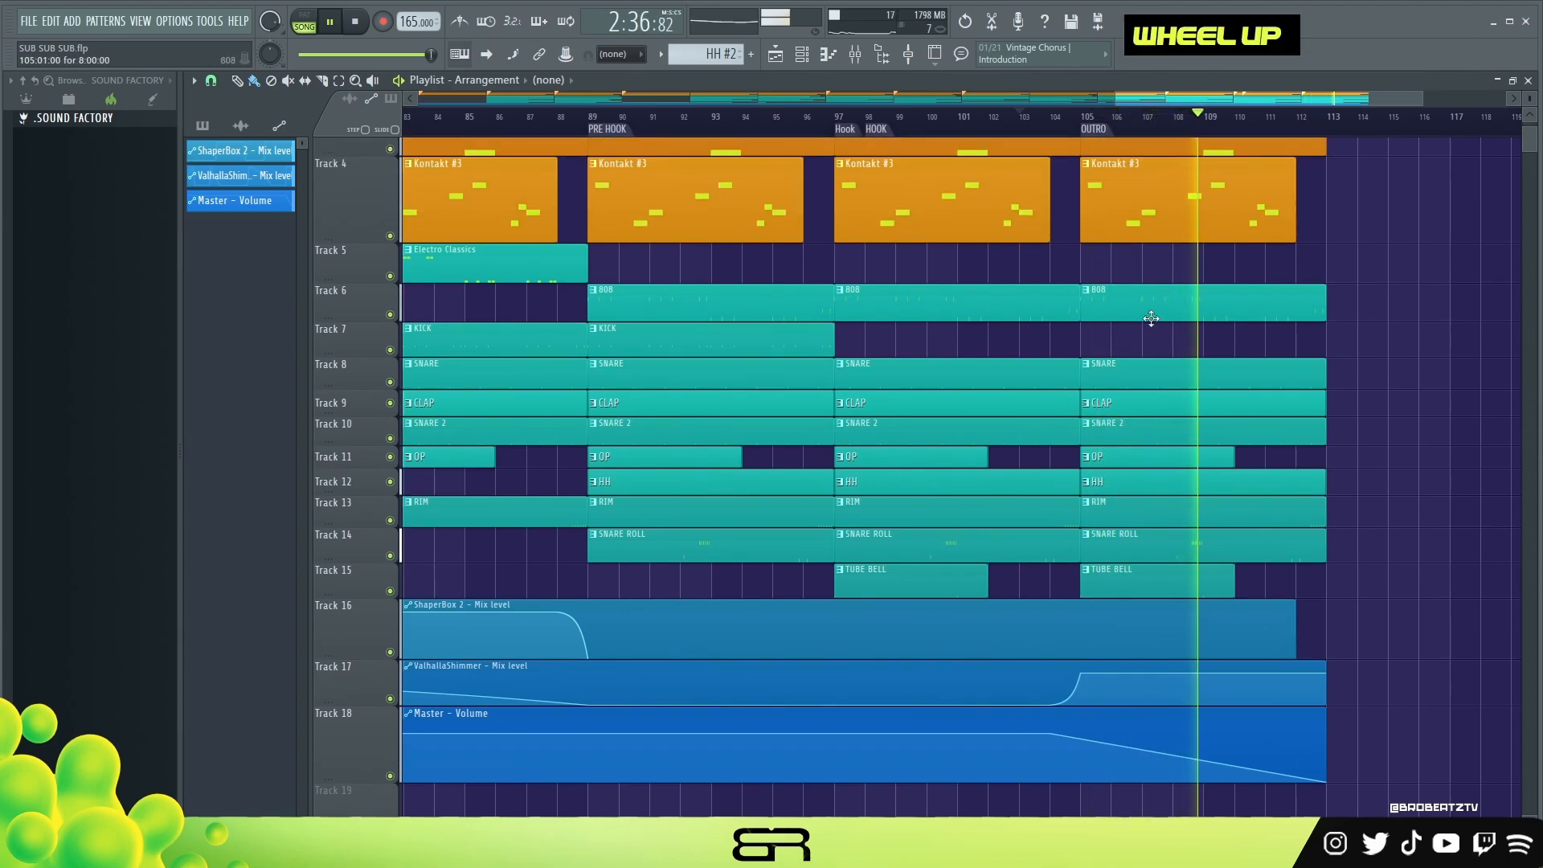
pyautogui.press('space')
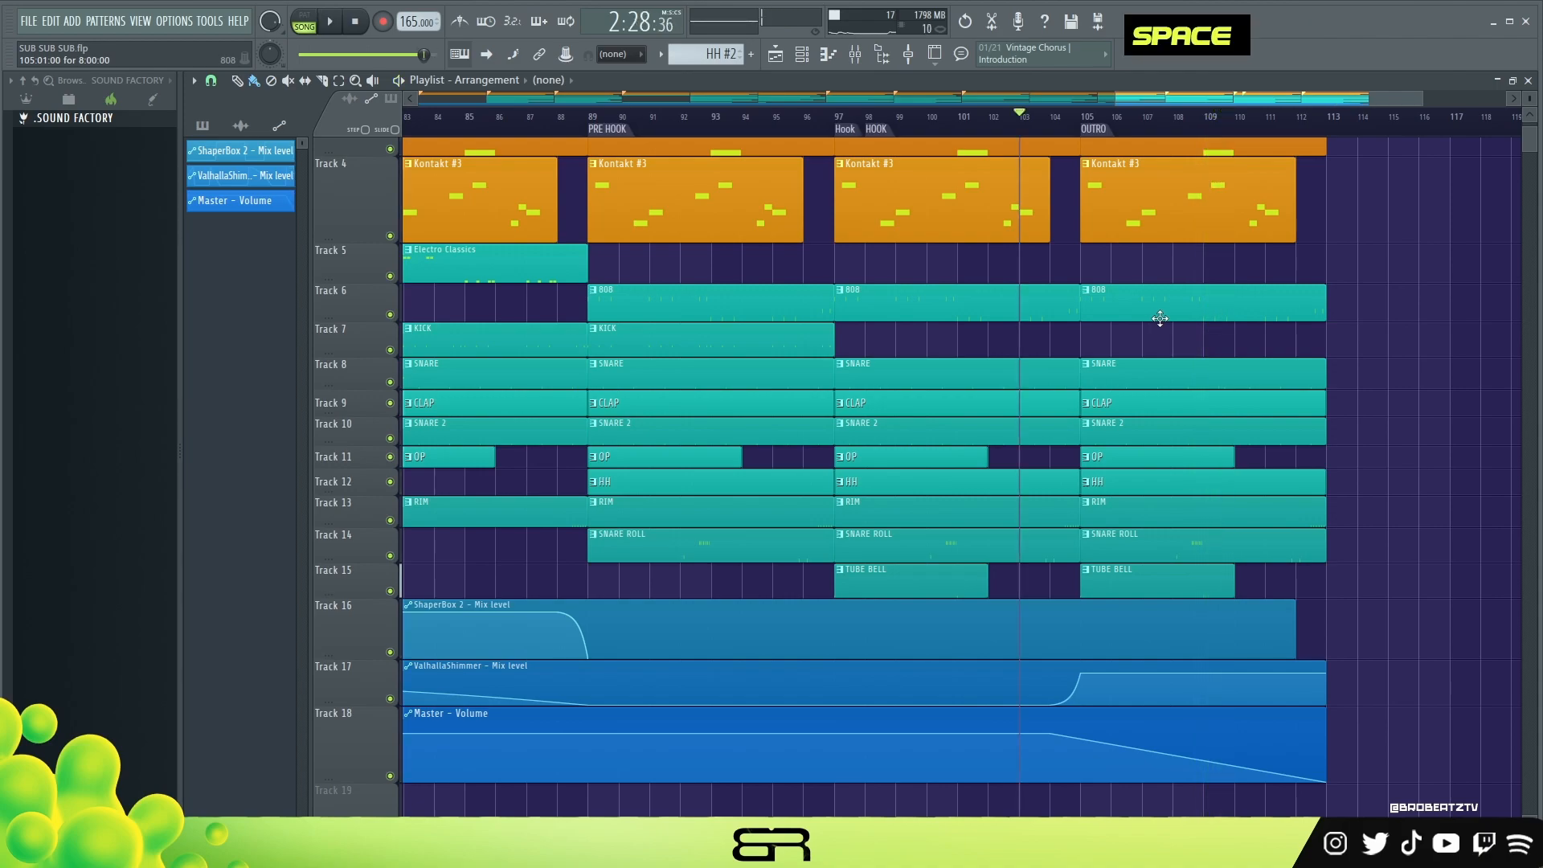
pyautogui.scroll(3, 1162, 320)
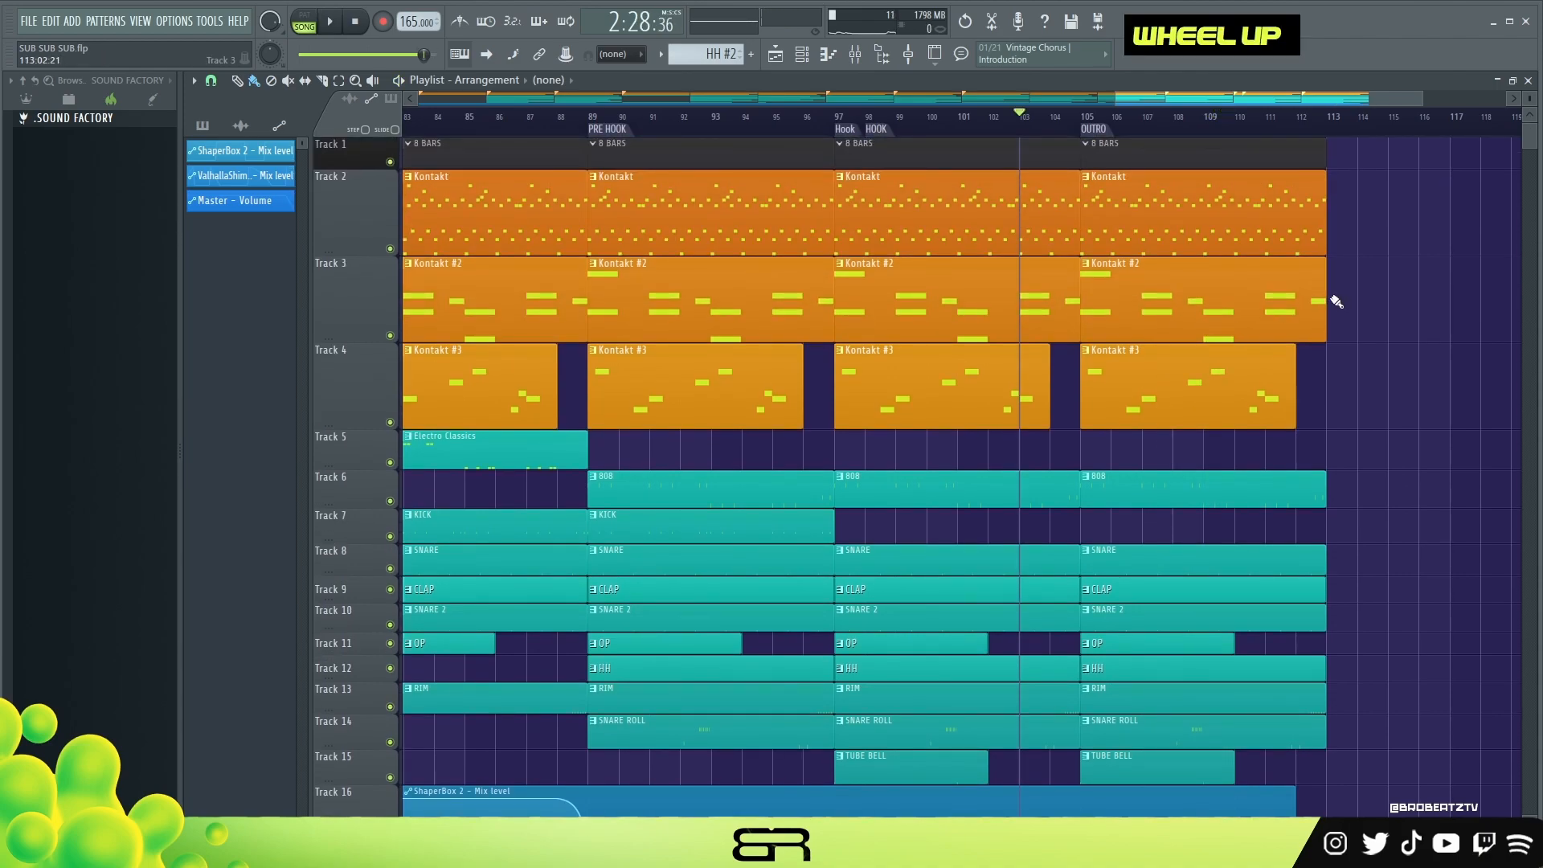
# Shorten the OUTRO's Kontakt #2 clip to bar 109 and its Kontakt #3 clip to bar 108.
pyautogui.moveTo(1326, 301); pyautogui.dragTo(1206, 303)
pyautogui.moveTo(1295, 396); pyautogui.dragTo(1173, 398)
pyautogui.scroll(-3, 1182, 431)
pyautogui.scroll(3, 1195, 459)
# Extend the OUTRO's Kontakt #2 and Kontakt #3 clips to the end of the section at bar 113.
pyautogui.moveTo(1197, 315); pyautogui.dragTo(1321, 317)
pyautogui.moveTo(1172, 397); pyautogui.dragTo(1321, 397)
pyautogui.scroll(-1, 1162, 348)
pyautogui.scroll(-1, 1099, 291)
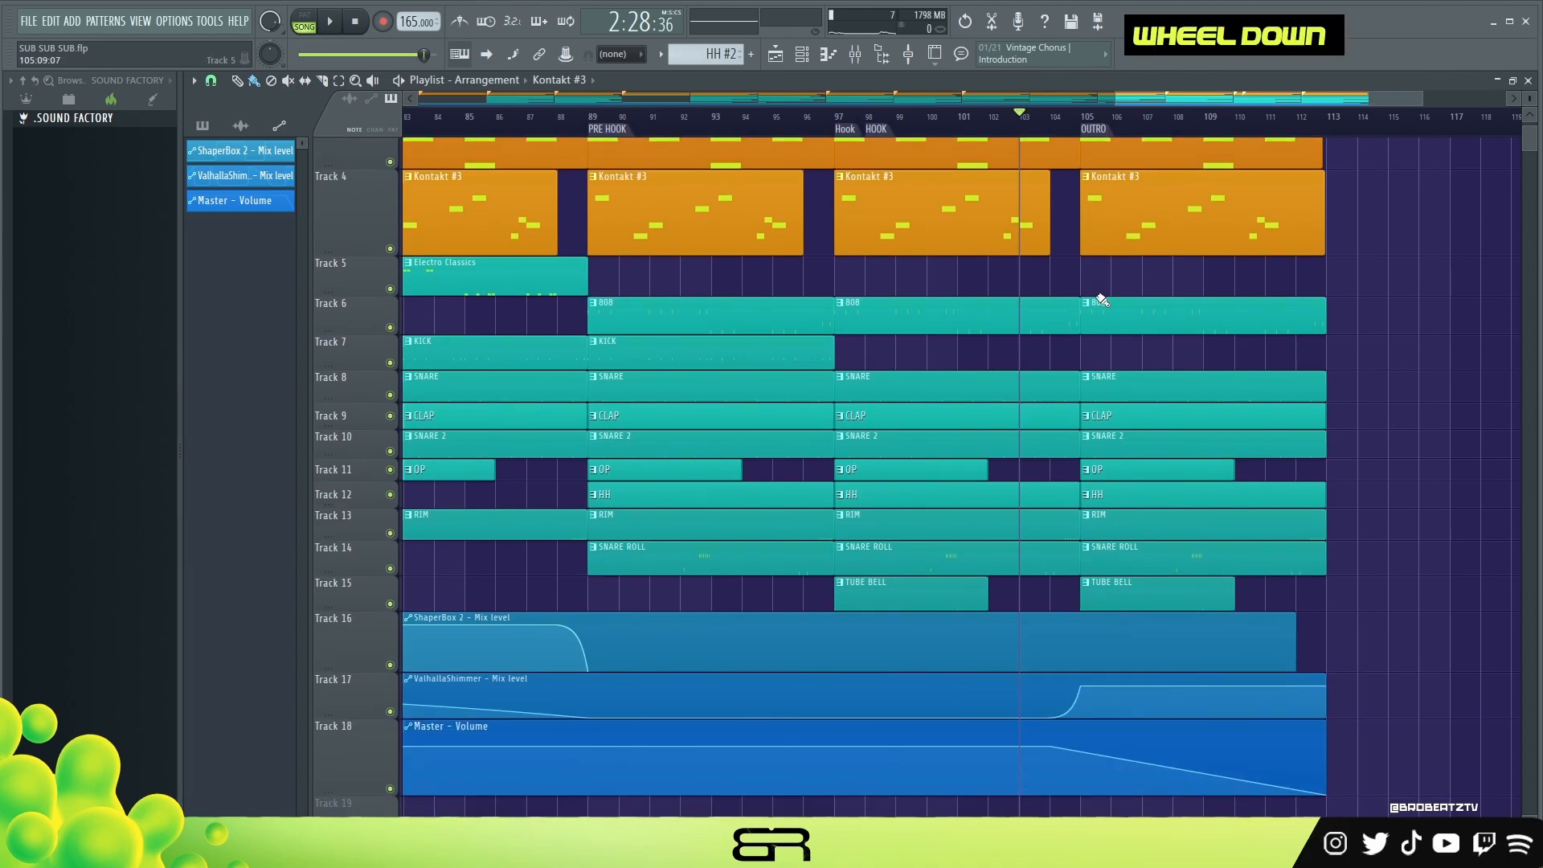
# Inspect the ShaperBox 2 pitch effect on the Master mixer track and create an automation clip for its Mix level.
pyautogui.click(858, 60)
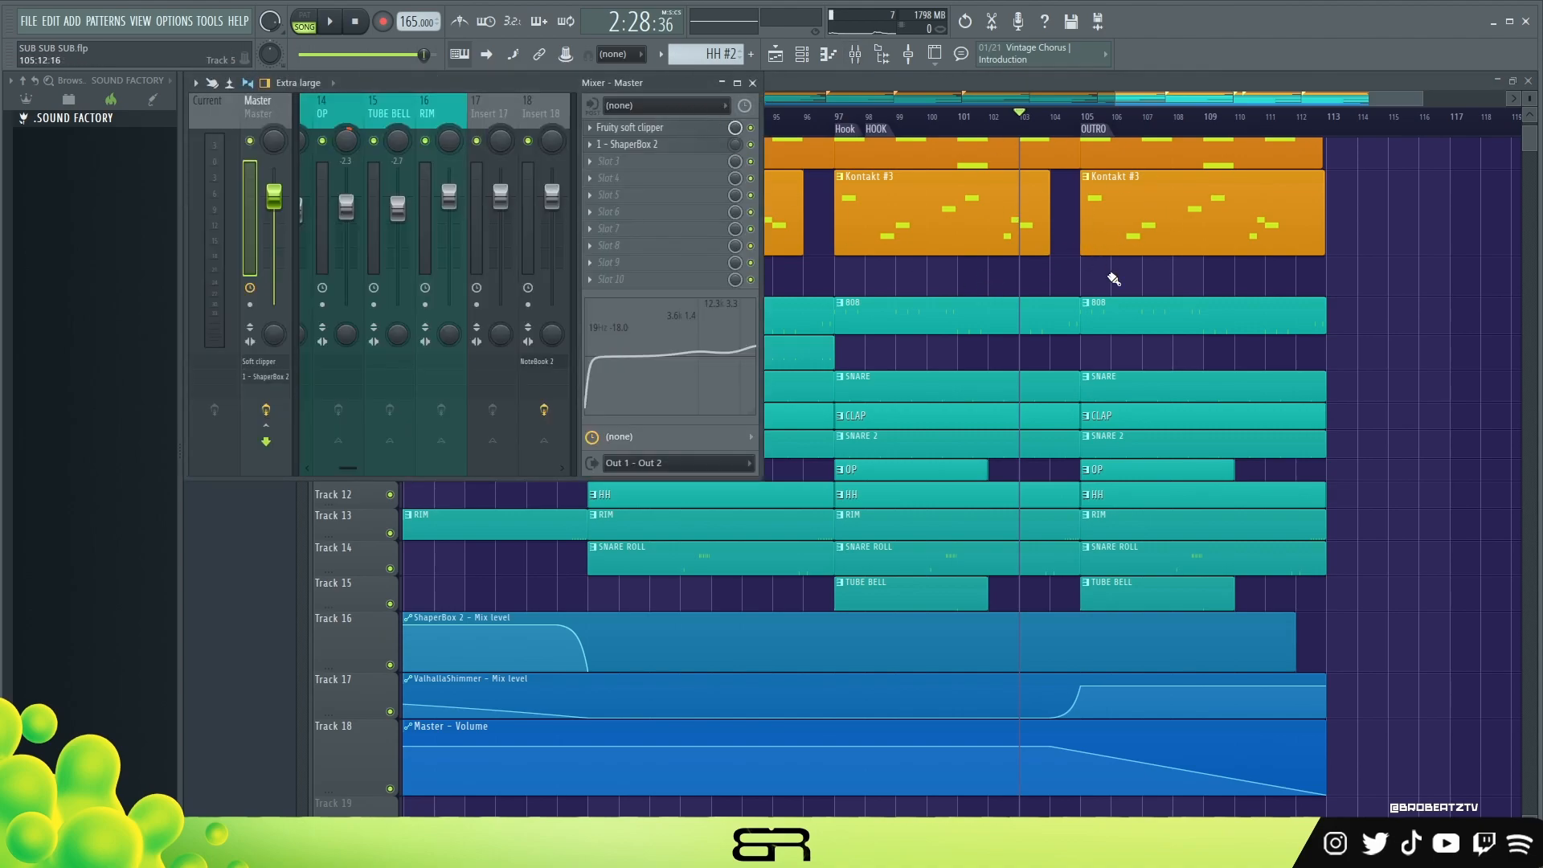
pyautogui.click(643, 144)
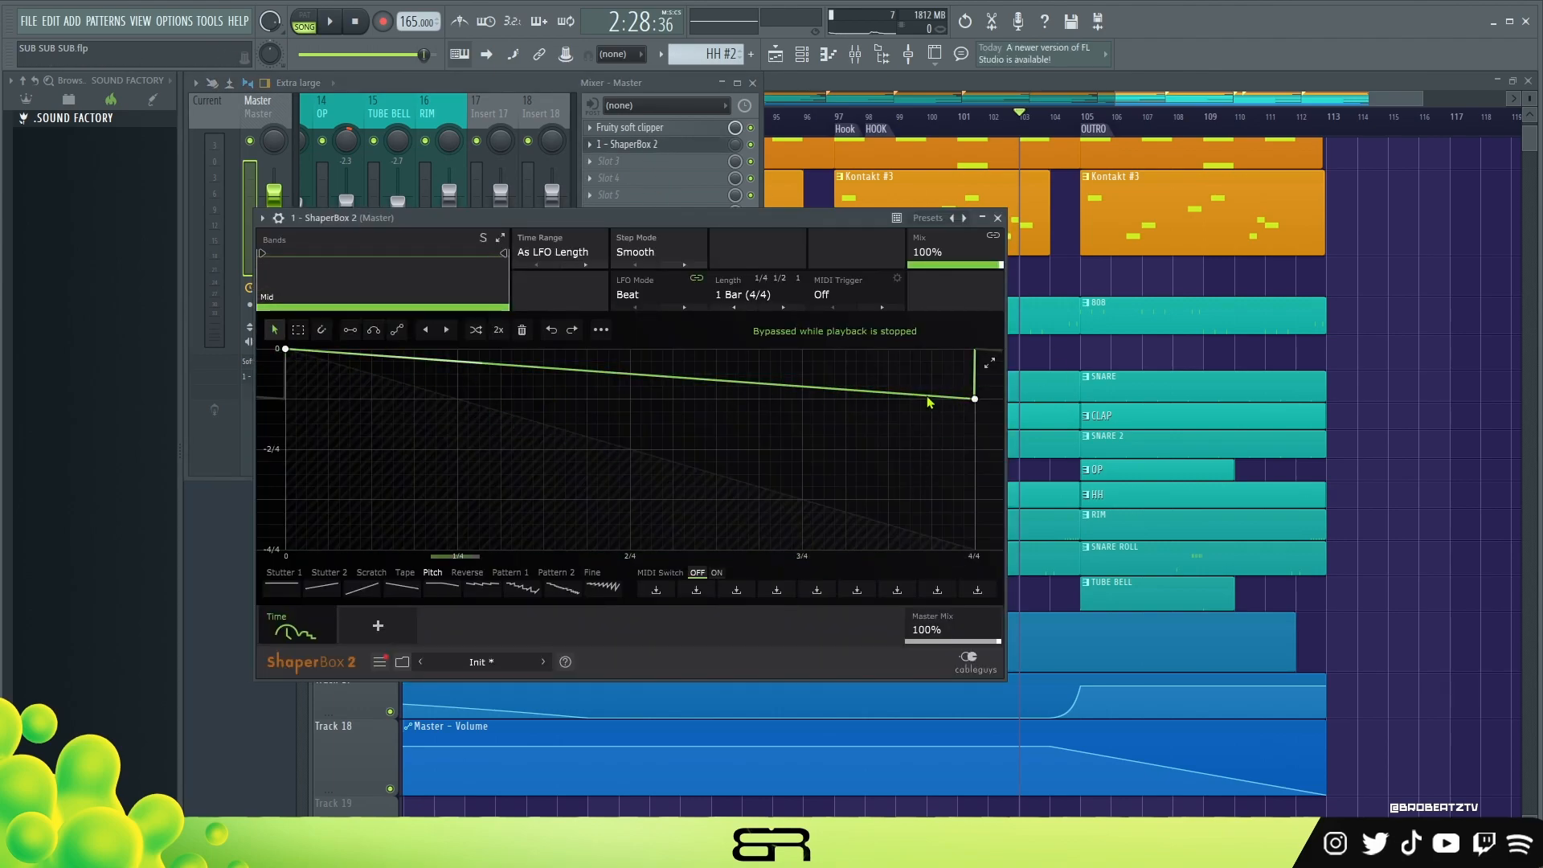
pyautogui.click(997, 219)
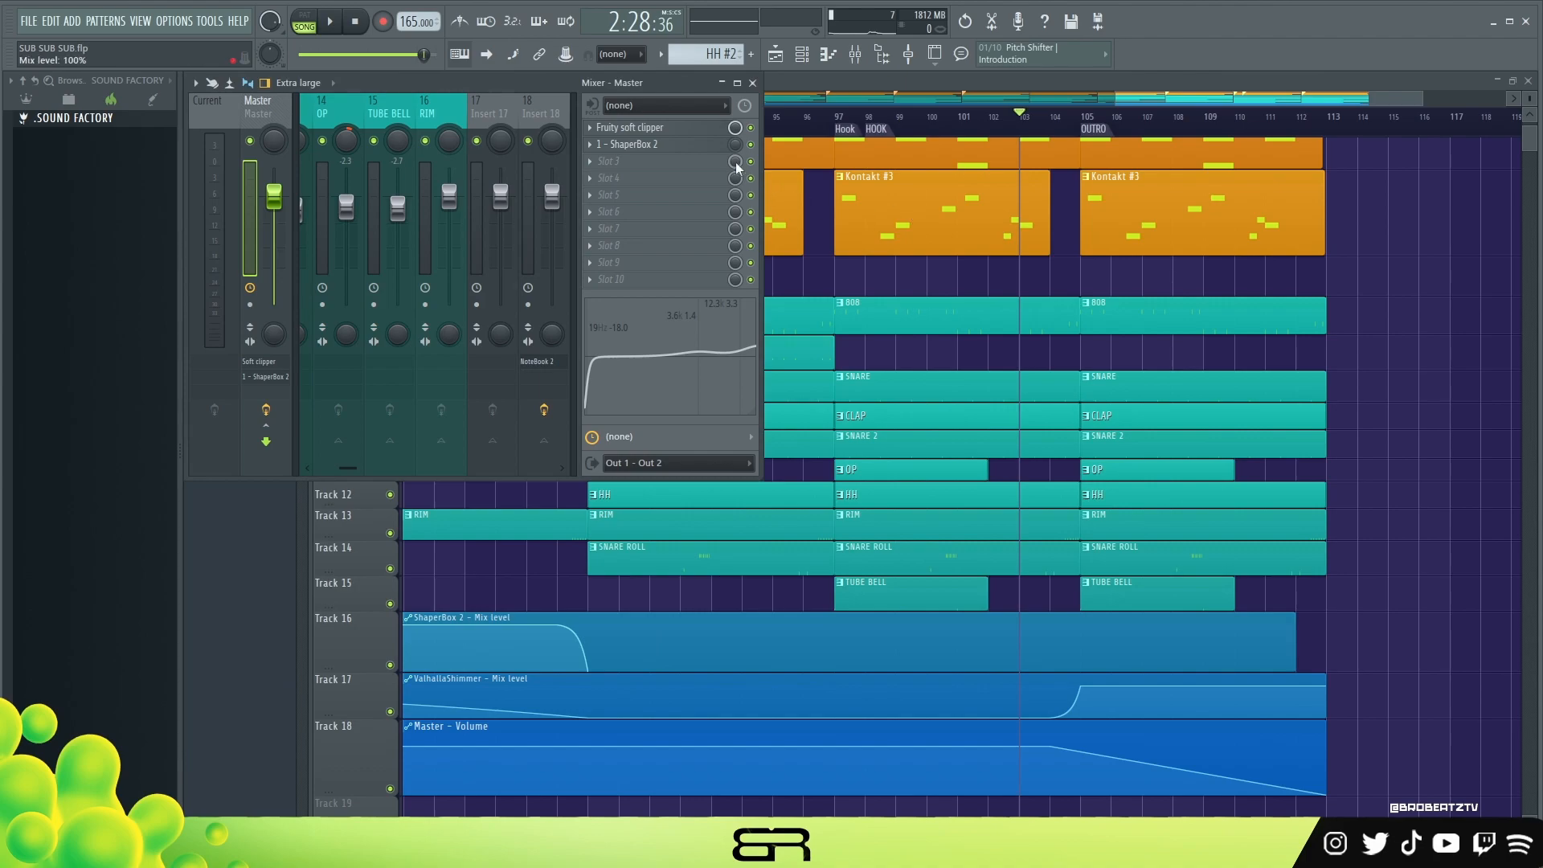
pyautogui.rightClick(735, 146)
pyautogui.click(783, 263)
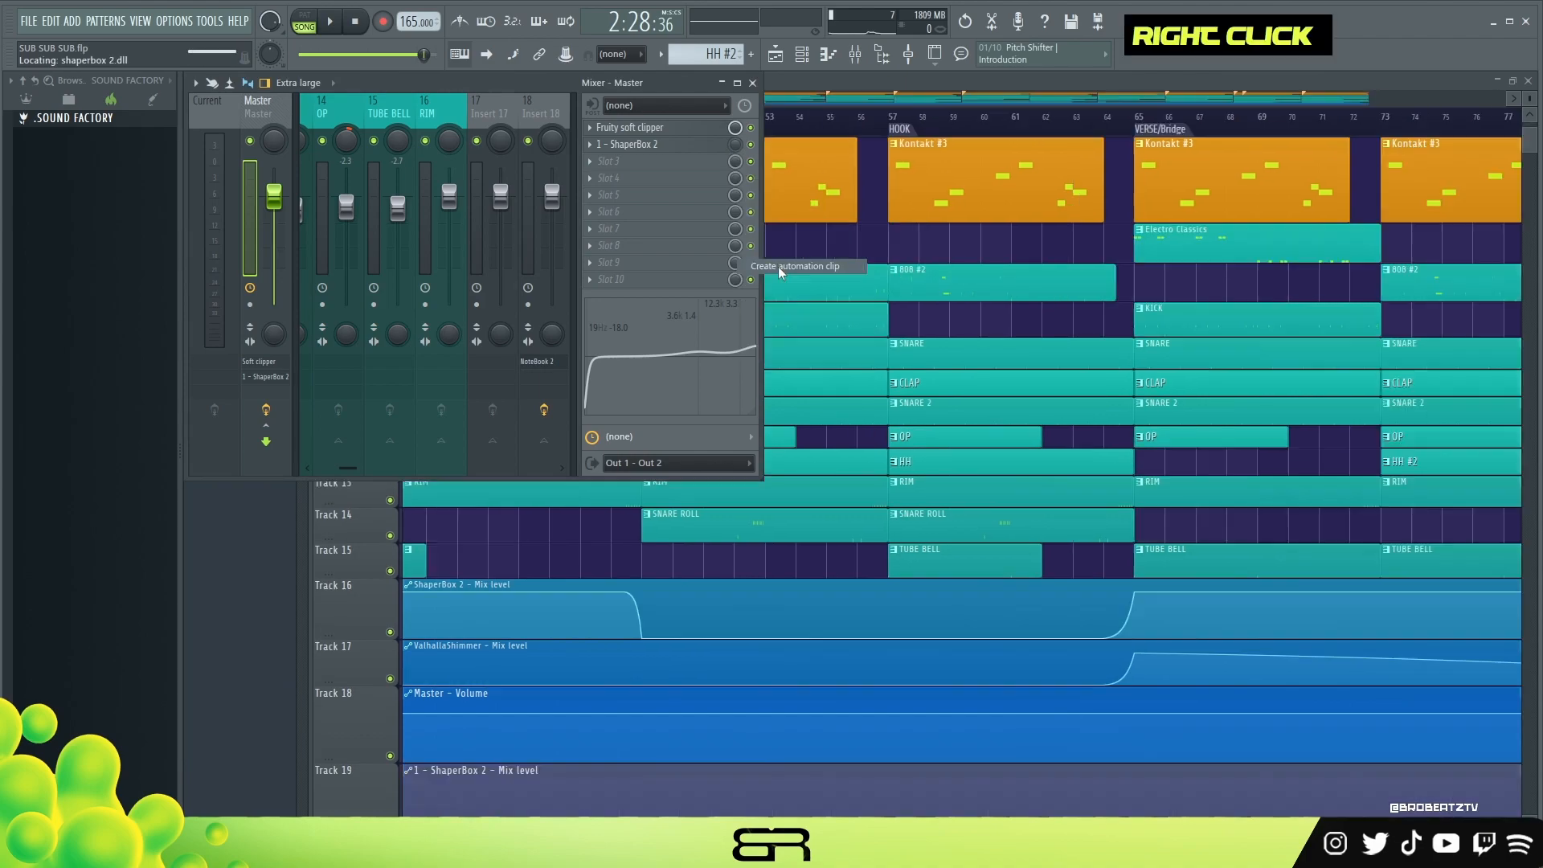
pyautogui.scroll(-2, 934, 115)
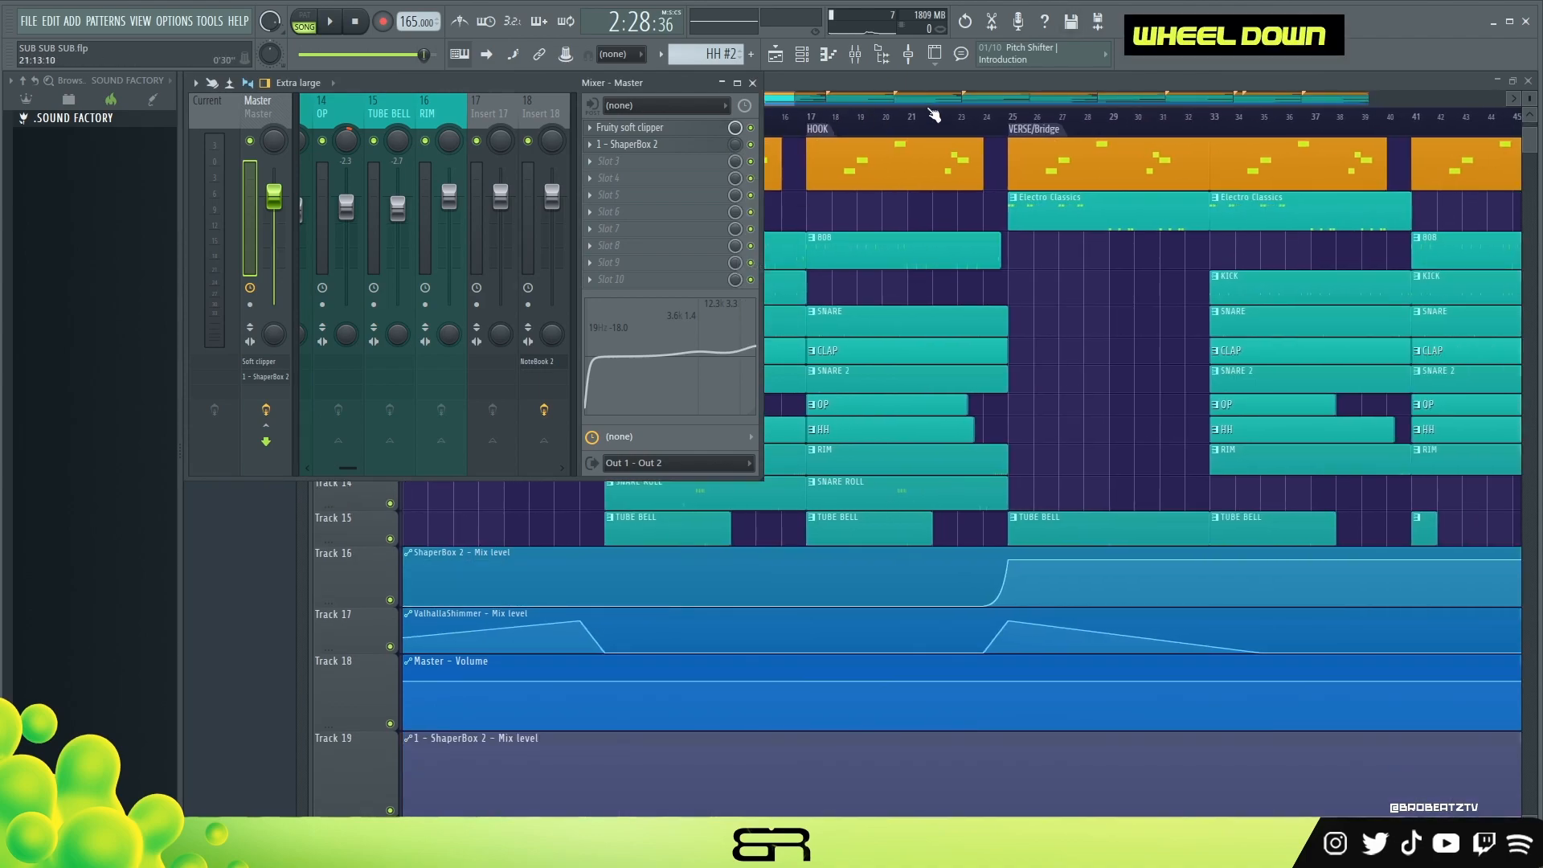
# Shape the Master ShaperBox 2 Mix level automation to rise just before bar 105, hold high through the OUTRO and fall after bar 113.
pyautogui.moveTo(780, 98); pyautogui.dragTo(1469, 165)
pyautogui.rightClick(952, 814)
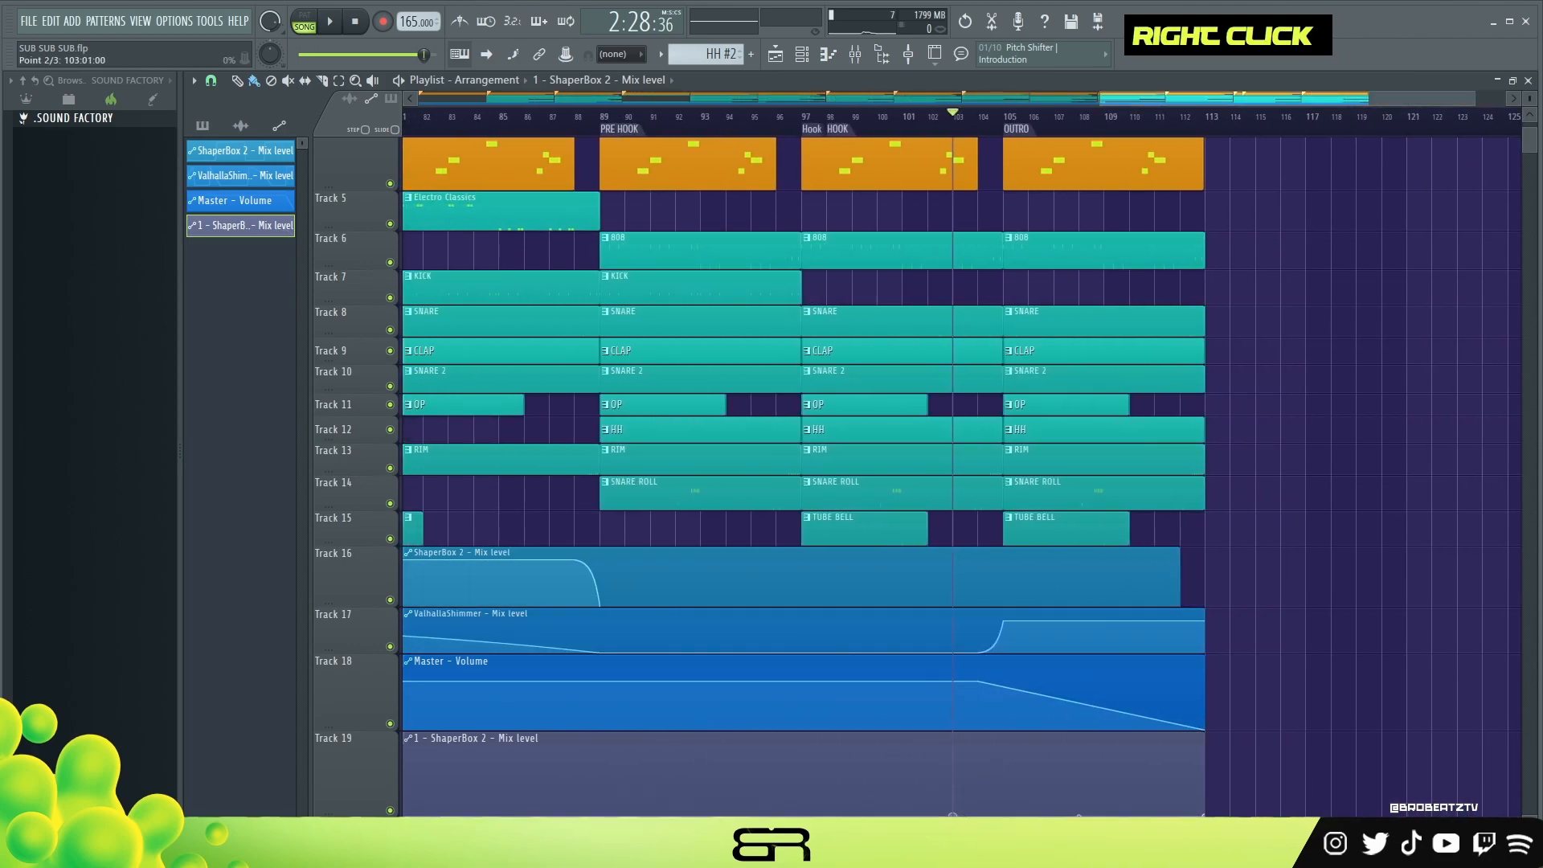
pyautogui.rightClick(1000, 813)
pyautogui.moveTo(1000, 813); pyautogui.dragTo(1008, 733)
pyautogui.rightClick(1154, 750)
pyautogui.moveTo(1154, 750); pyautogui.dragTo(1235, 796)
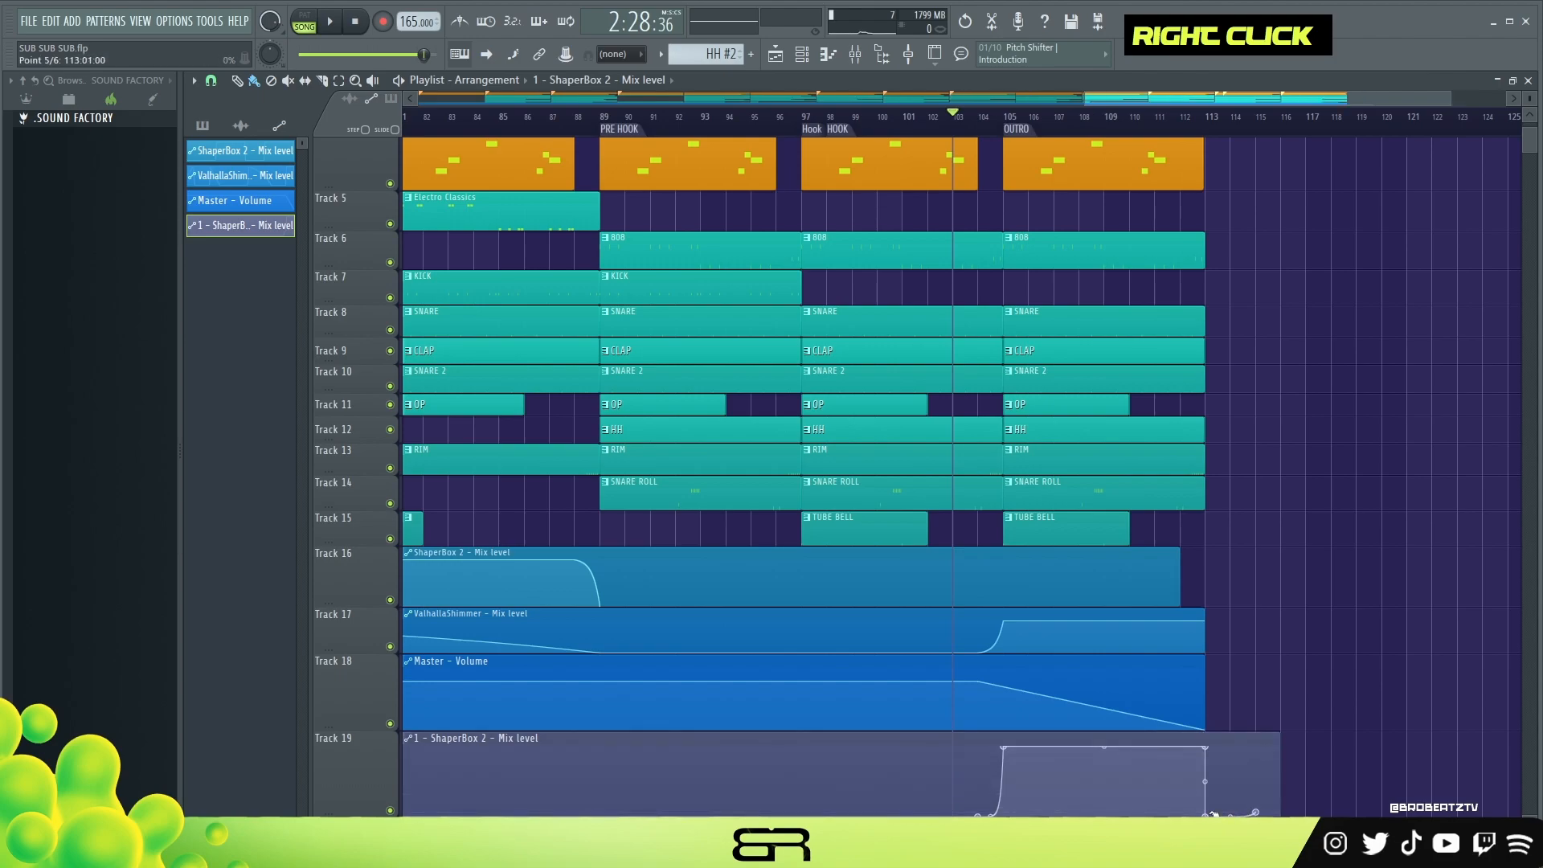
pyautogui.rightClick(1212, 814)
pyautogui.click(1219, 544)
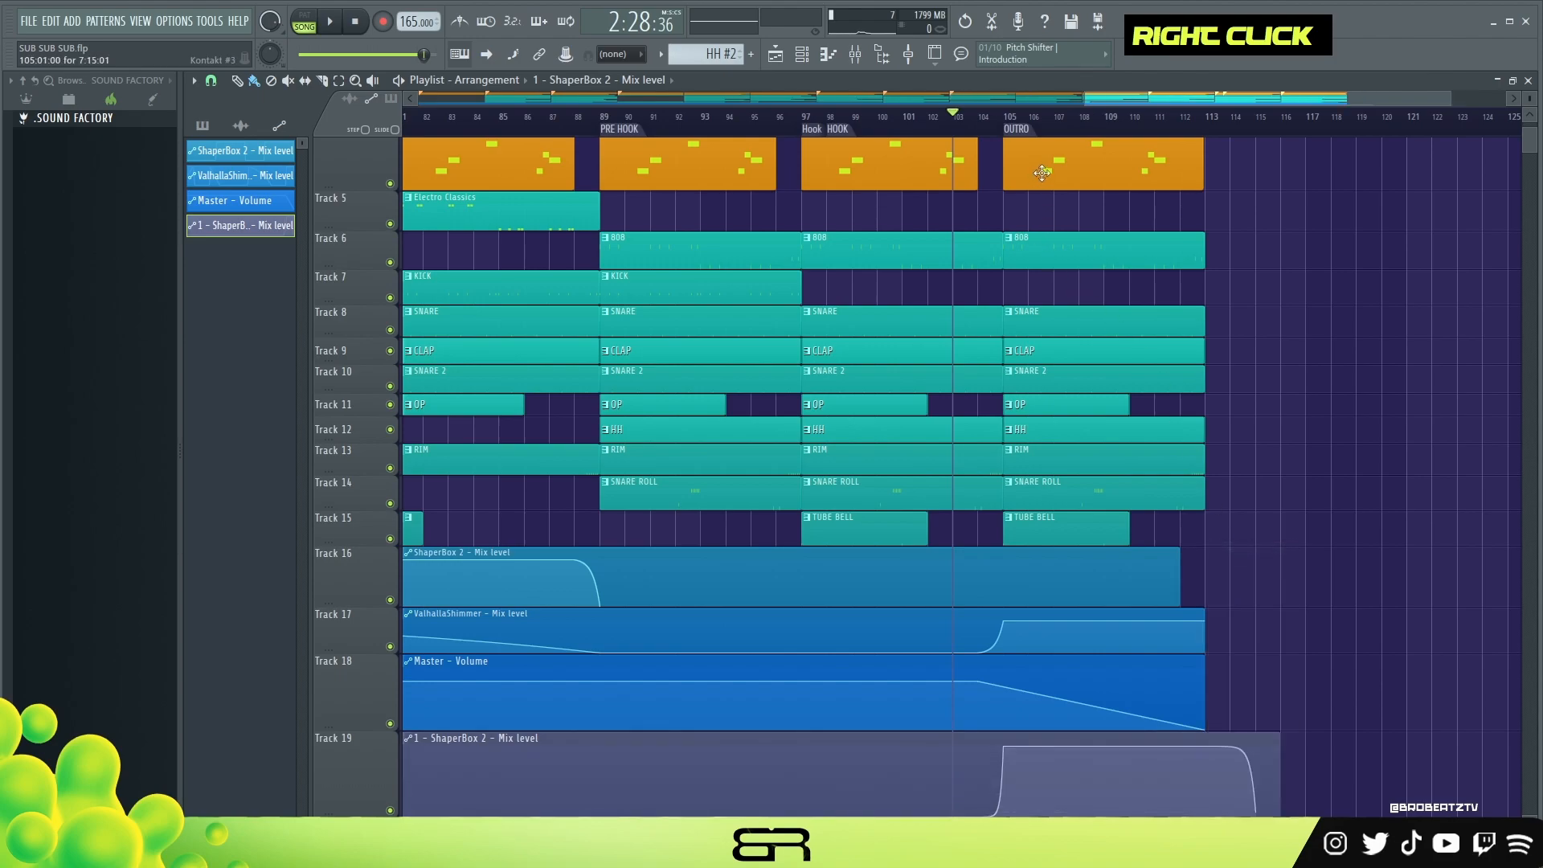
# Play the transition from bar 103 into the OUTRO to hear the automated ShaperBox 2 effect on the master.
pyautogui.scroll(-2, 1528, 101)
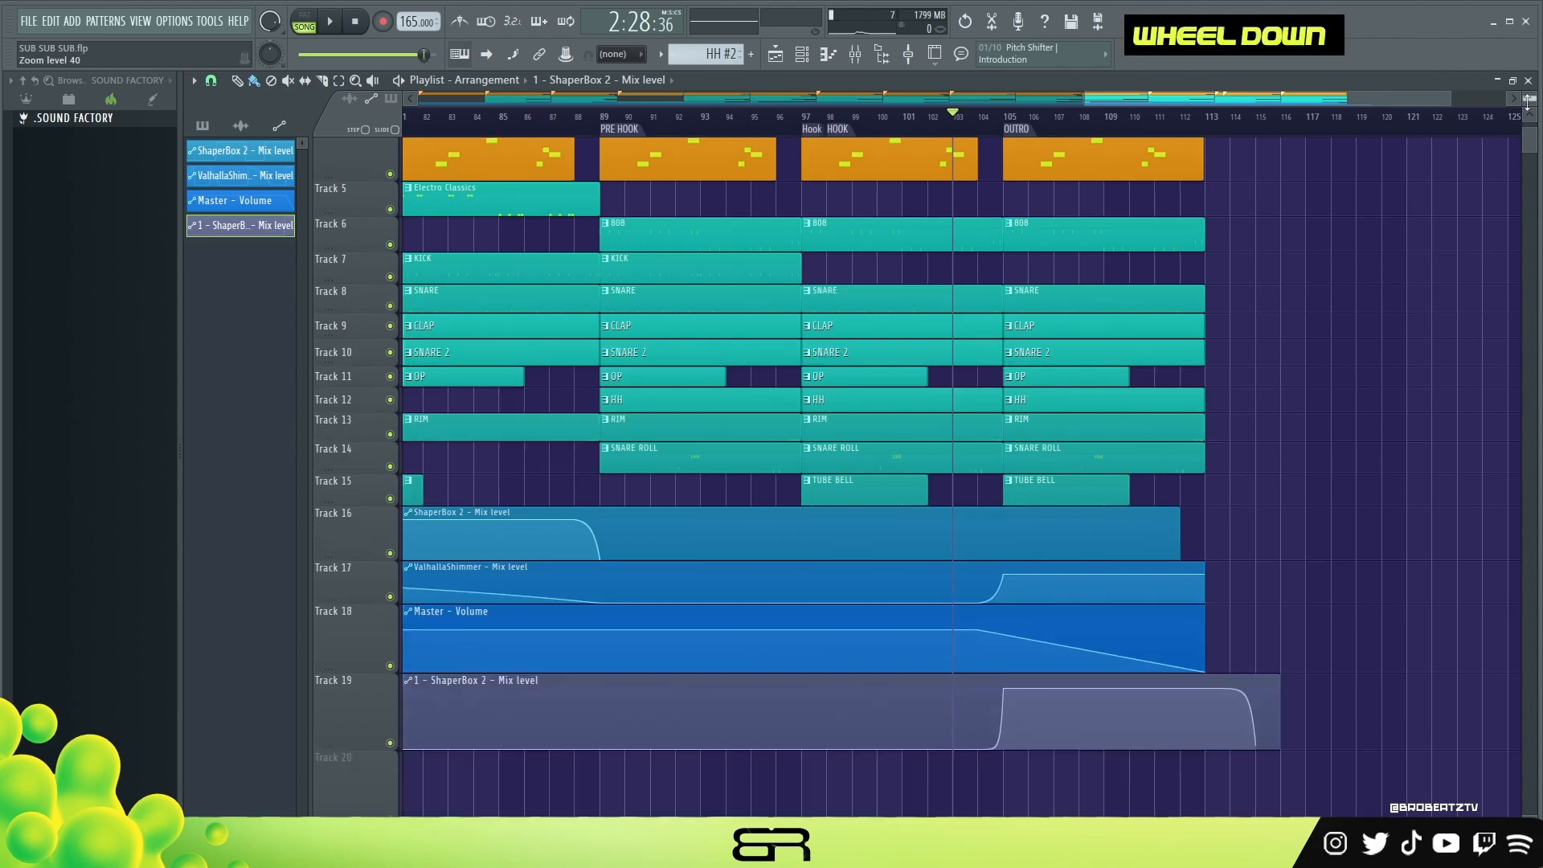
pyautogui.scroll(1, 1527, 101)
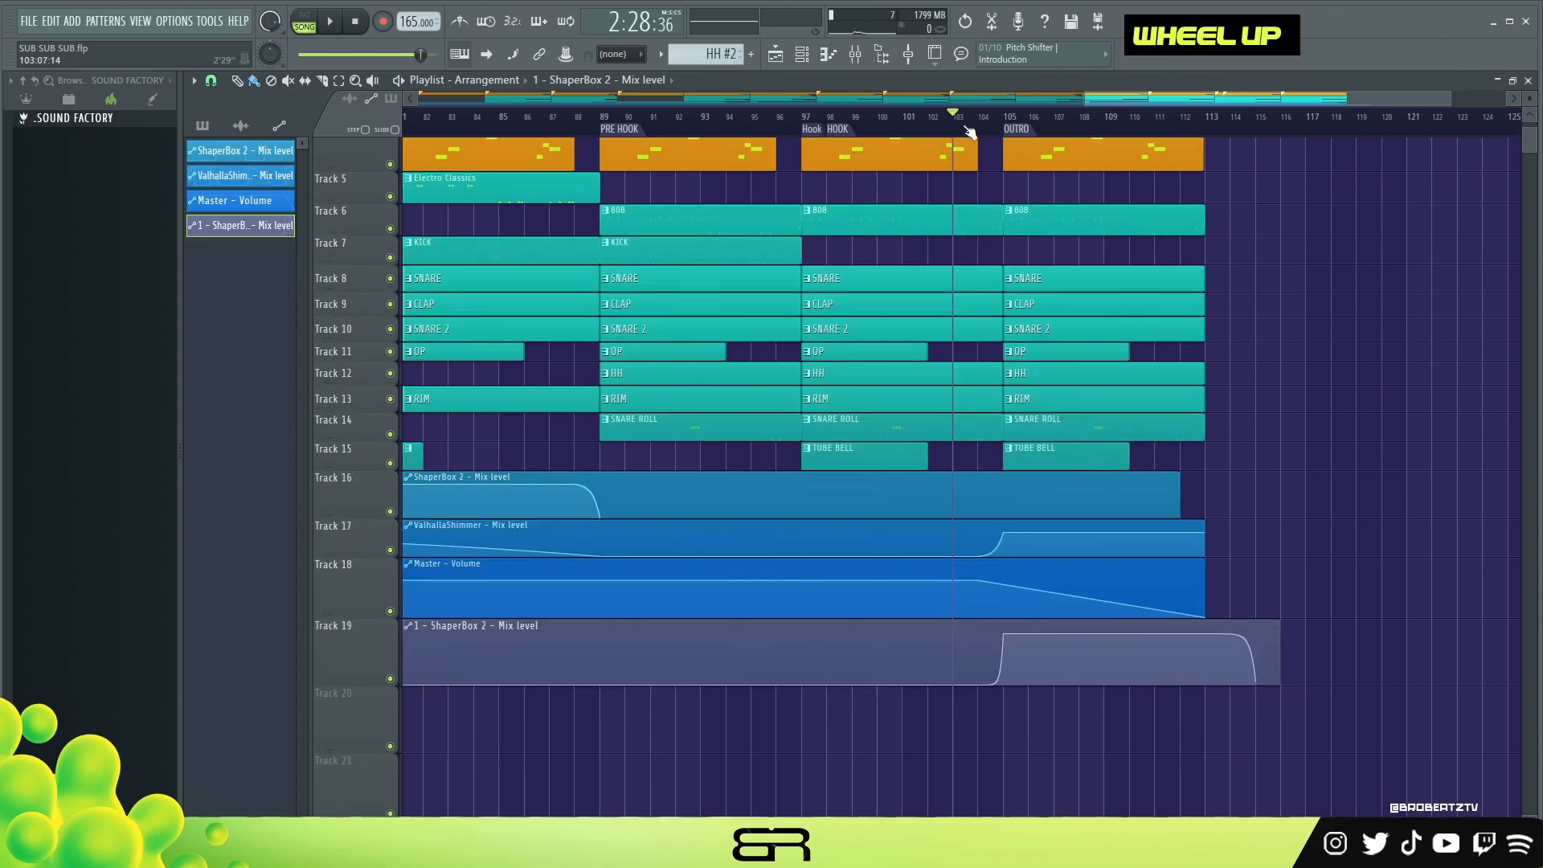
pyautogui.press('space')
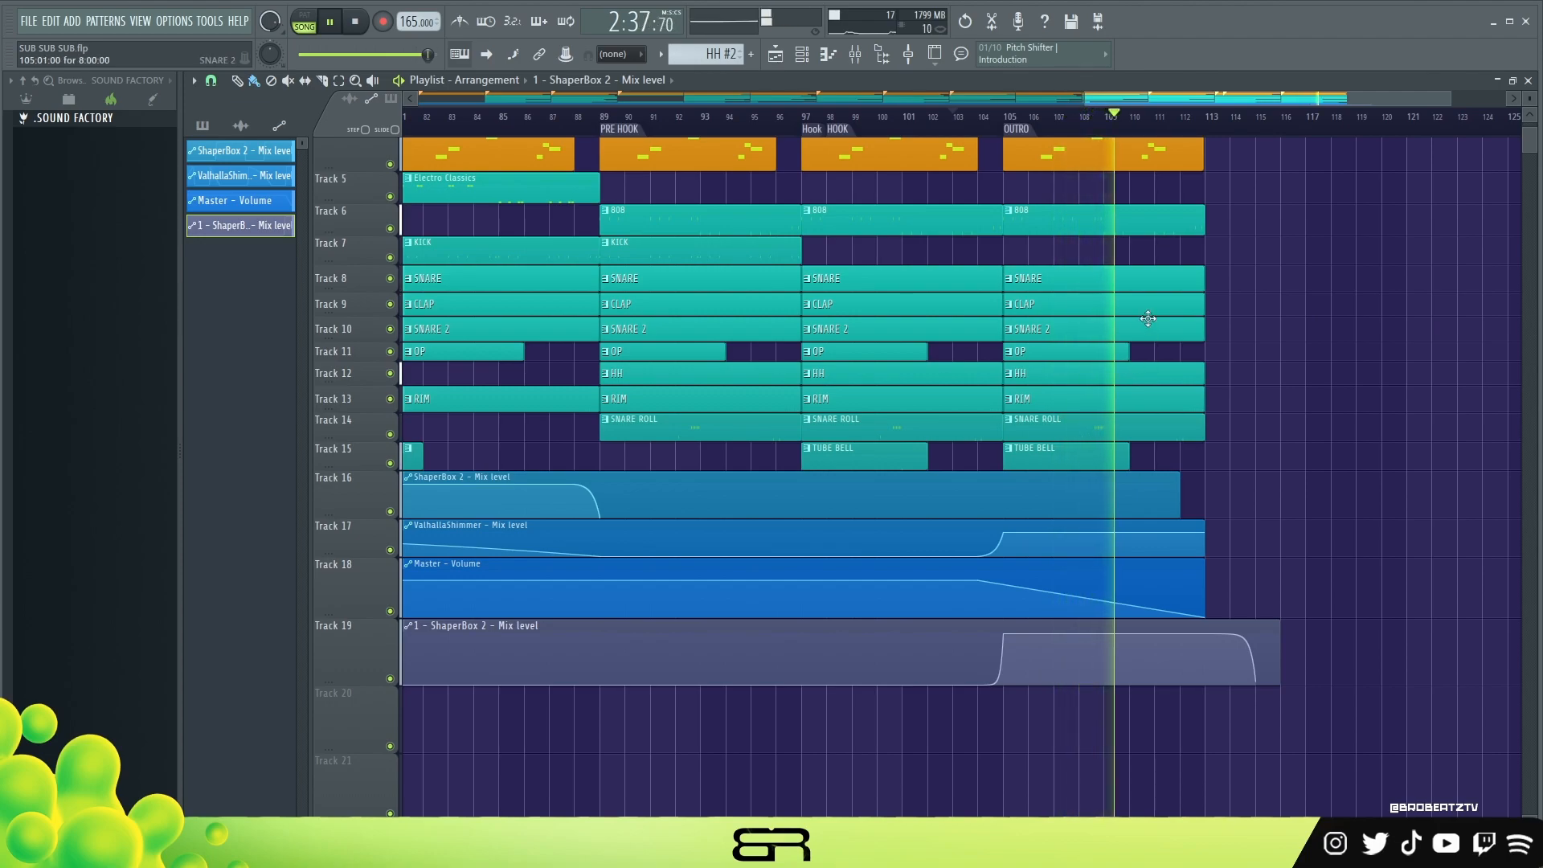
pyautogui.press('space')
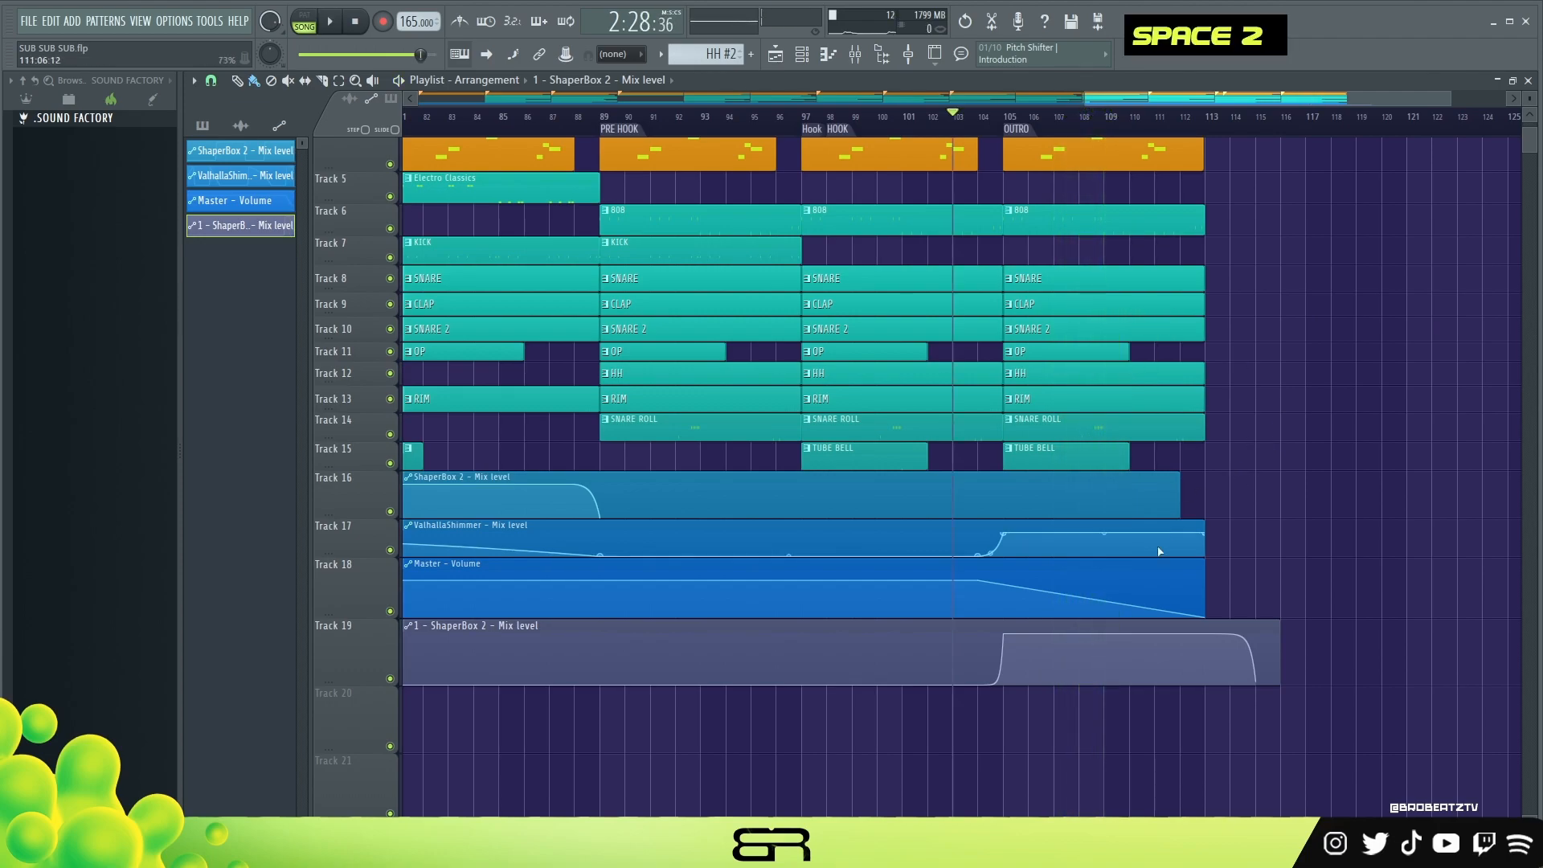